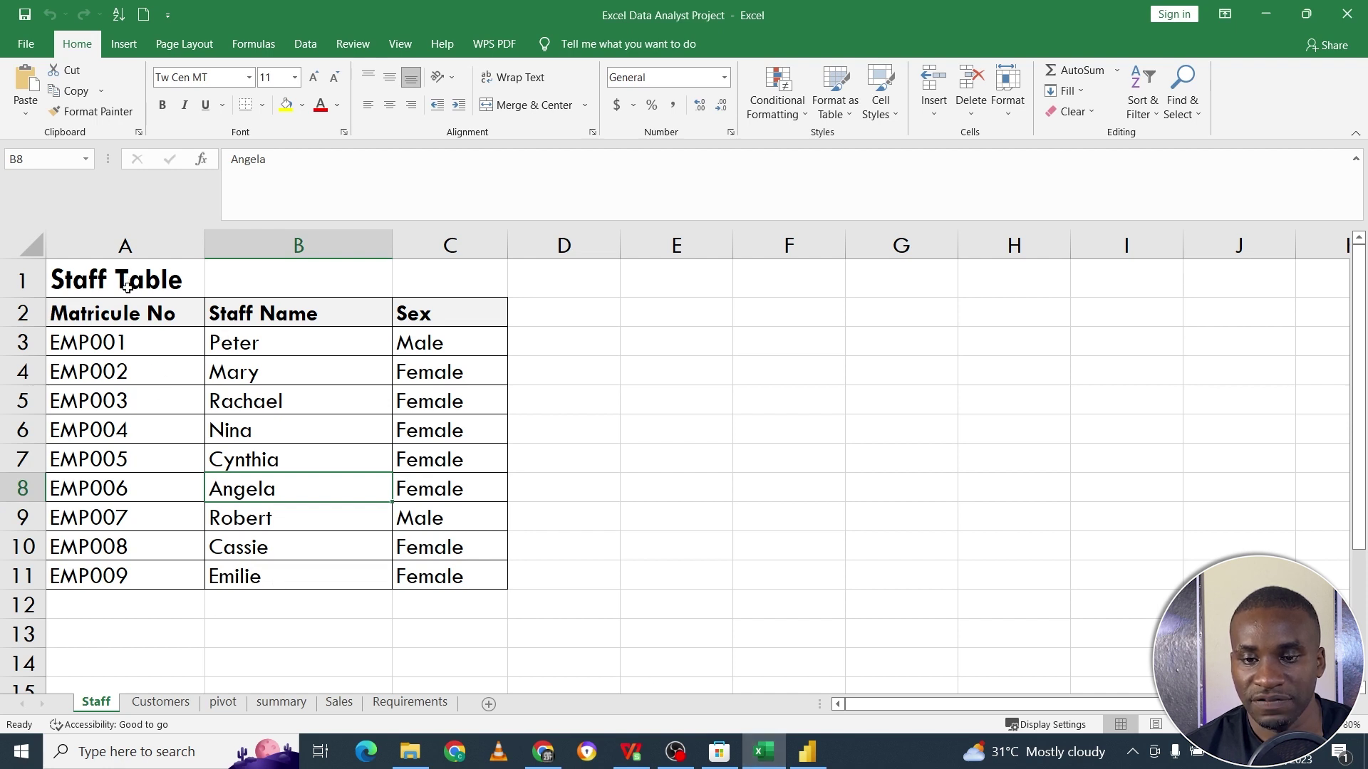
Examine the columns of the Staff table and the code, name and country columns of the Customers table.
drag(125, 342, 166, 586)
drag(285, 342, 355, 580)
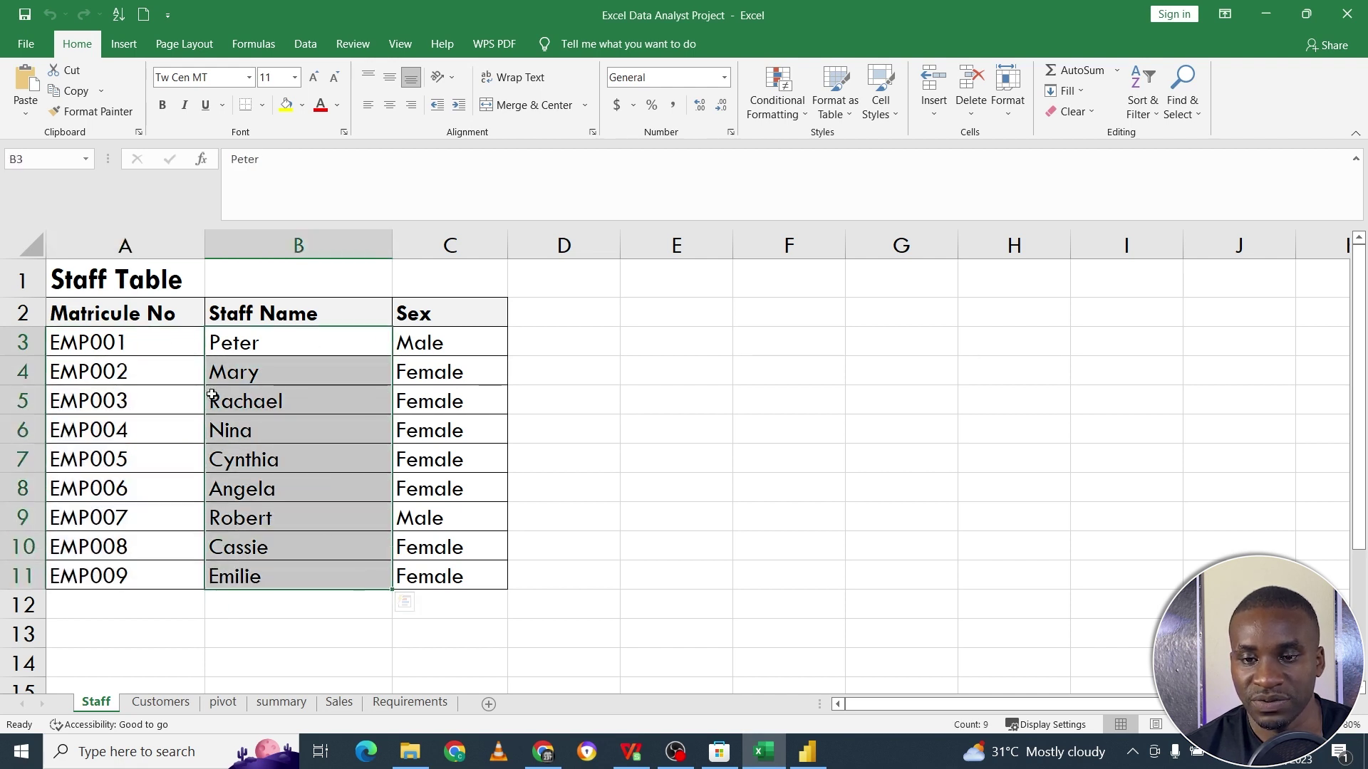
drag(111, 310, 431, 581)
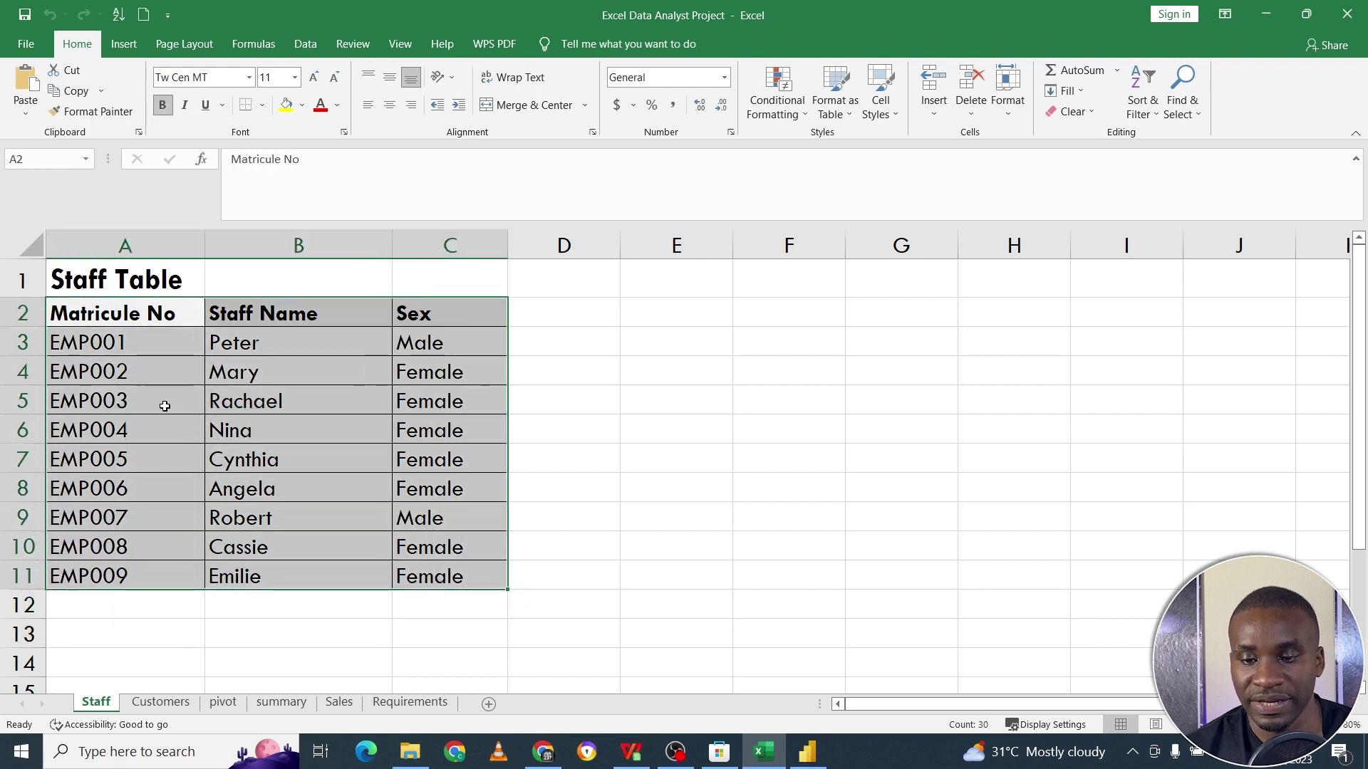
click(183, 706)
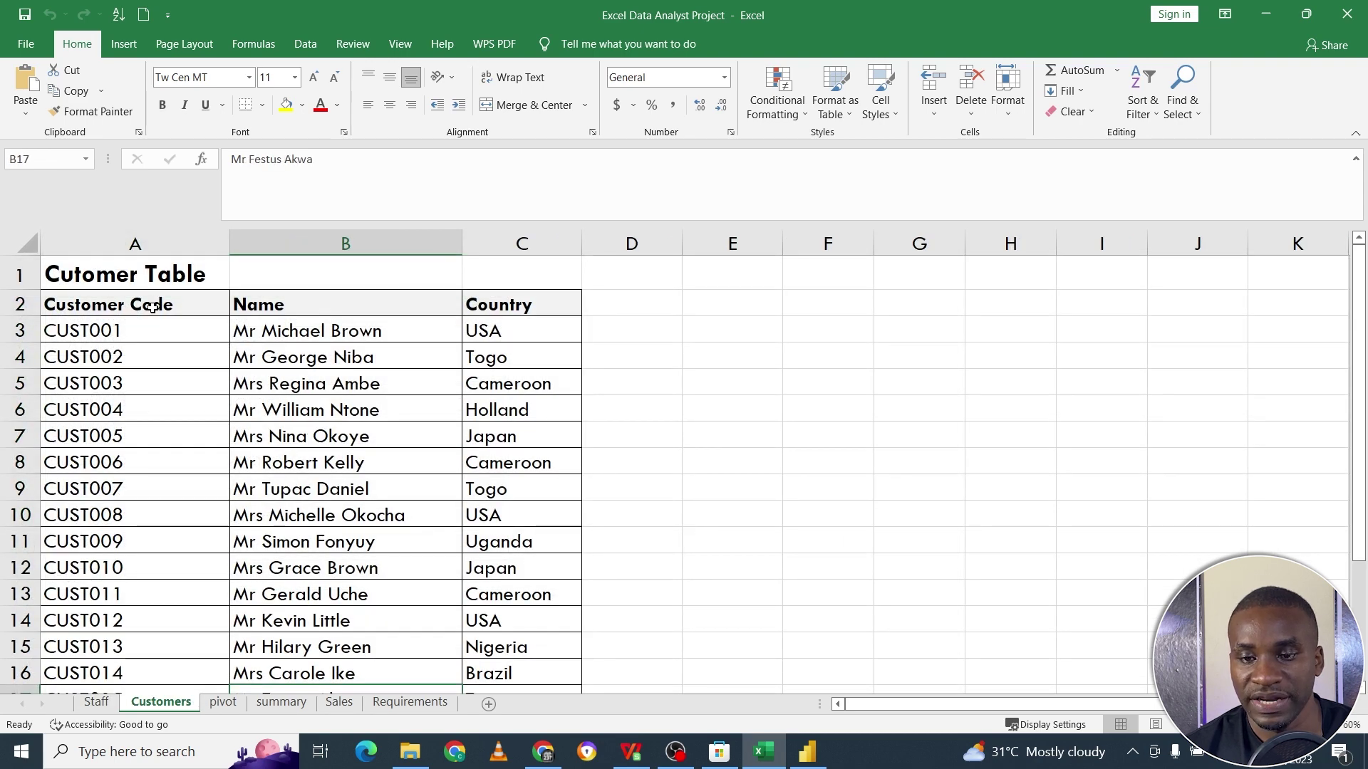
drag(124, 331, 143, 515)
drag(171, 357, 168, 463)
drag(310, 365, 335, 491)
drag(491, 331, 549, 503)
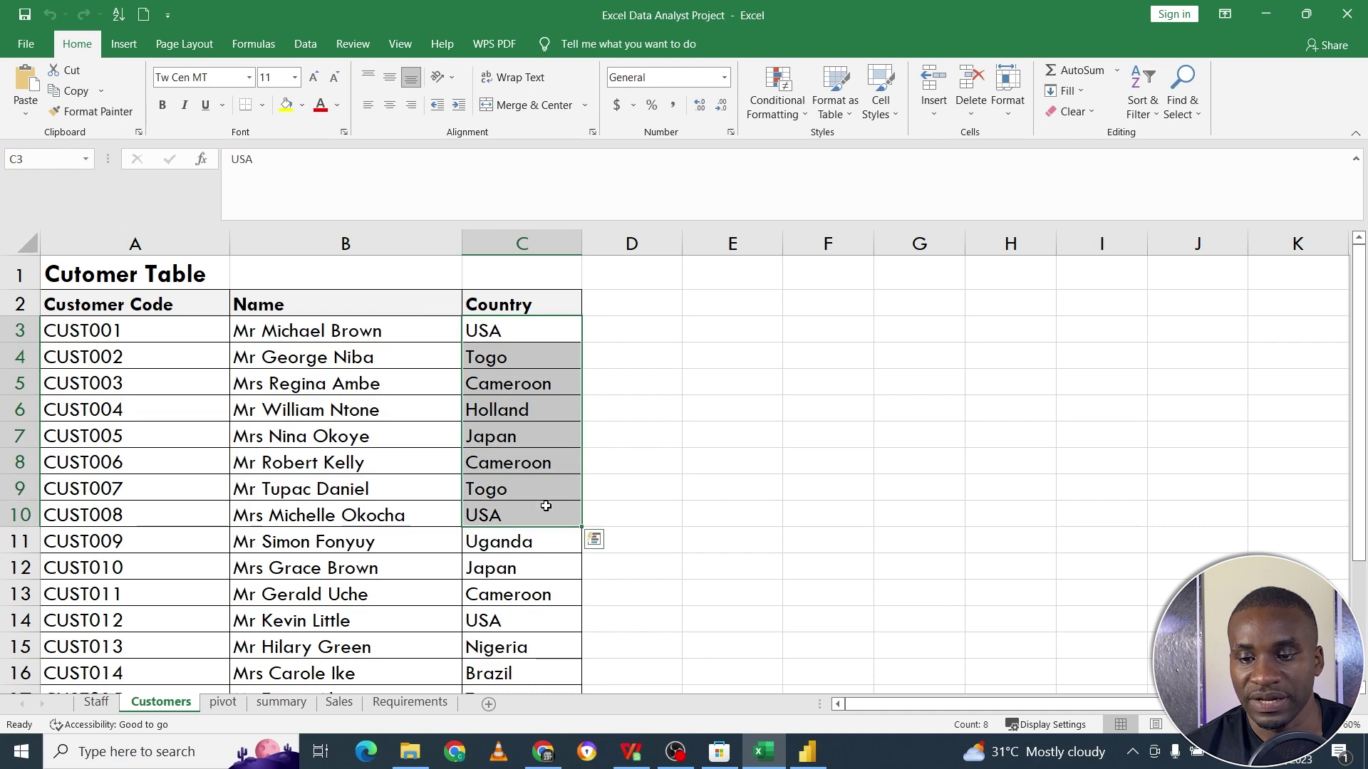
Widen the Staff Code column on the Sales sheet to show its full header, and select its first staff code.
click(339, 703)
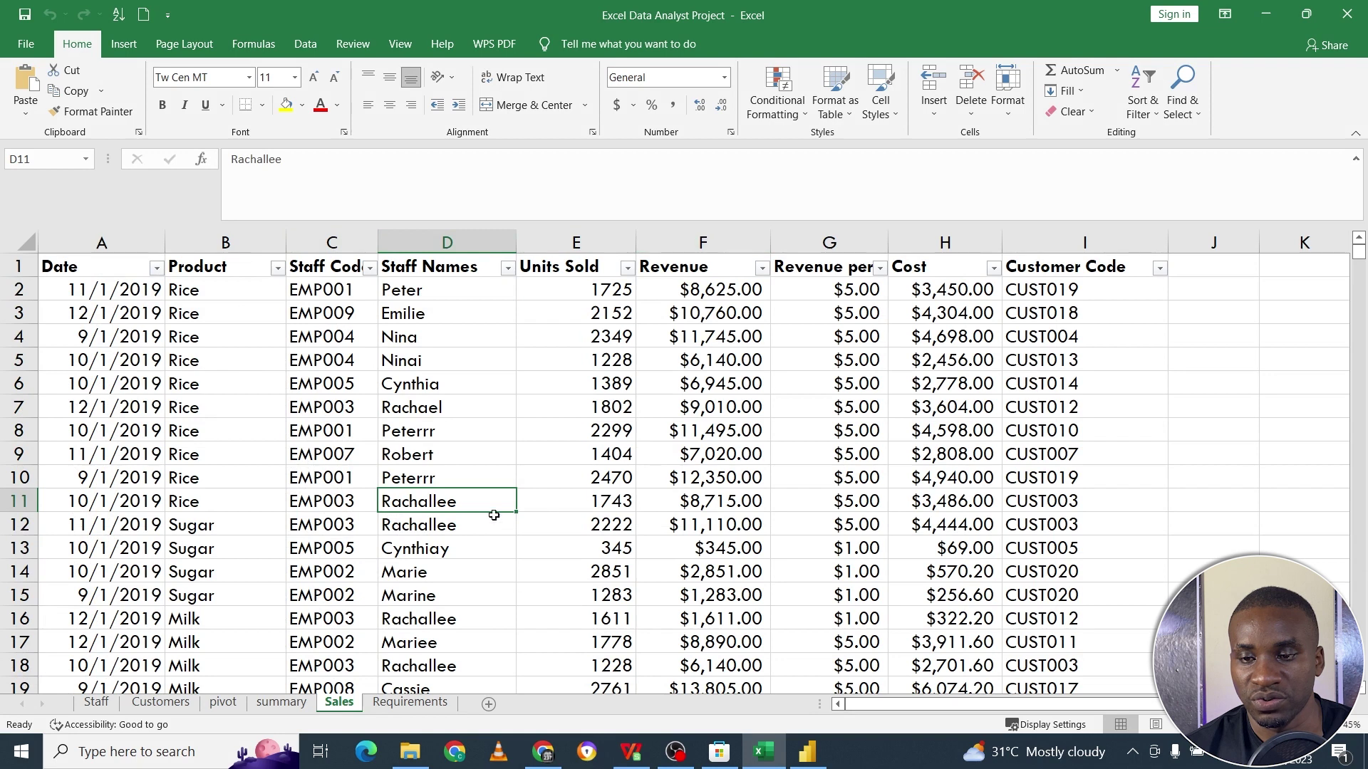
drag(377, 242, 422, 243)
drag(343, 304, 349, 292)
click(355, 295)
Compare staff codes and names on the Staff sheet with those on the Sales sheet, and check the Requirements sheet.
click(96, 704)
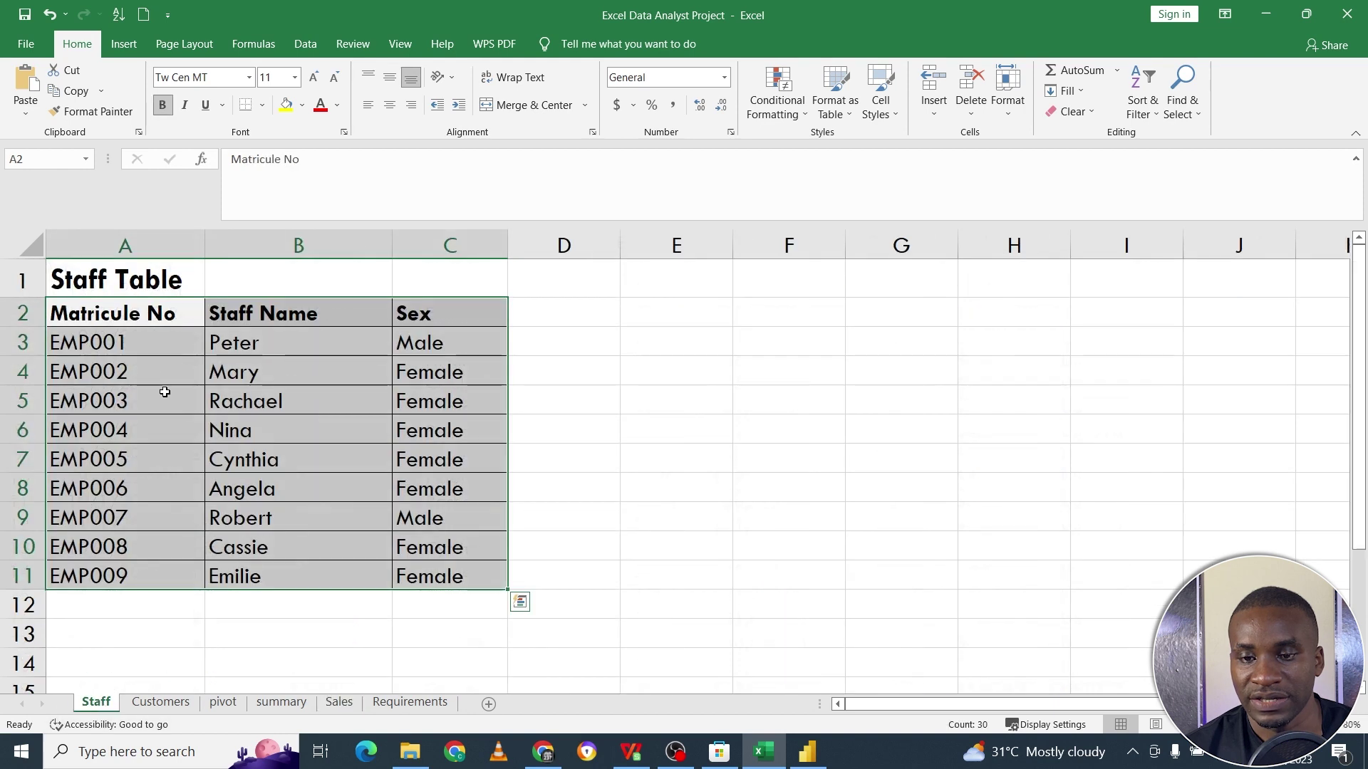
click(132, 349)
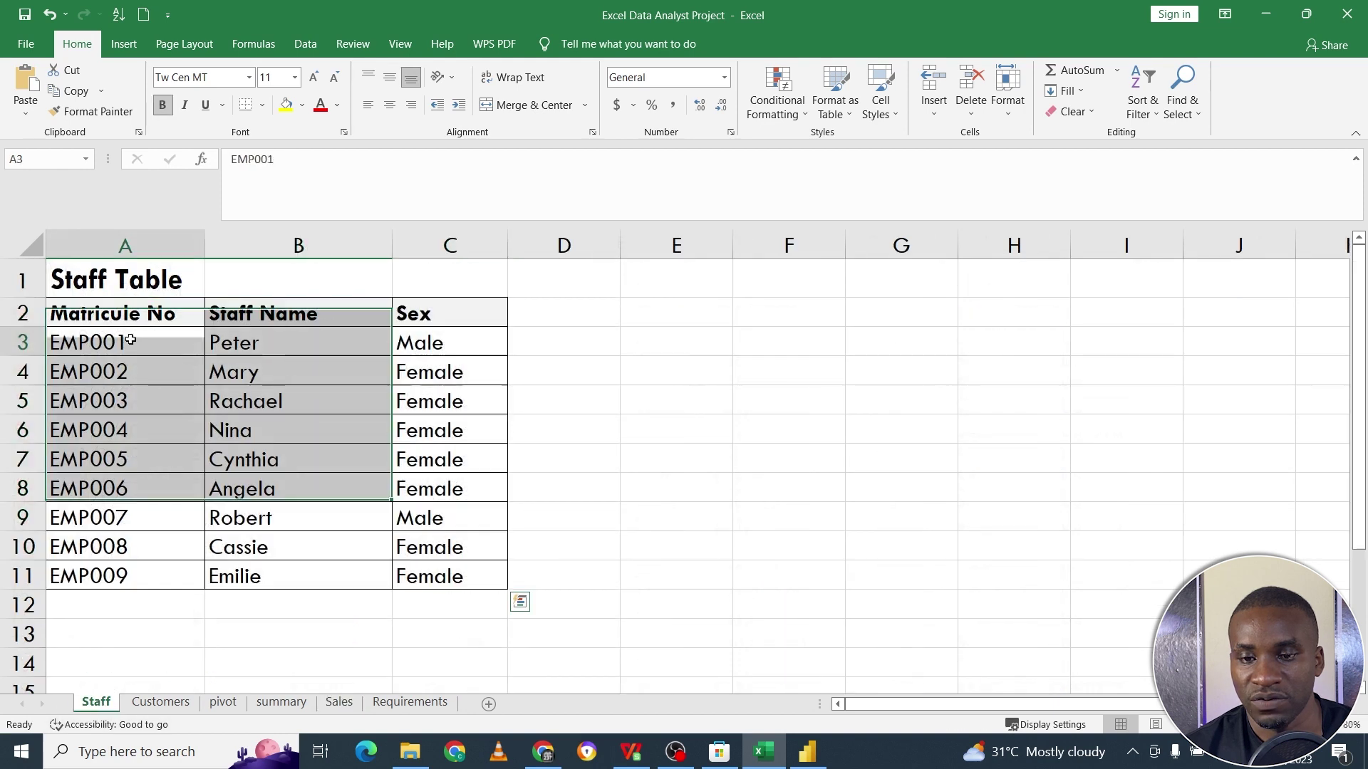
click(271, 345)
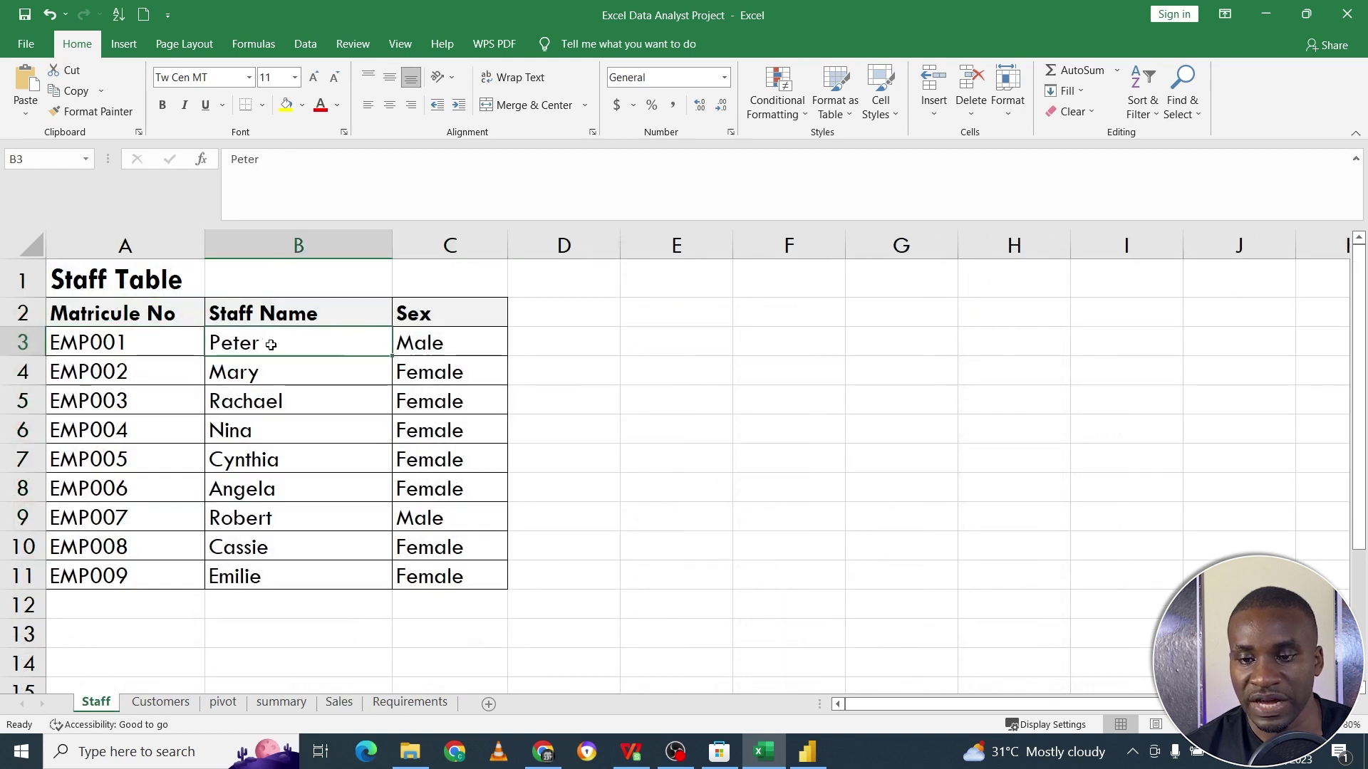
click(409, 711)
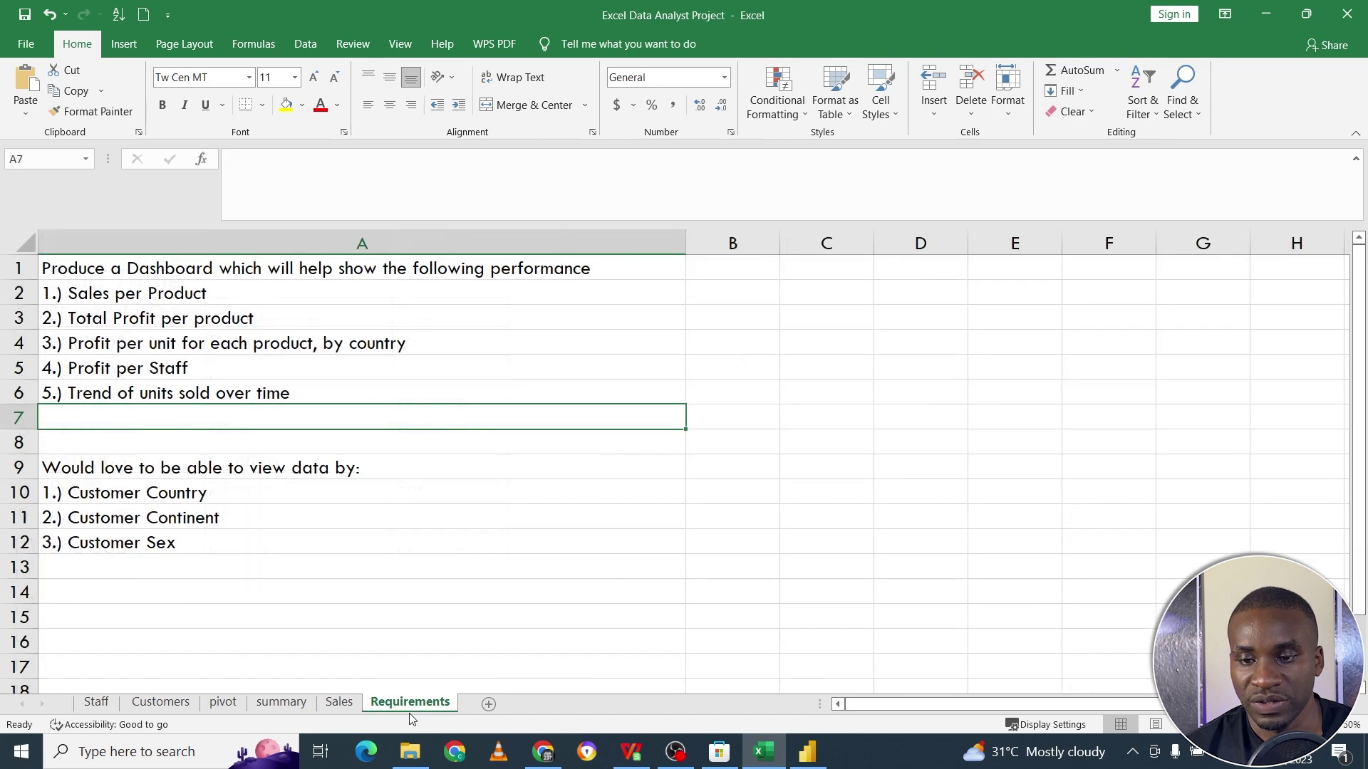
click(346, 706)
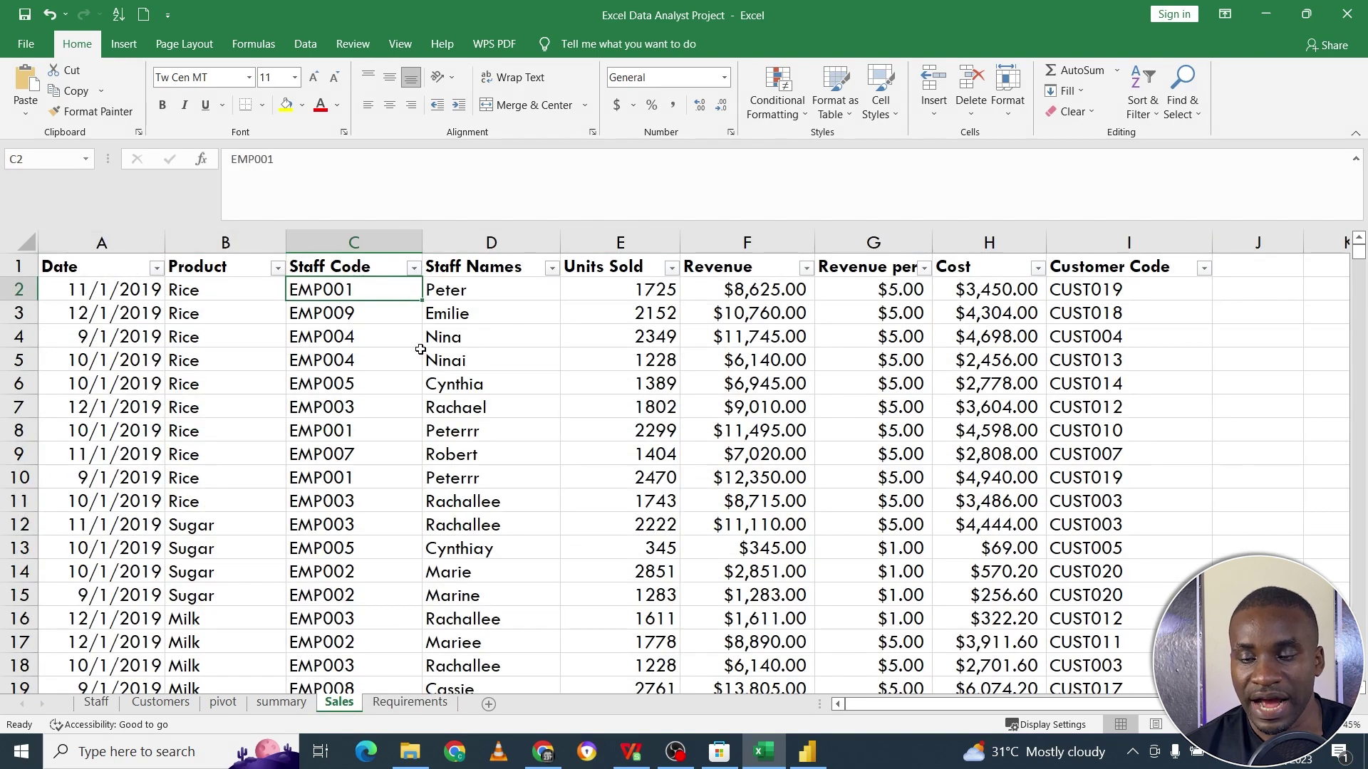
click(485, 292)
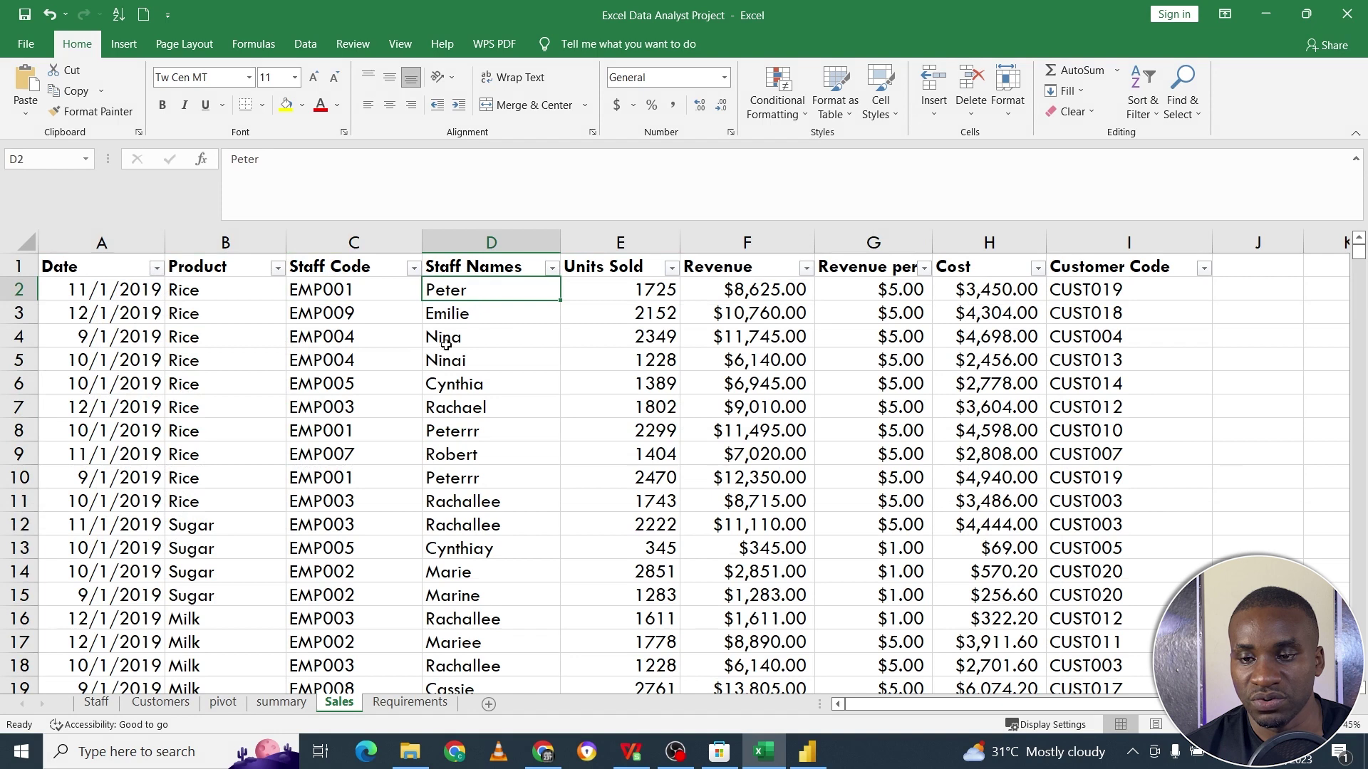
click(524, 322)
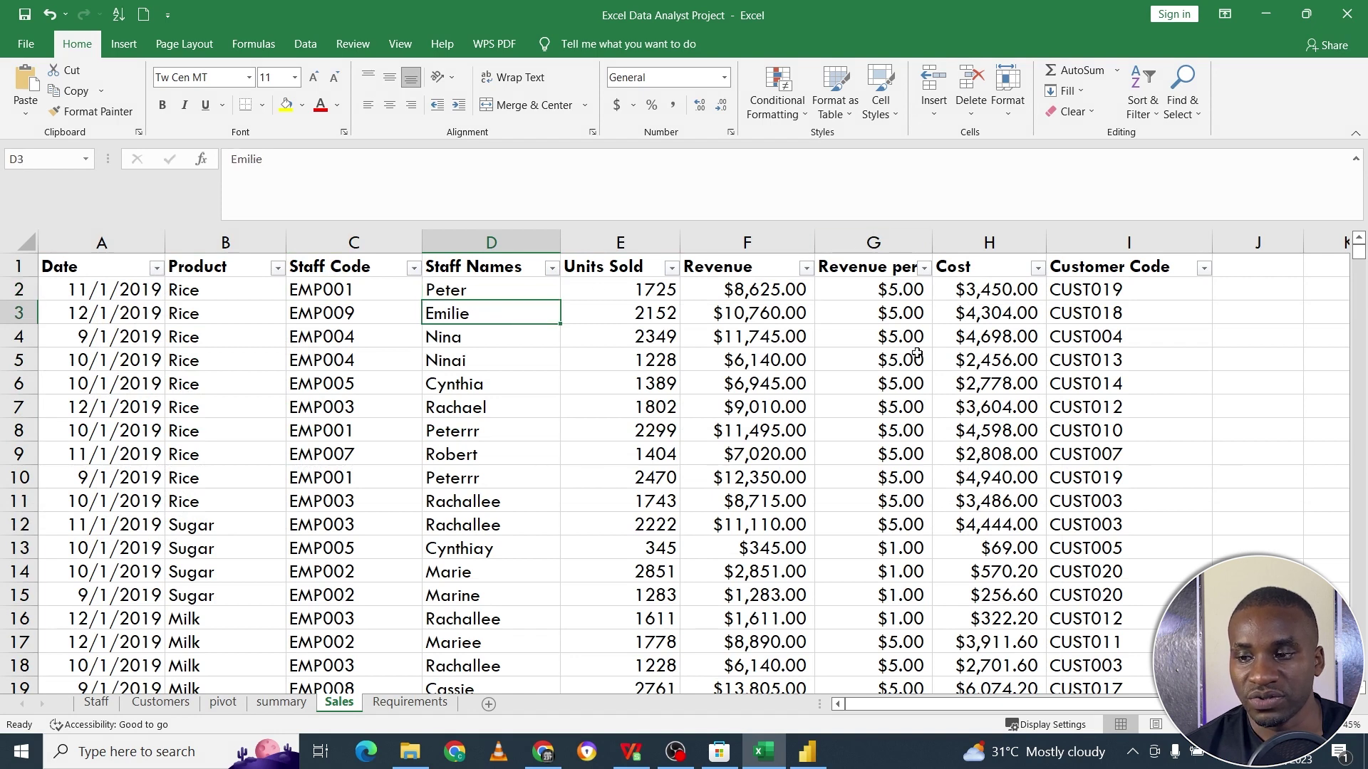
Trace the first sales record's customer code from the Sales sheet to the matching name and country on the Customers sheet.
click(1096, 289)
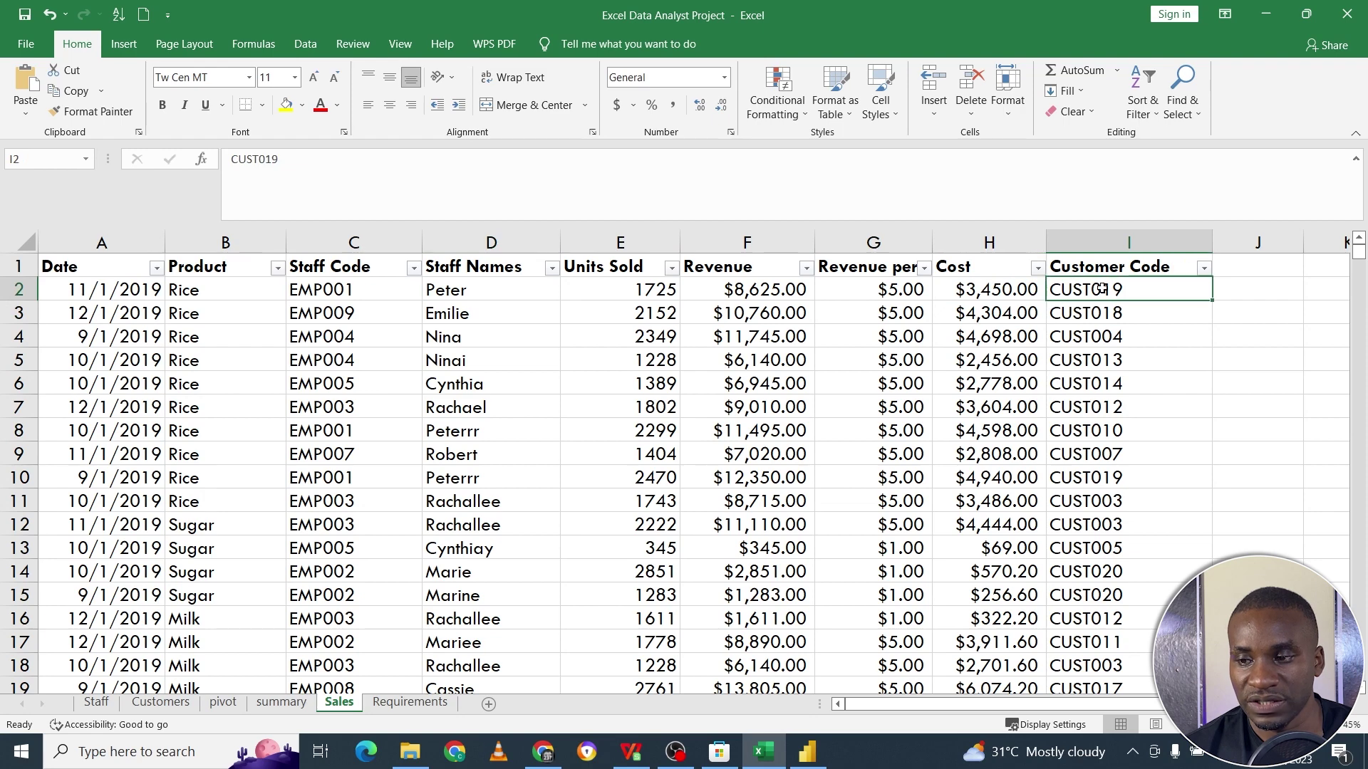
click(98, 704)
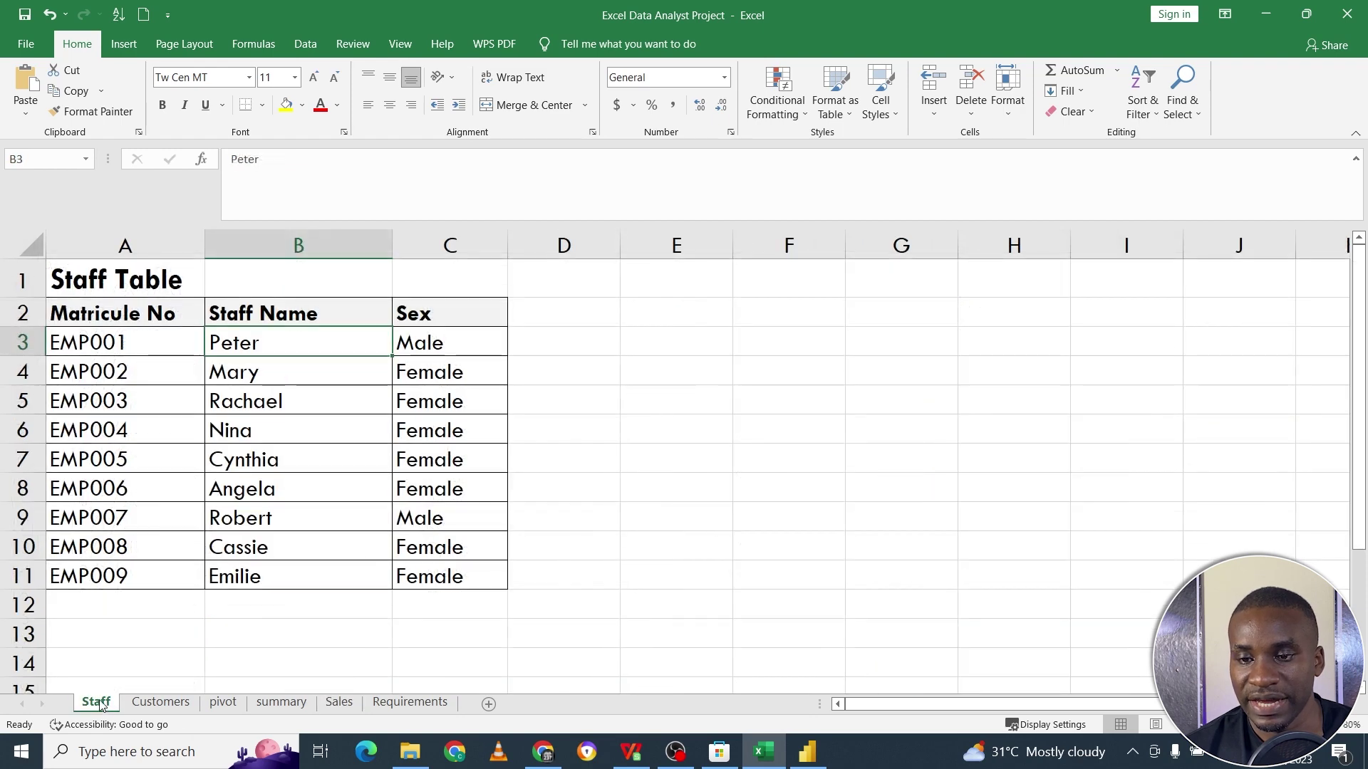
click(161, 703)
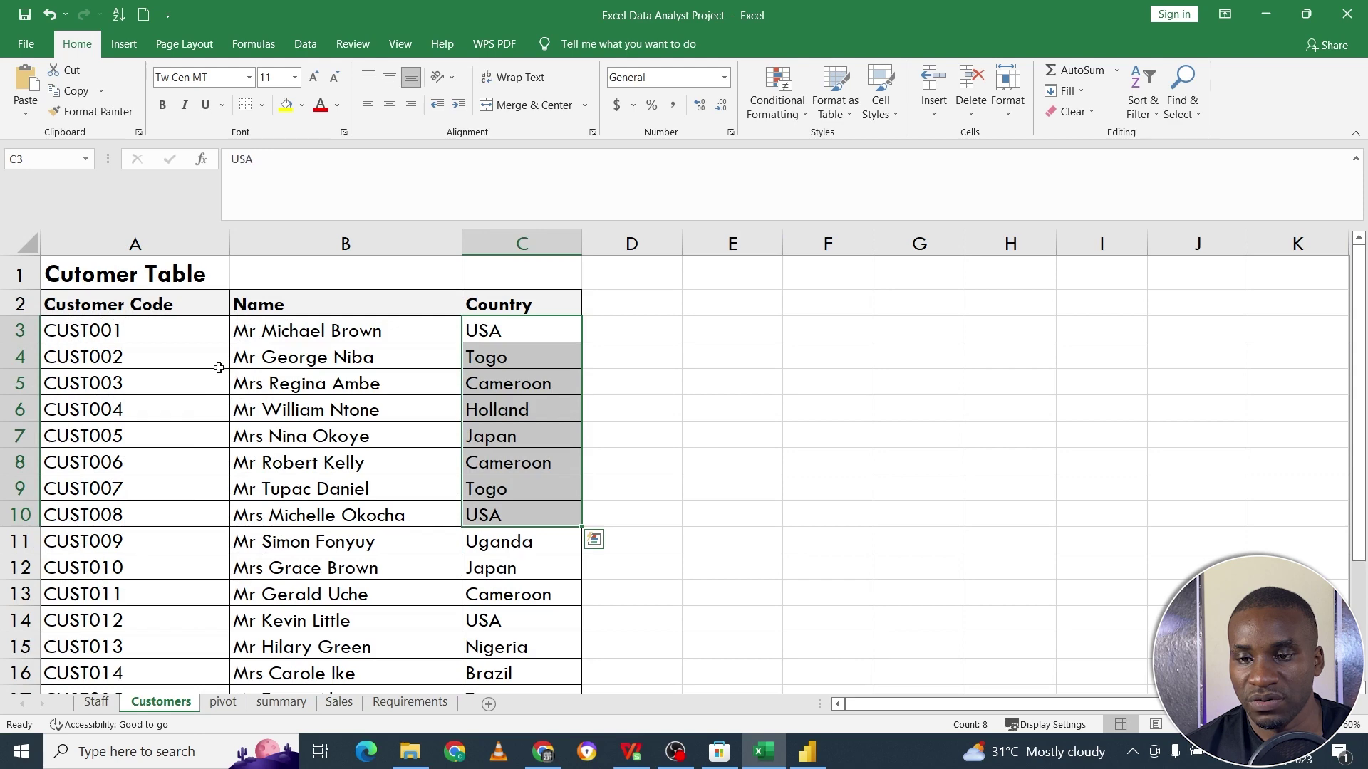
click(124, 543)
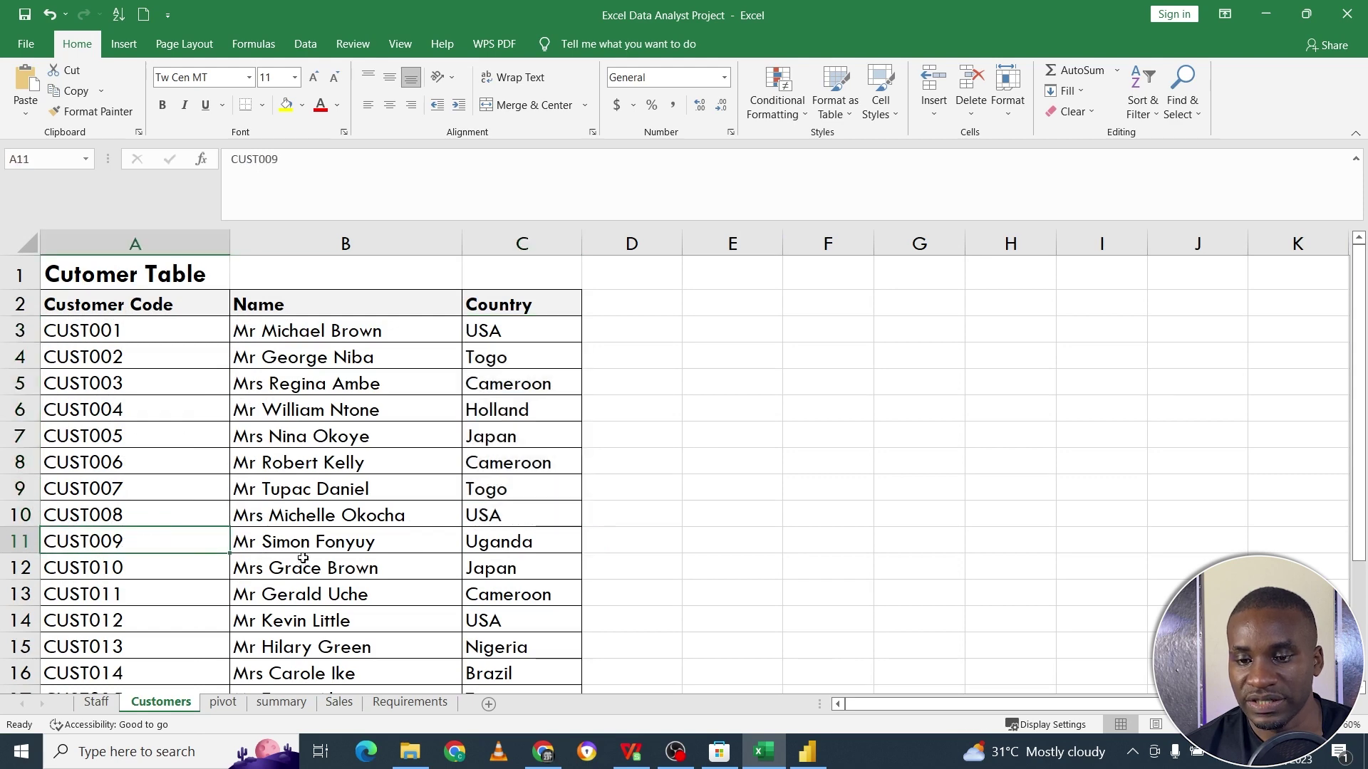
click(339, 703)
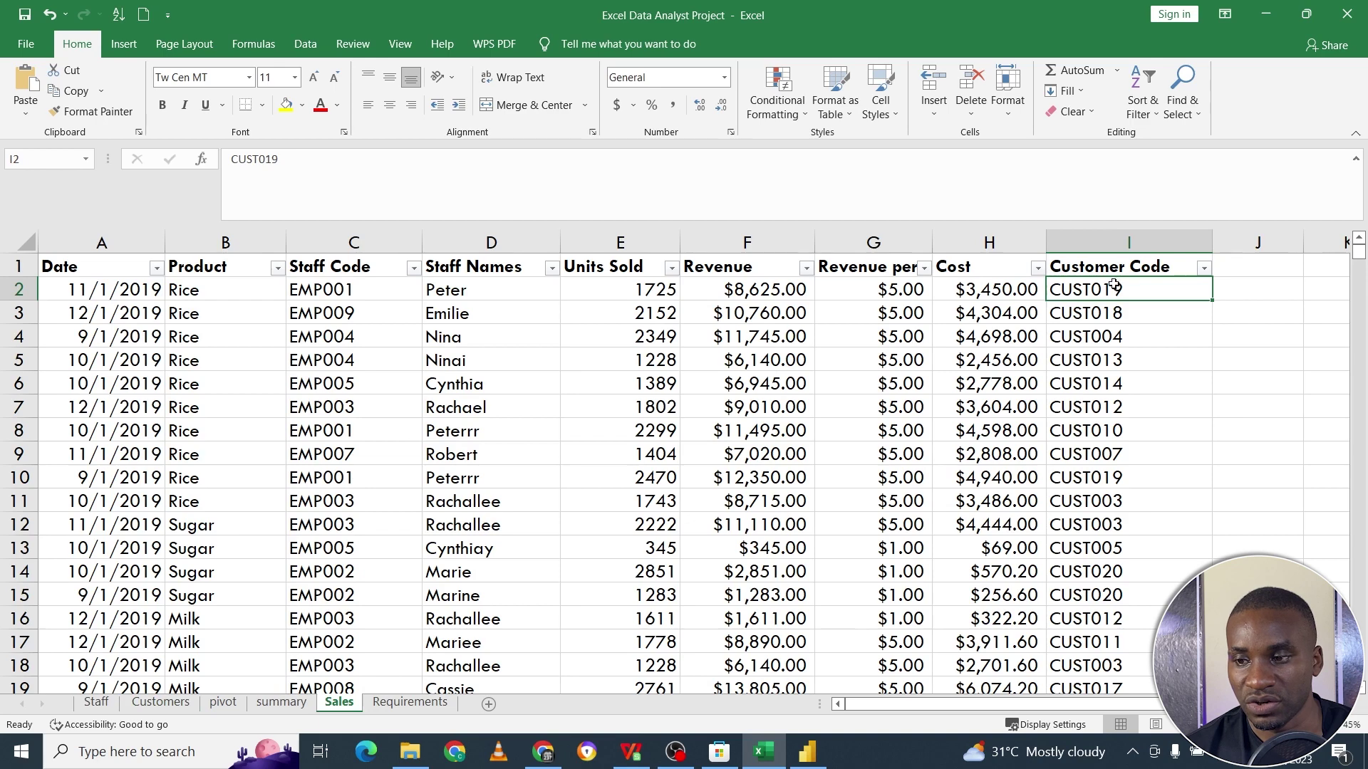
click(160, 703)
scroll(213, 567, down, 5)
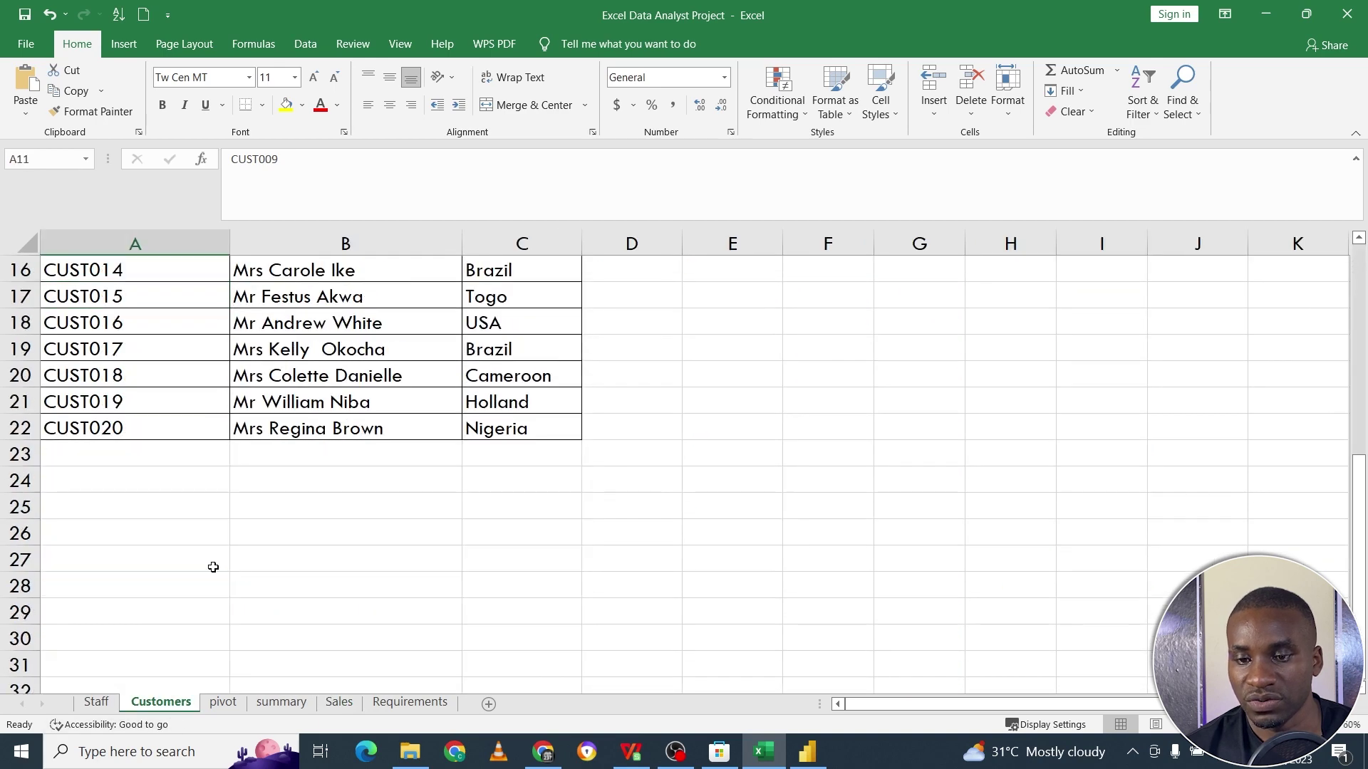
click(483, 402)
click(456, 403)
click(515, 403)
scroll(499, 412, up, 5)
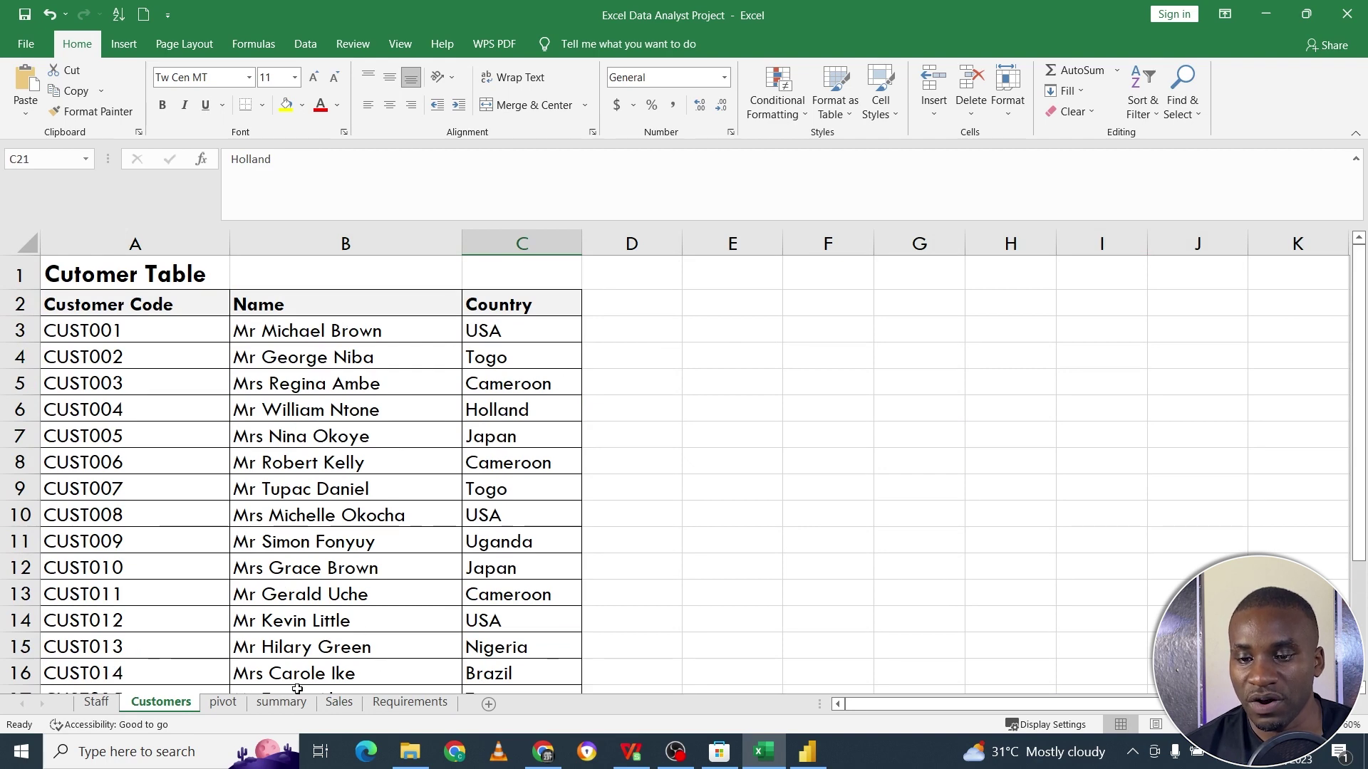
Examine the product, staff code and staff name entries on the Sales sheet.
click(339, 703)
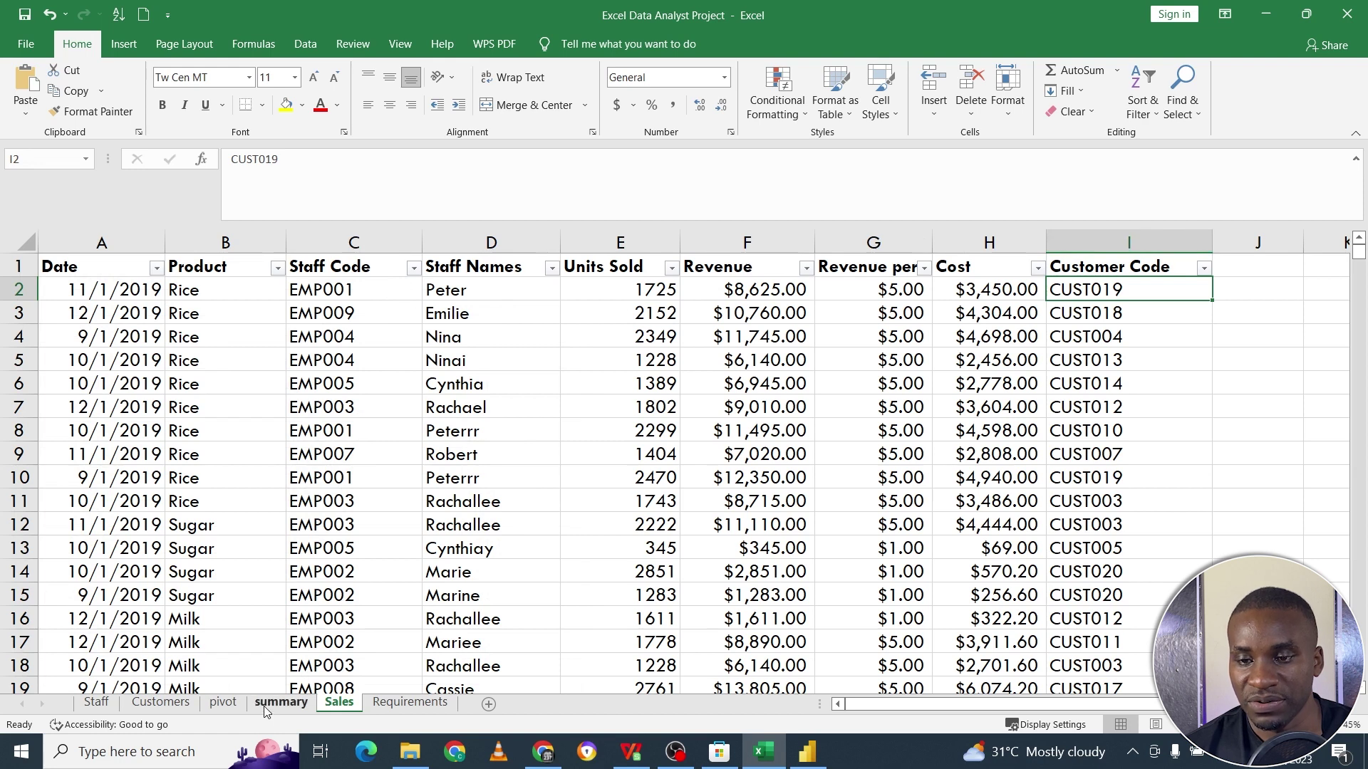
click(253, 330)
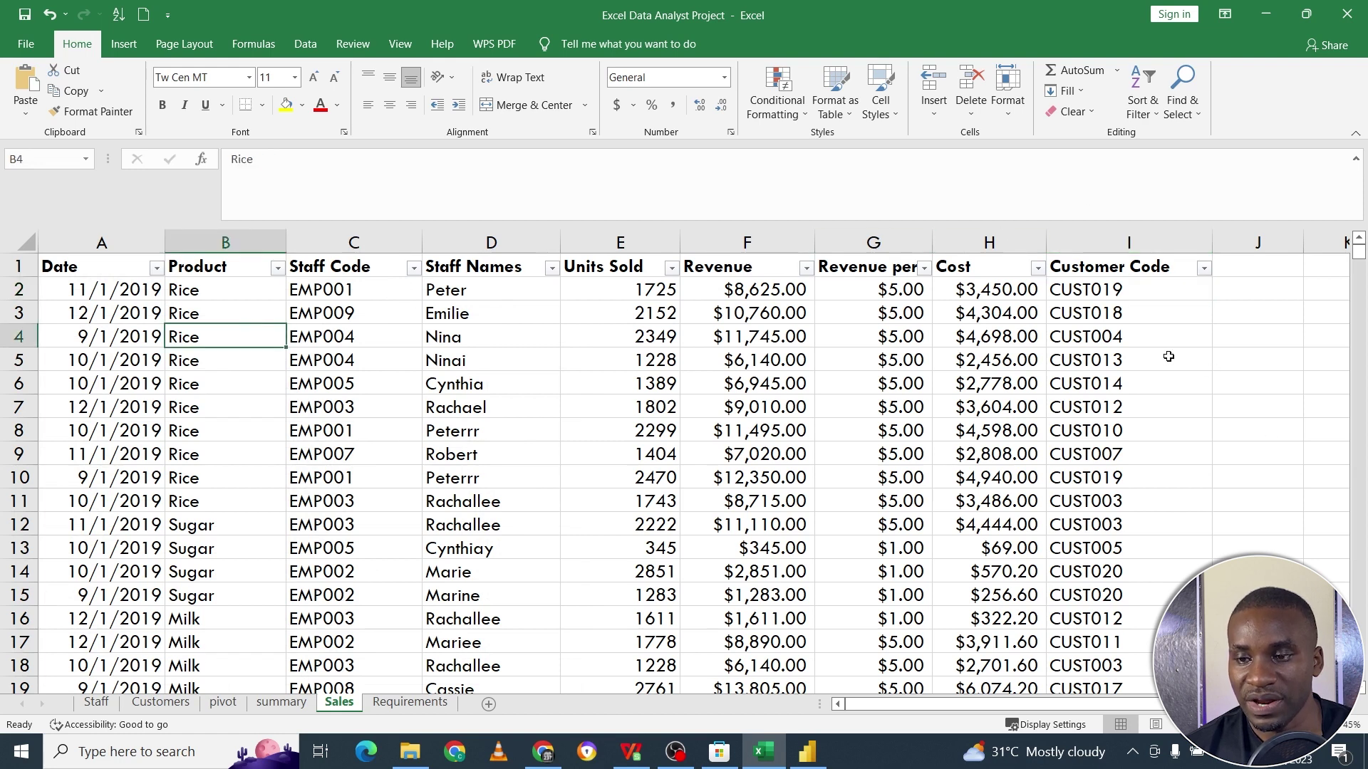
drag(280, 378, 410, 507)
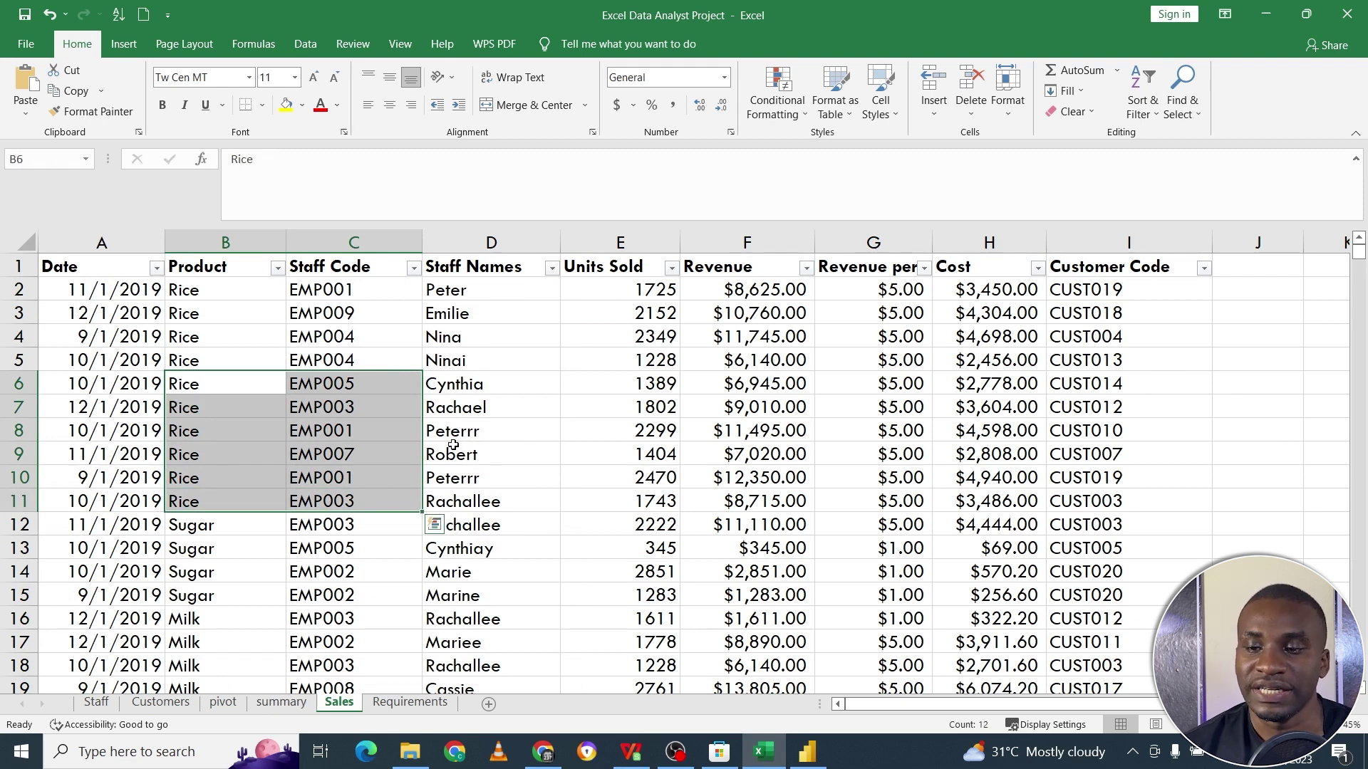
click(529, 404)
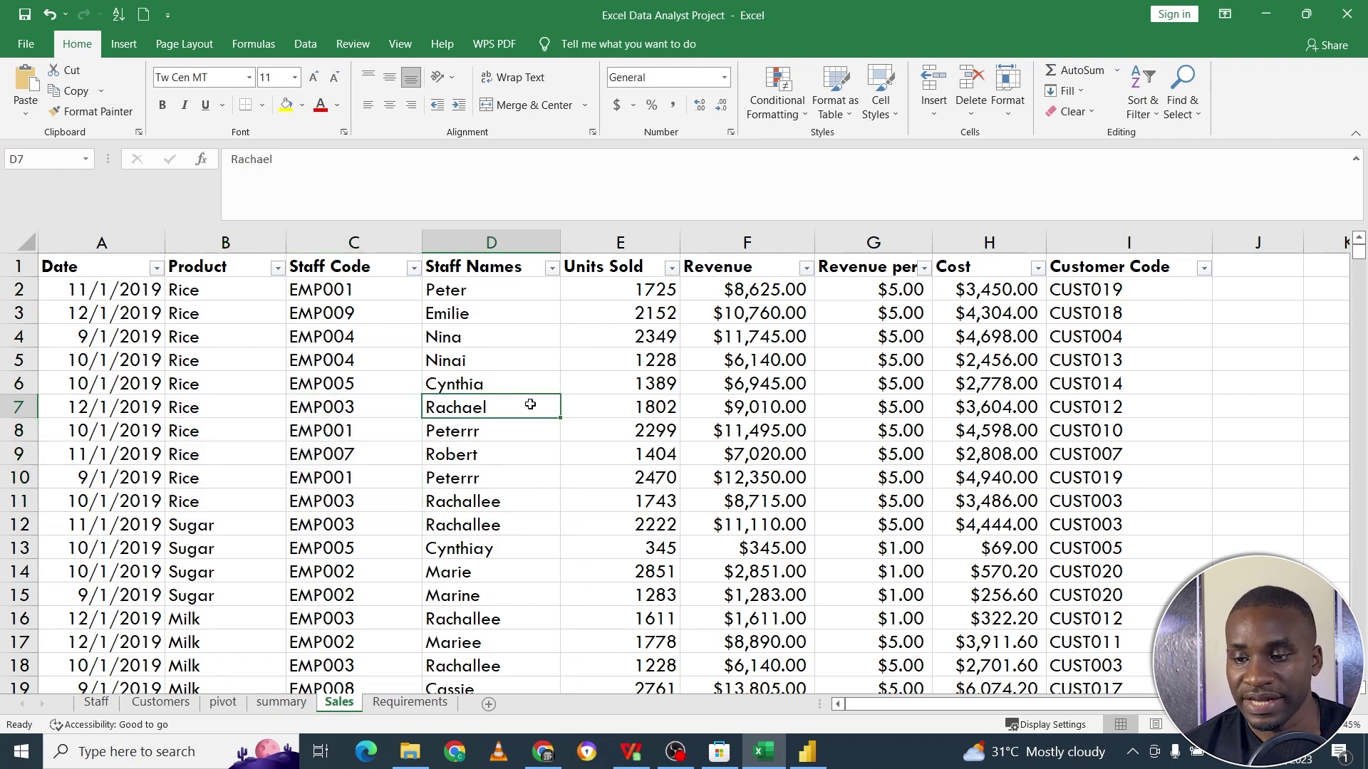
Switch to Power BI Desktop and open the Customers, Sales and Staff sheets of Excel Data Analyst Project.xlsx for transformation in Power Query.
click(807, 751)
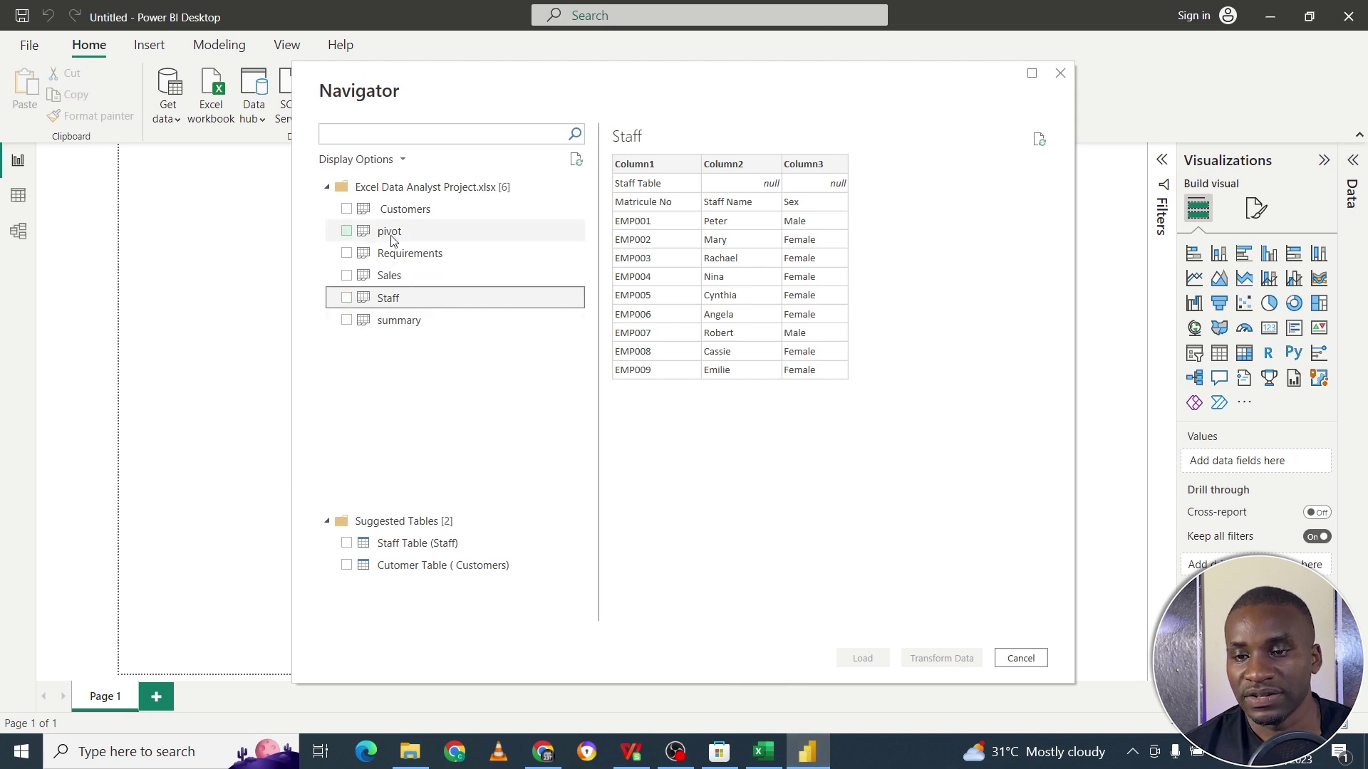
click(391, 212)
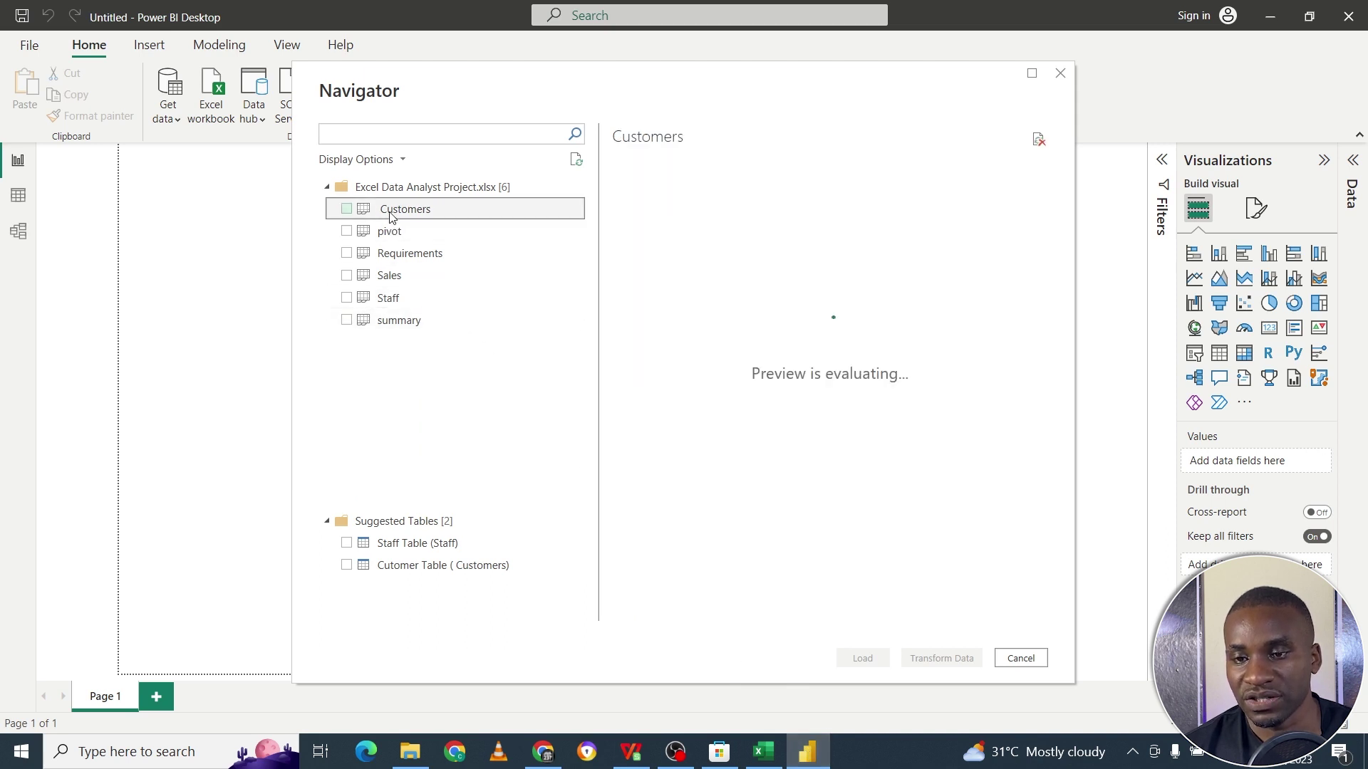
click(346, 210)
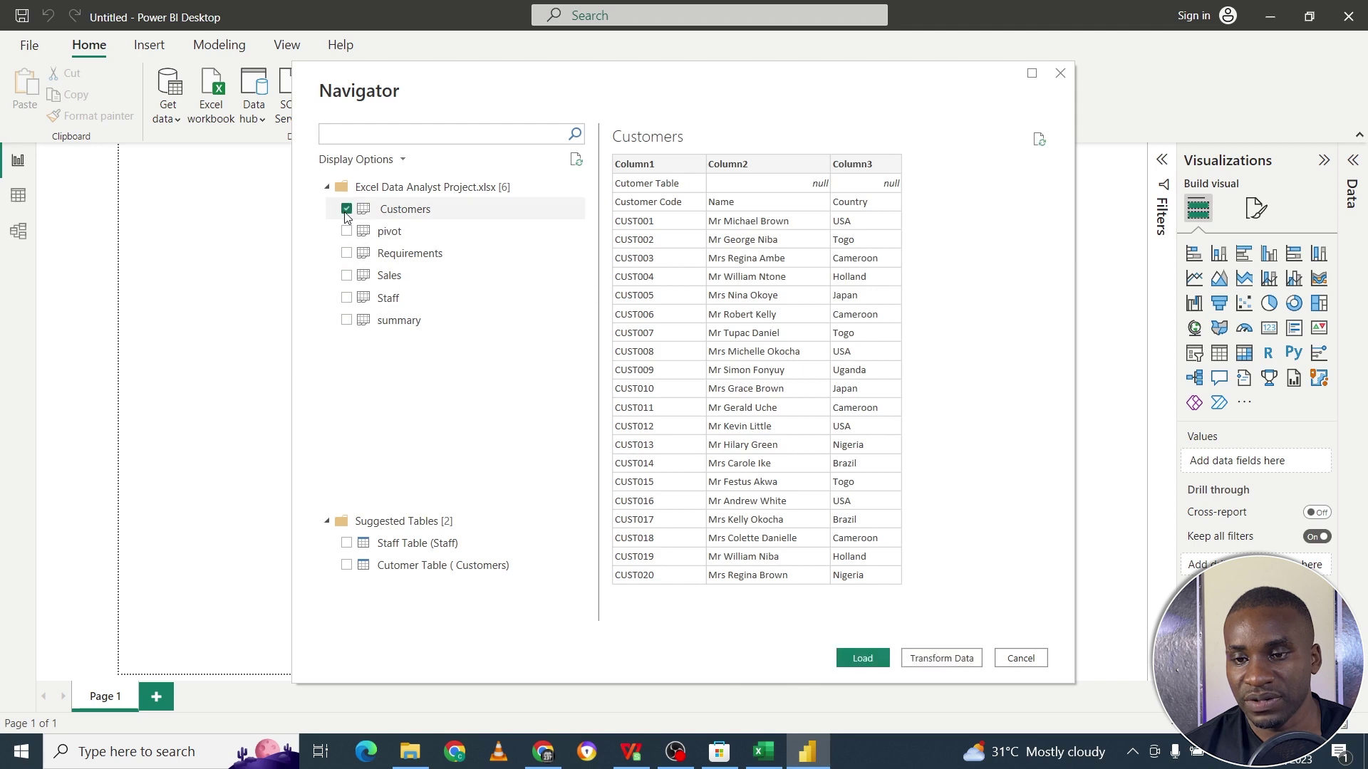
click(346, 276)
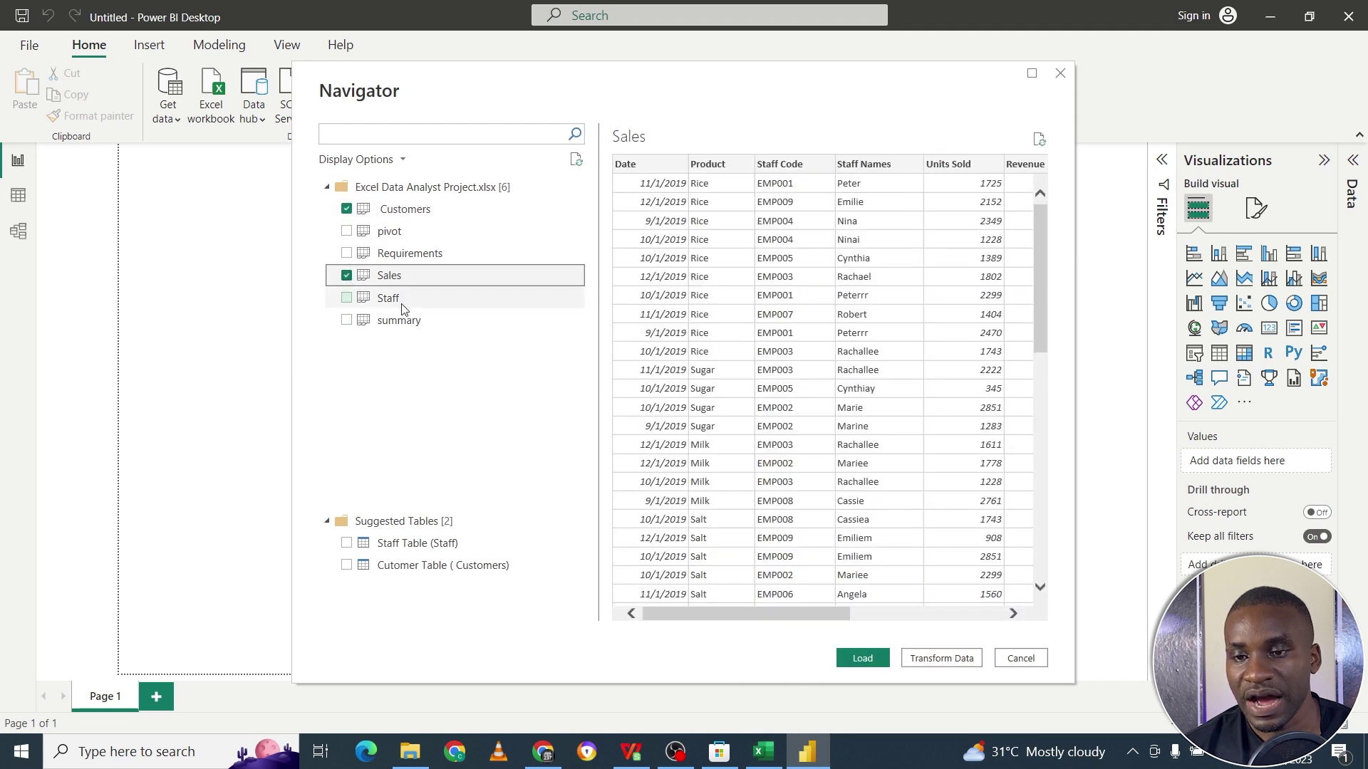
click(348, 301)
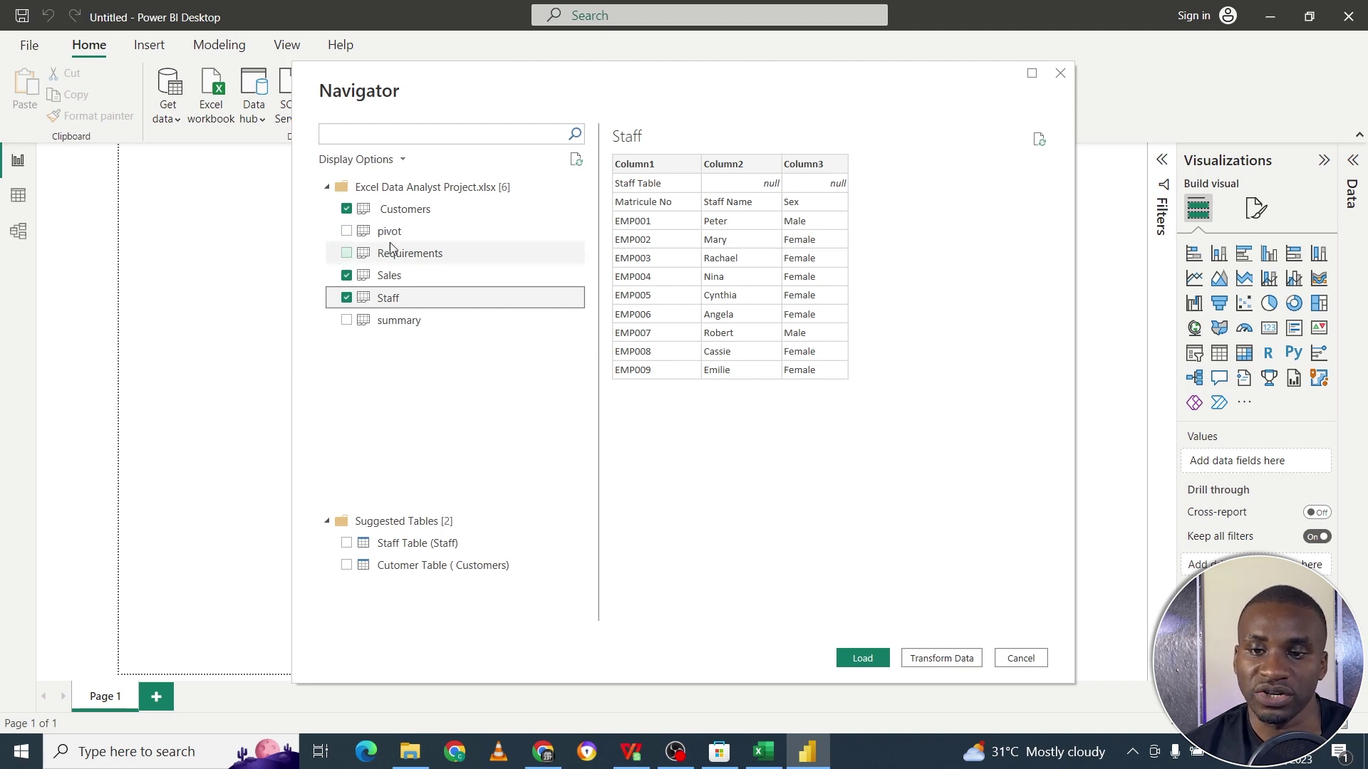
click(949, 661)
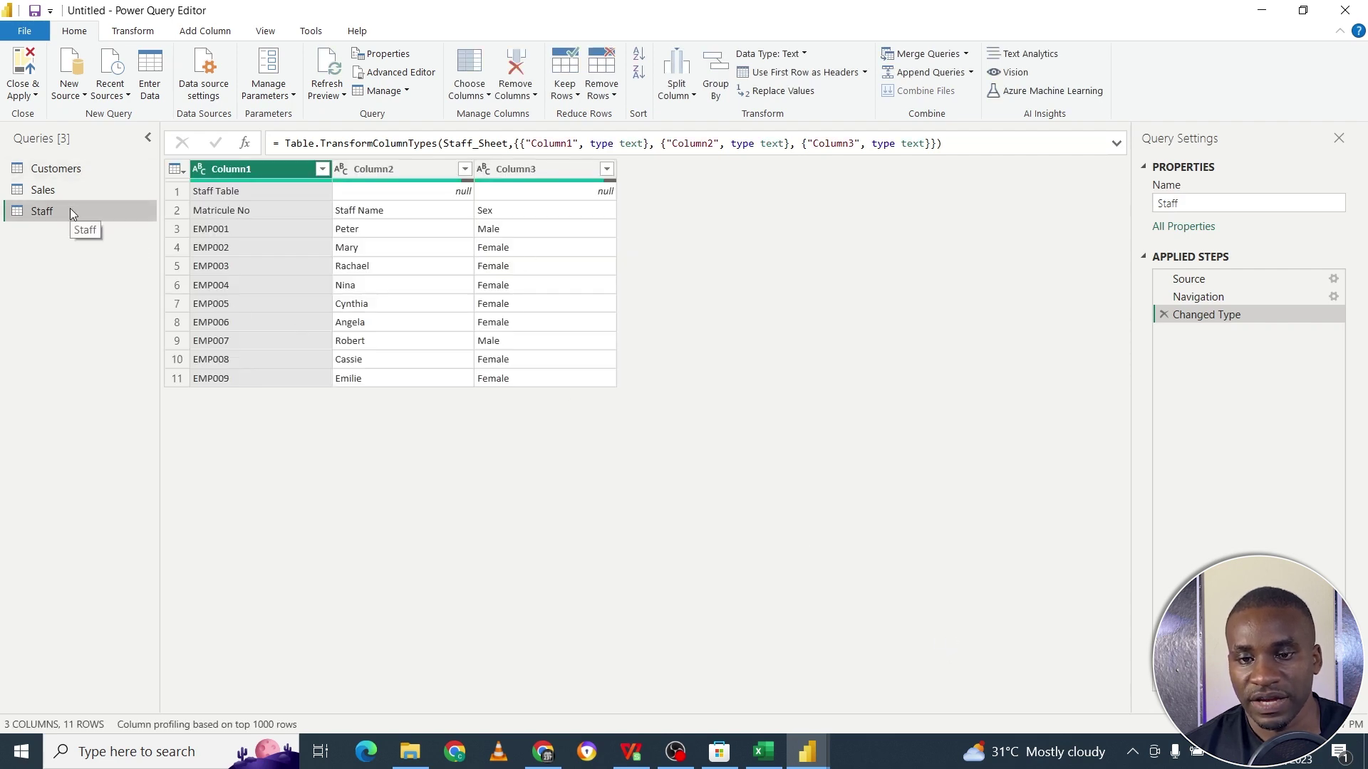
Inspect the Sales and Customers queries, compare the latter with the Customers sheet's title and headers in Excel, and return to Power BI Desktop.
click(71, 189)
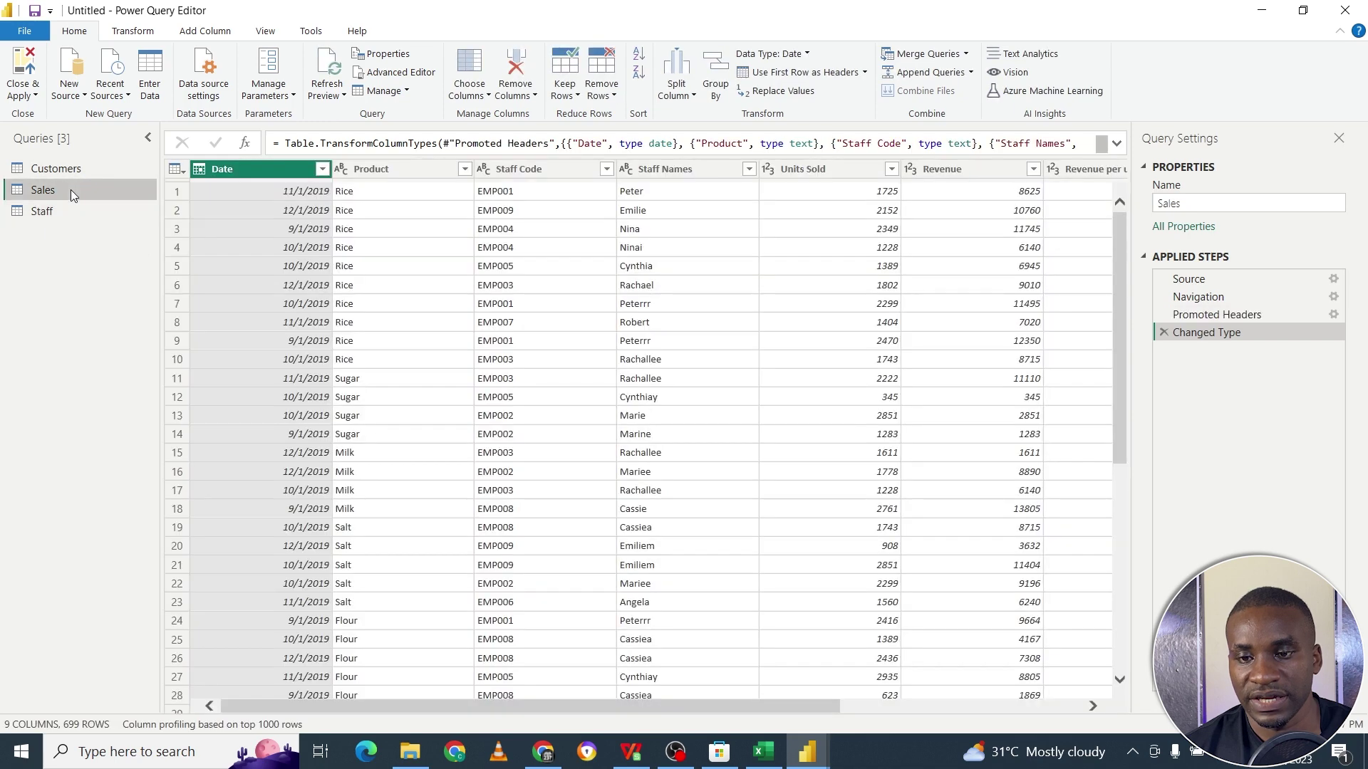
click(71, 168)
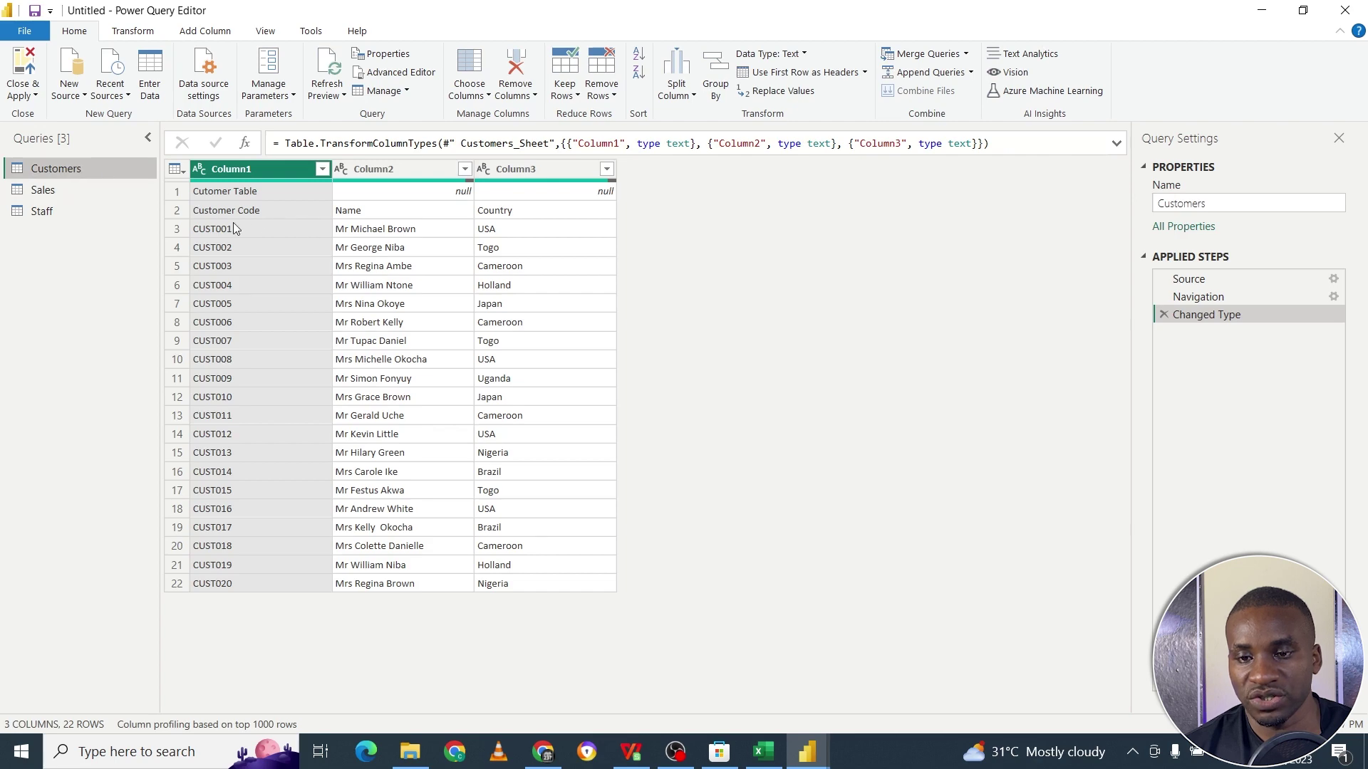
click(762, 754)
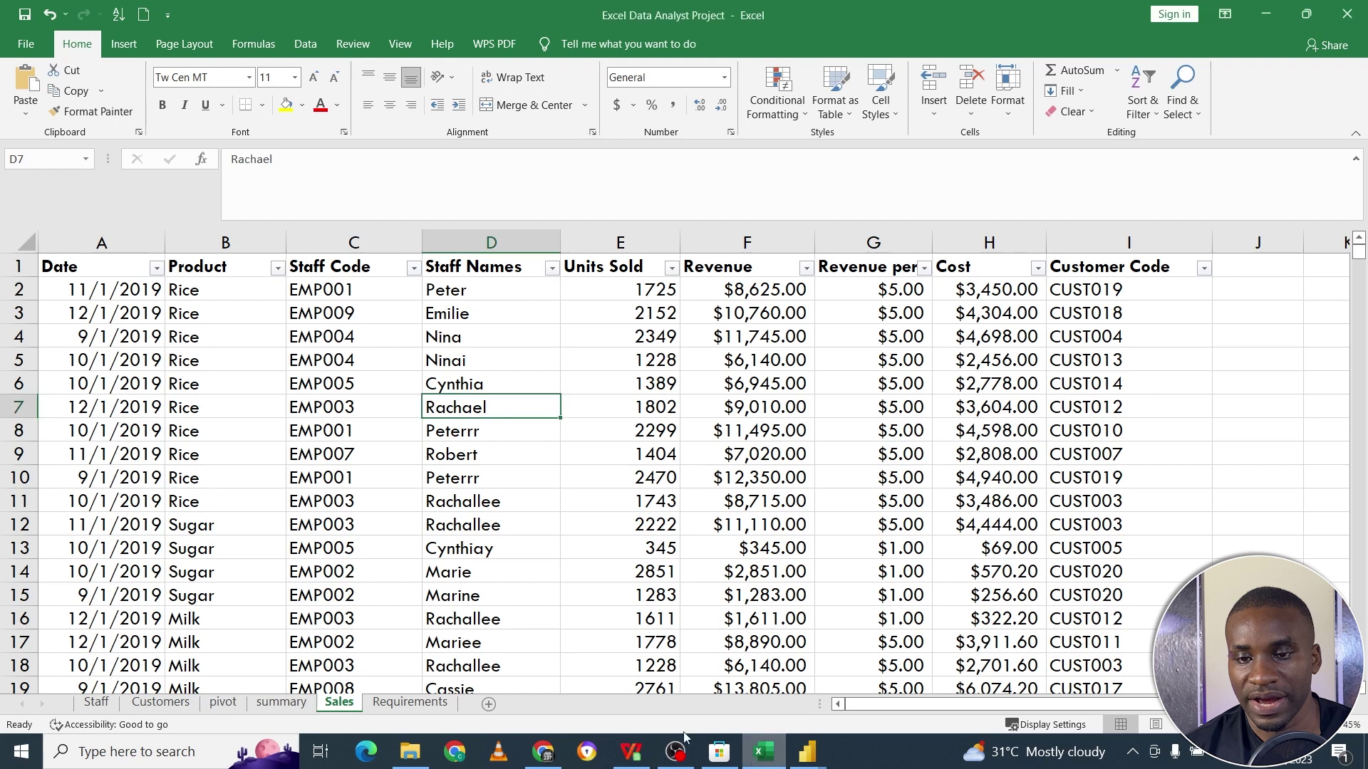
click(164, 706)
drag(92, 307, 524, 621)
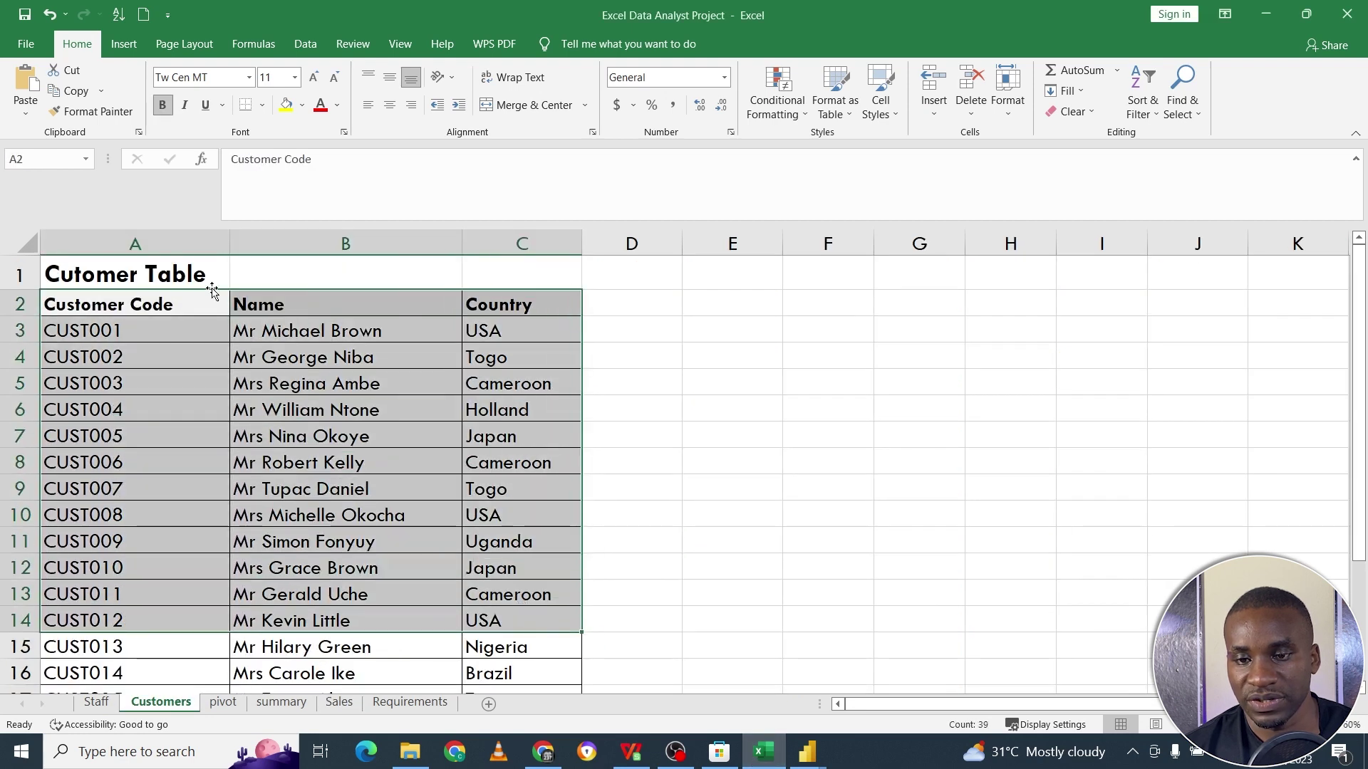
click(177, 273)
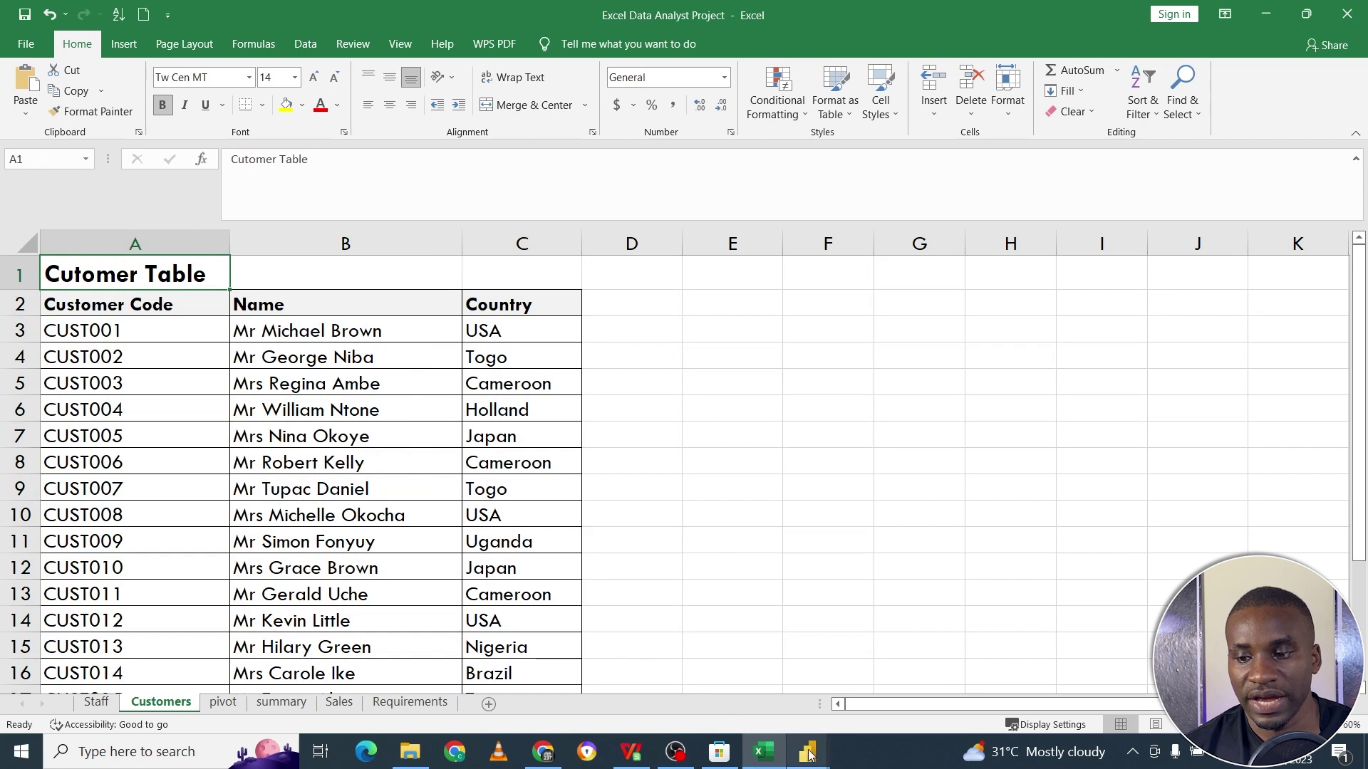
mouse_move(809, 753)
click(766, 684)
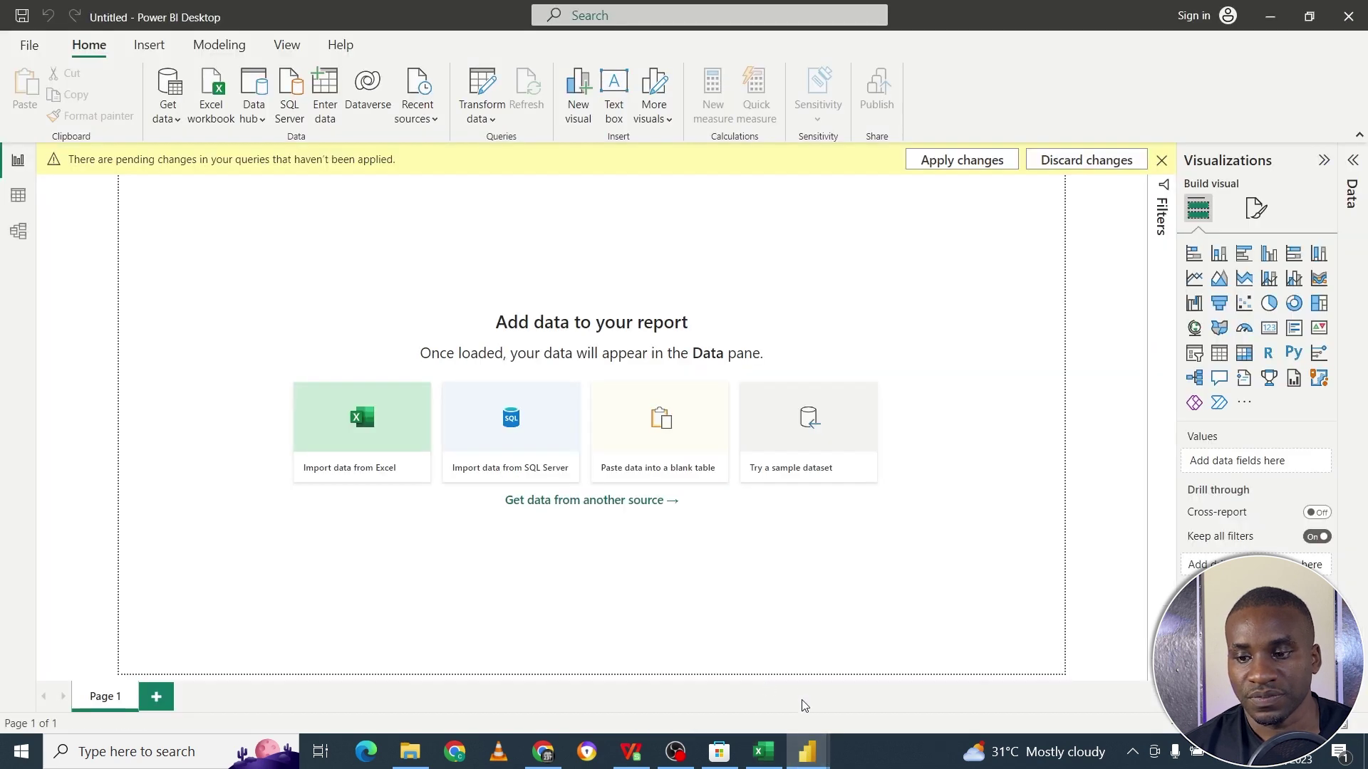
Switch to the Power Query Editor and remove the top 1 row from the Customers query.
click(887, 684)
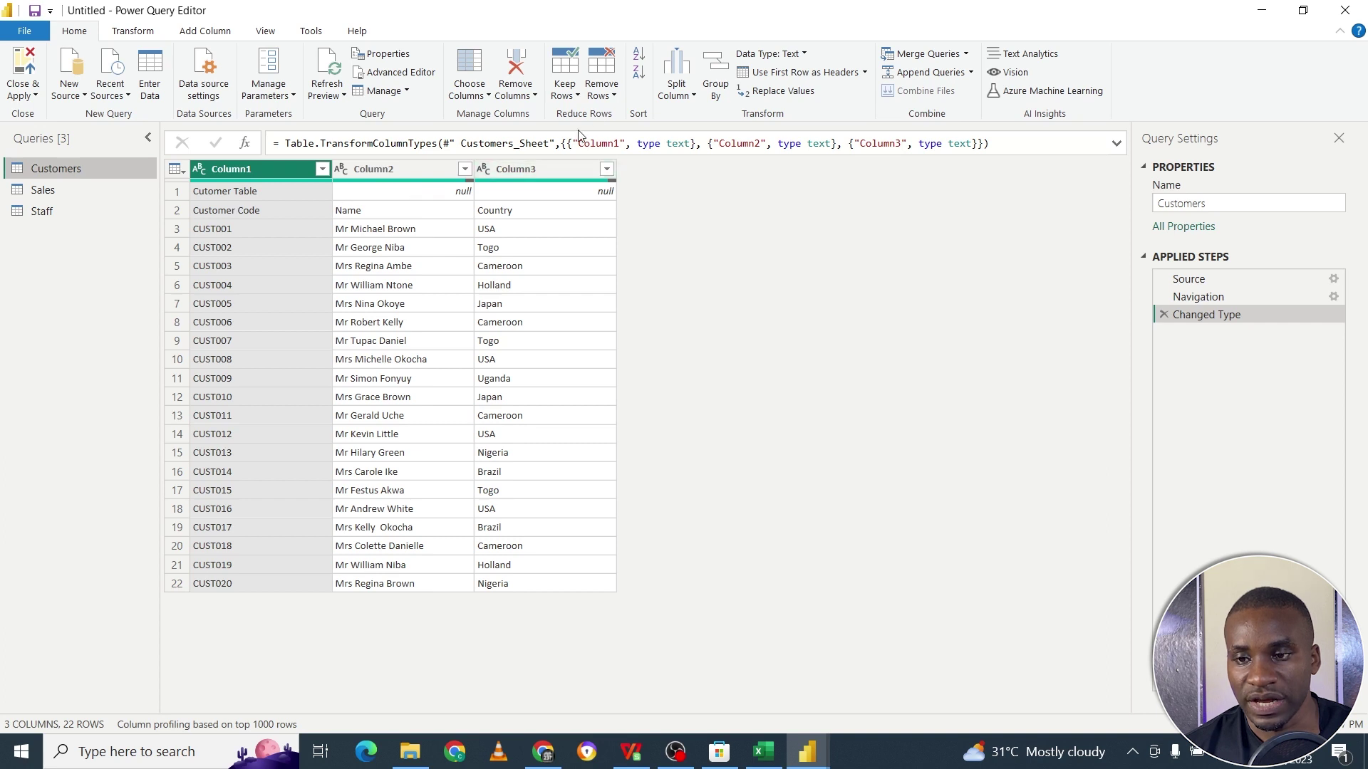
click(613, 96)
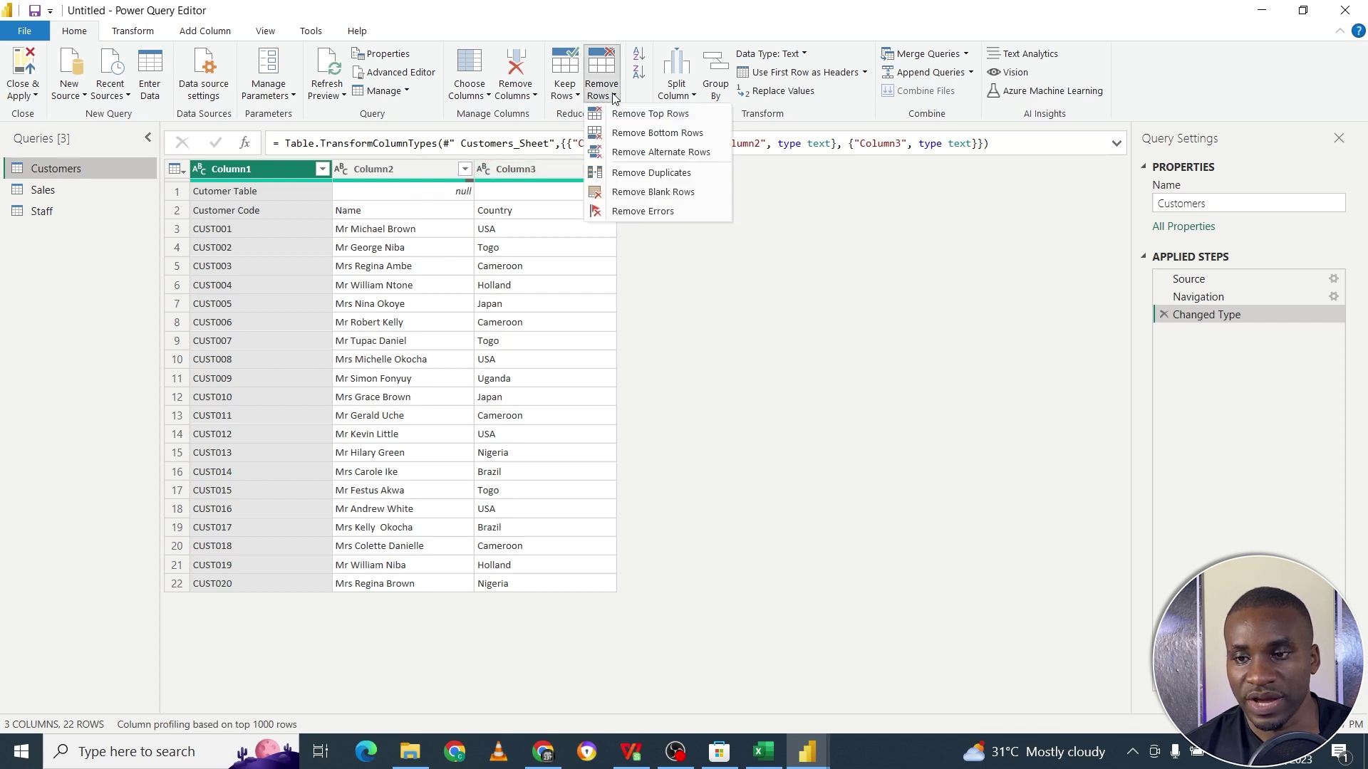
click(639, 117)
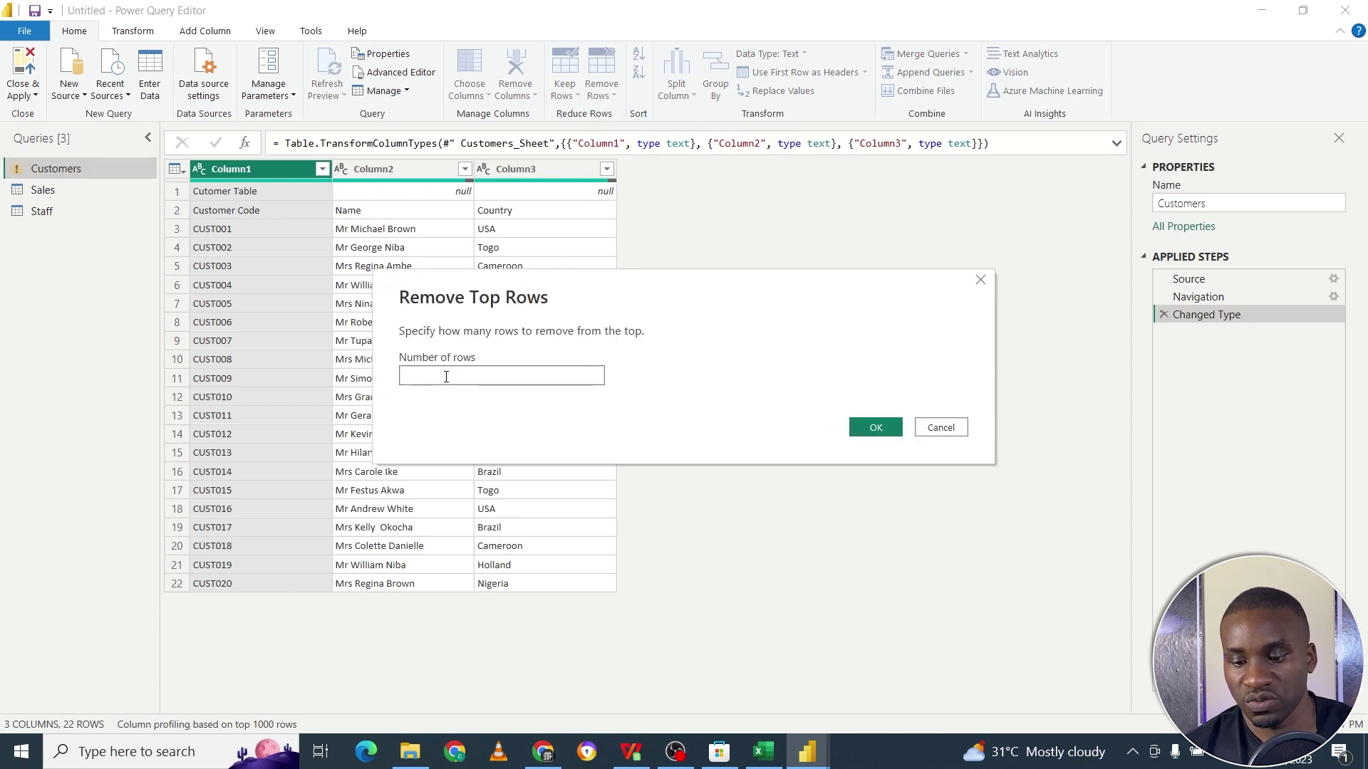
click(866, 430)
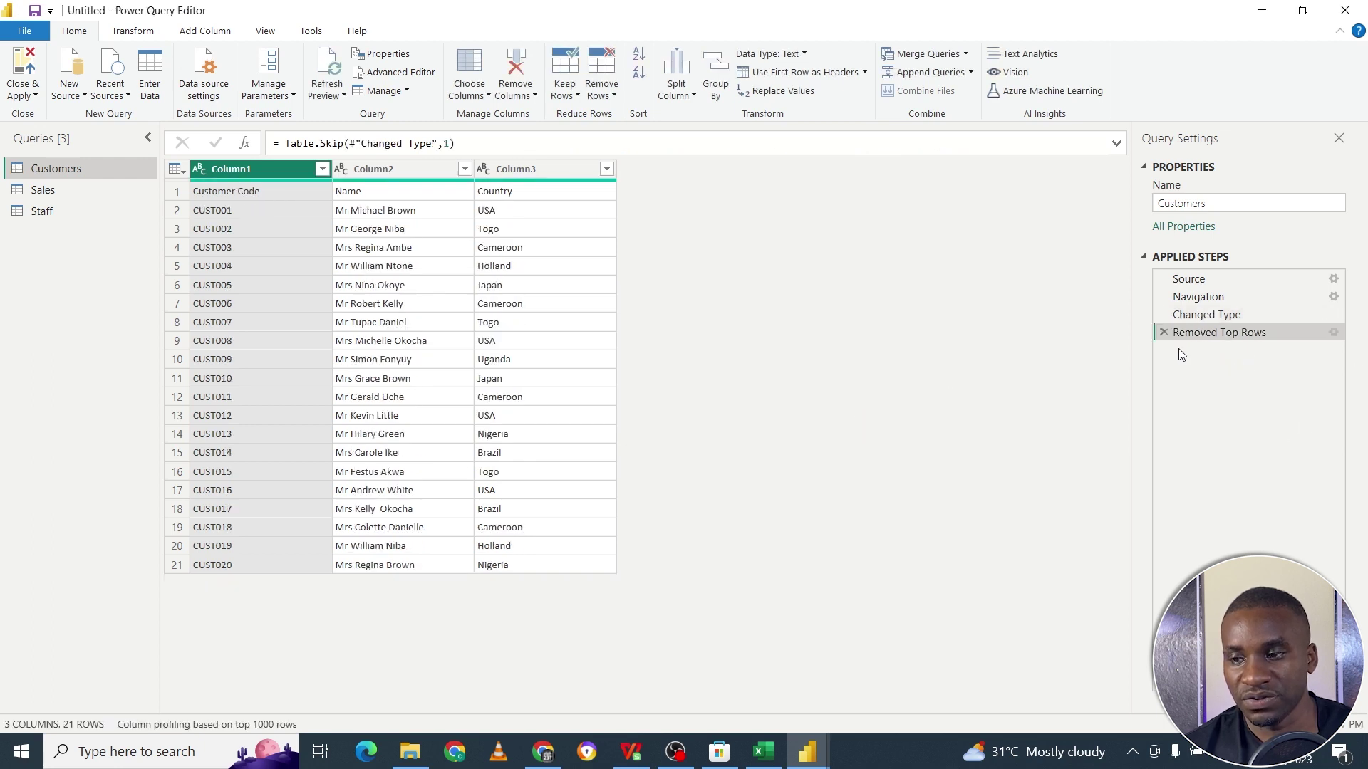
Delete and redo the Customers query's top-row removal with 1 row, and use the new first row as headers.
click(1164, 333)
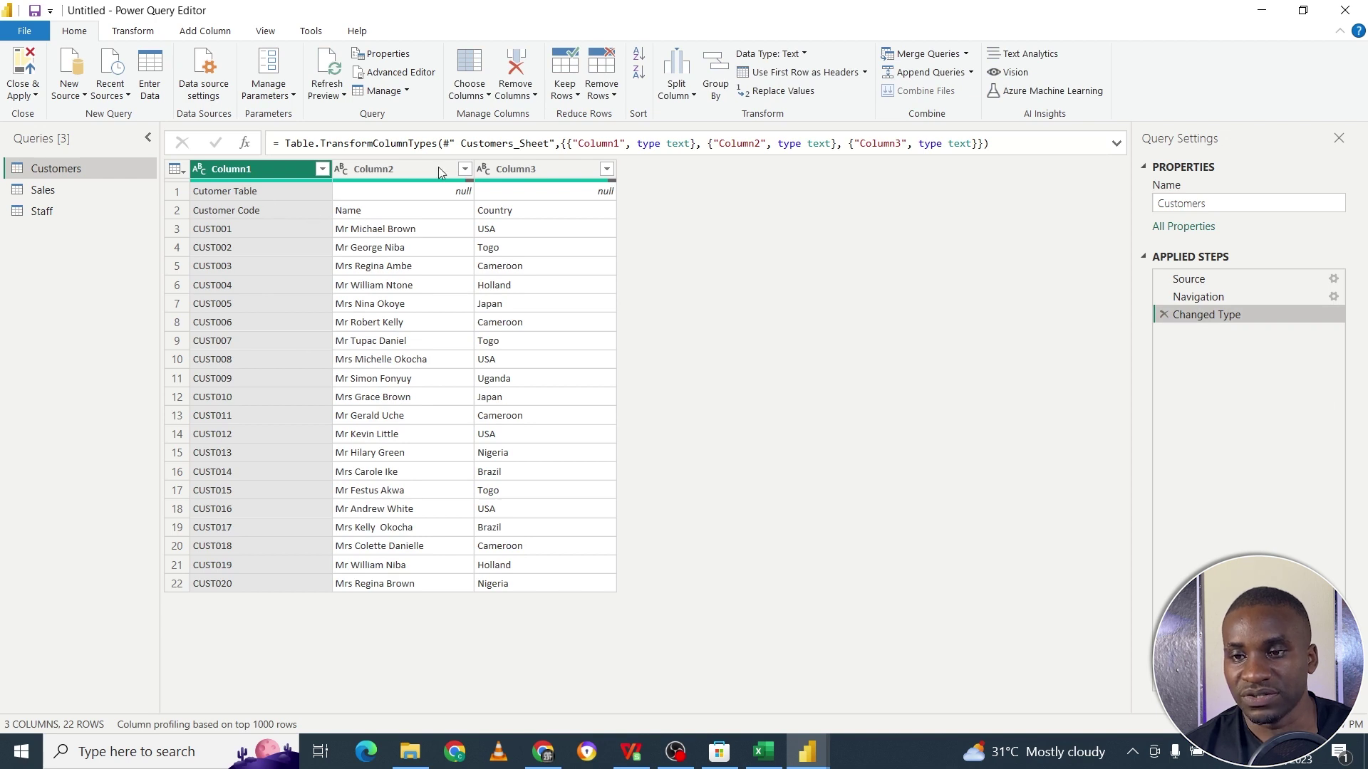
click(613, 97)
click(631, 117)
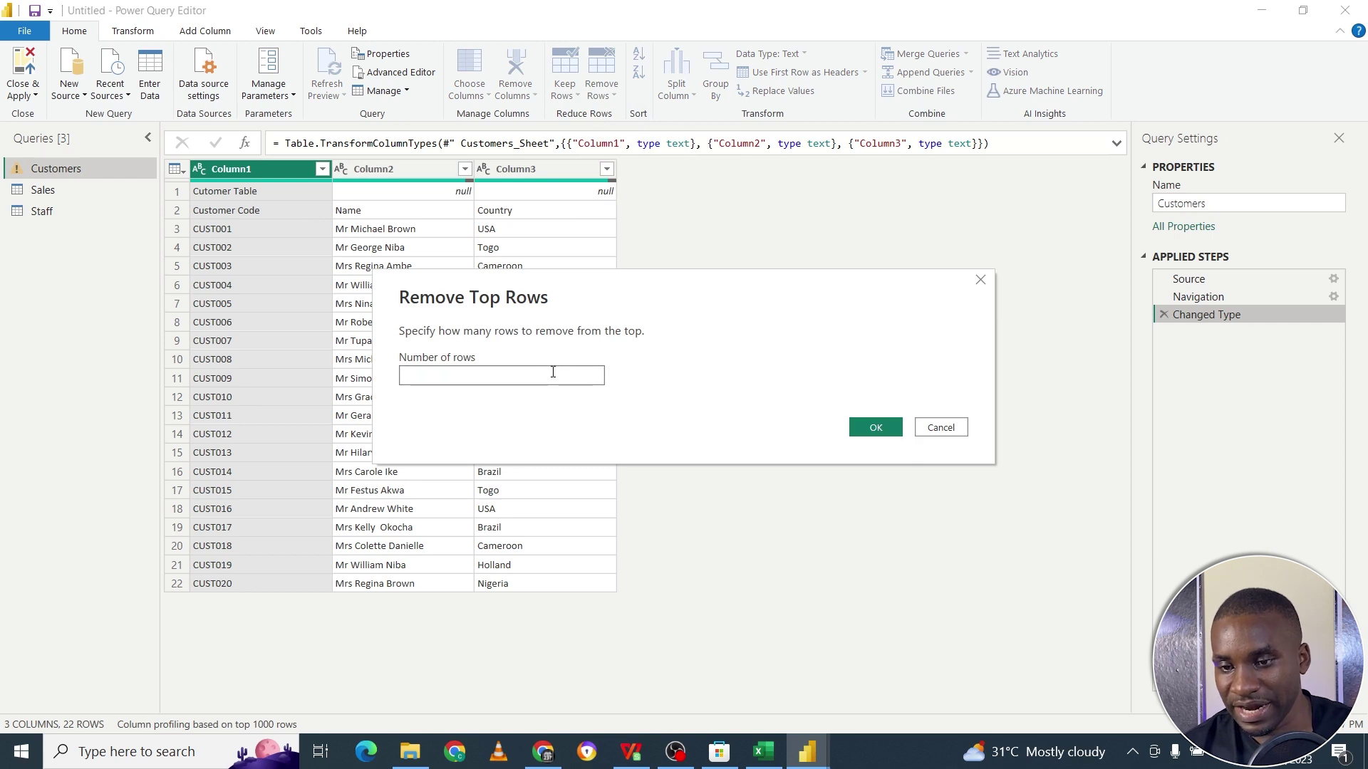
click(858, 428)
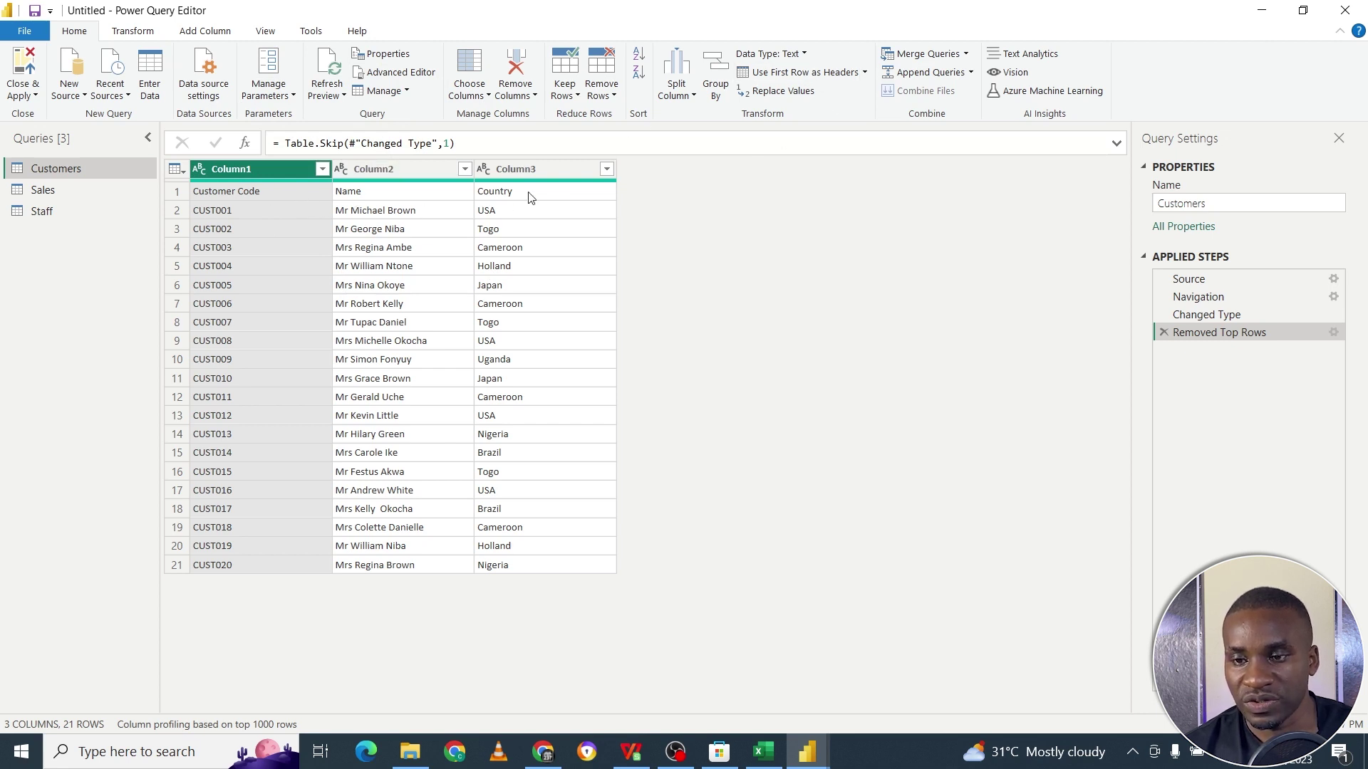
click(804, 75)
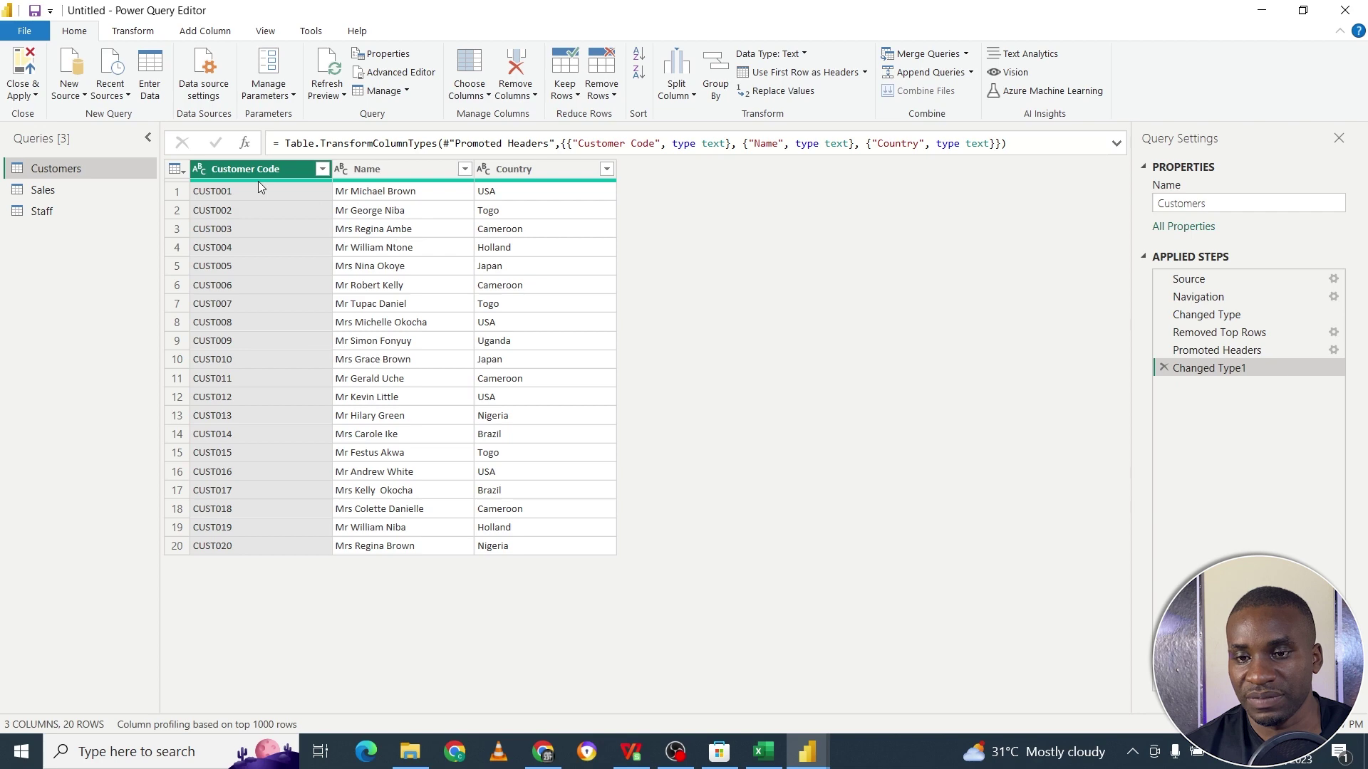
Inspect the Sales query's columns, compare the Staff query with the Staff sheet's title and headers in Excel, and return to the Power Query Editor.
click(100, 190)
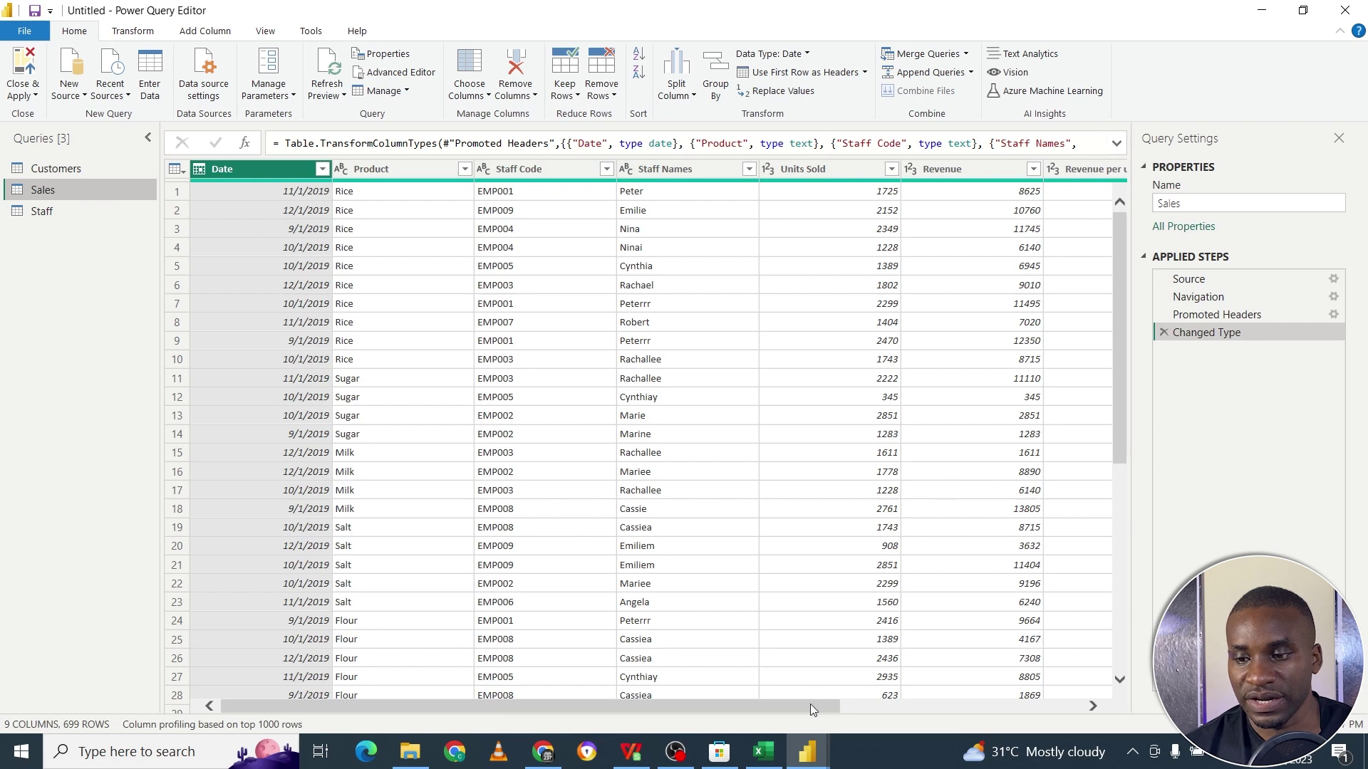
scroll(812, 706, right, 3)
scroll(812, 705, left, 3)
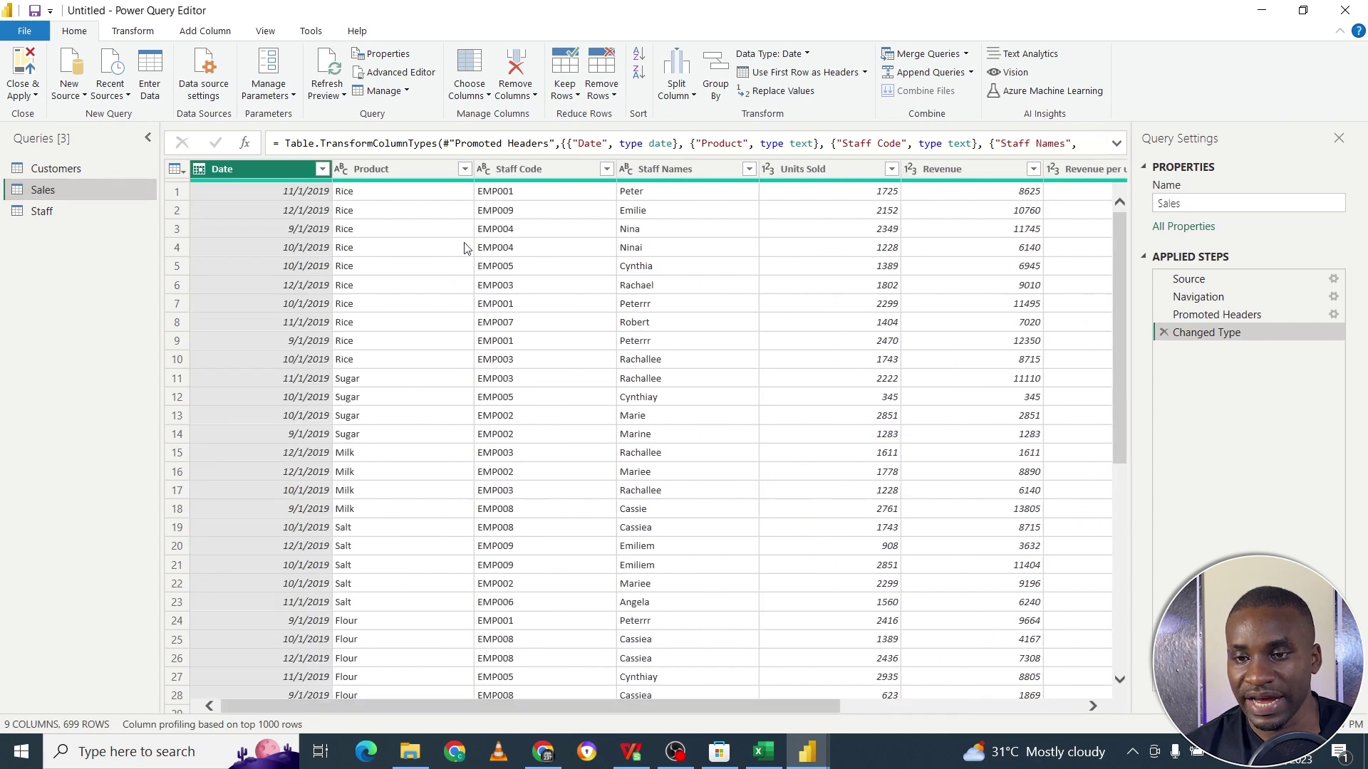
click(108, 216)
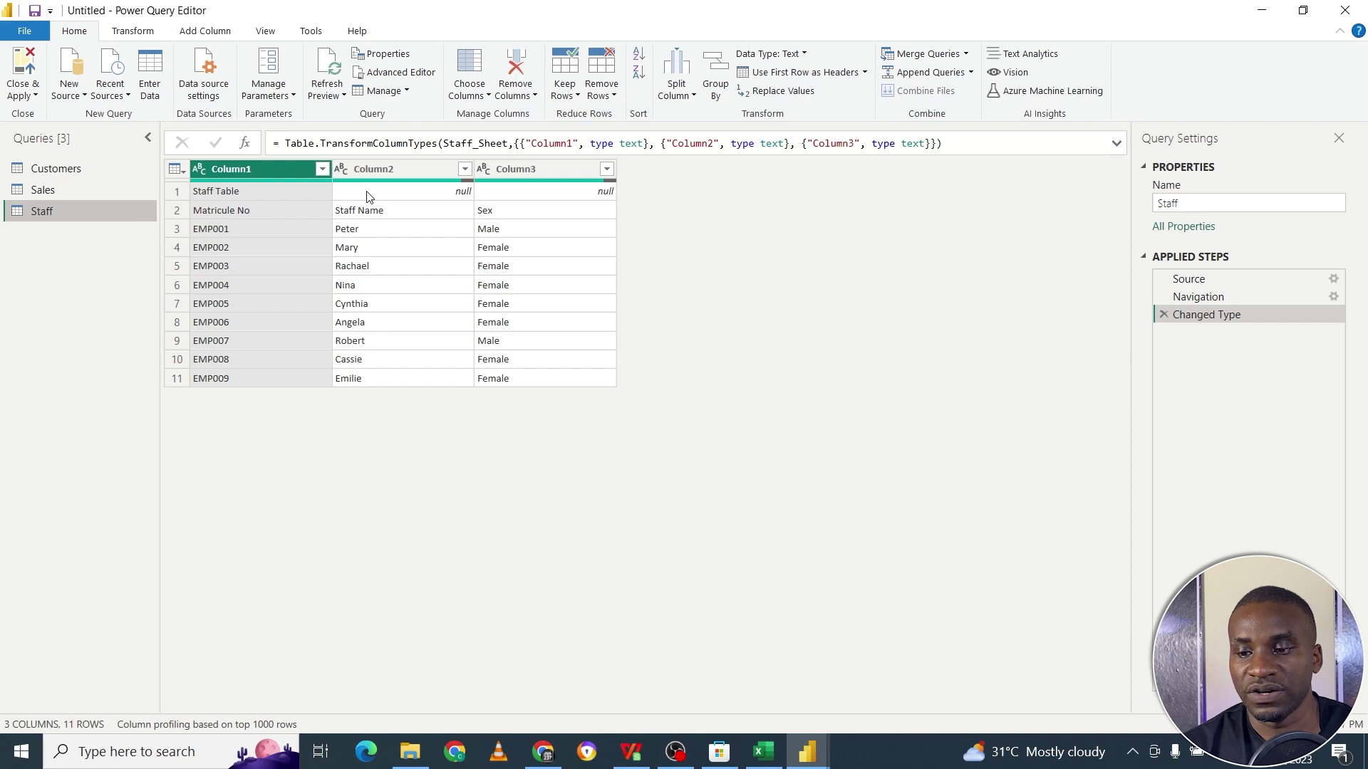
click(763, 752)
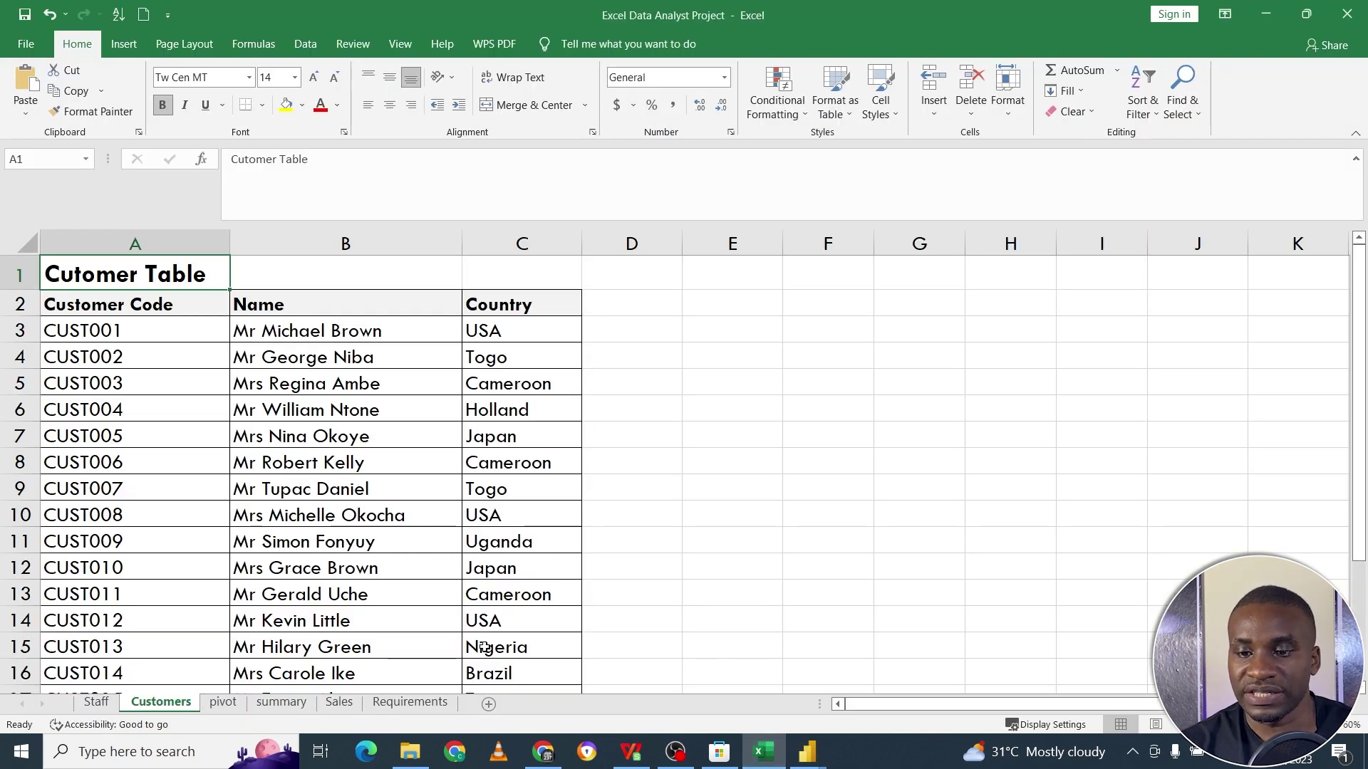
click(96, 702)
drag(104, 315, 460, 581)
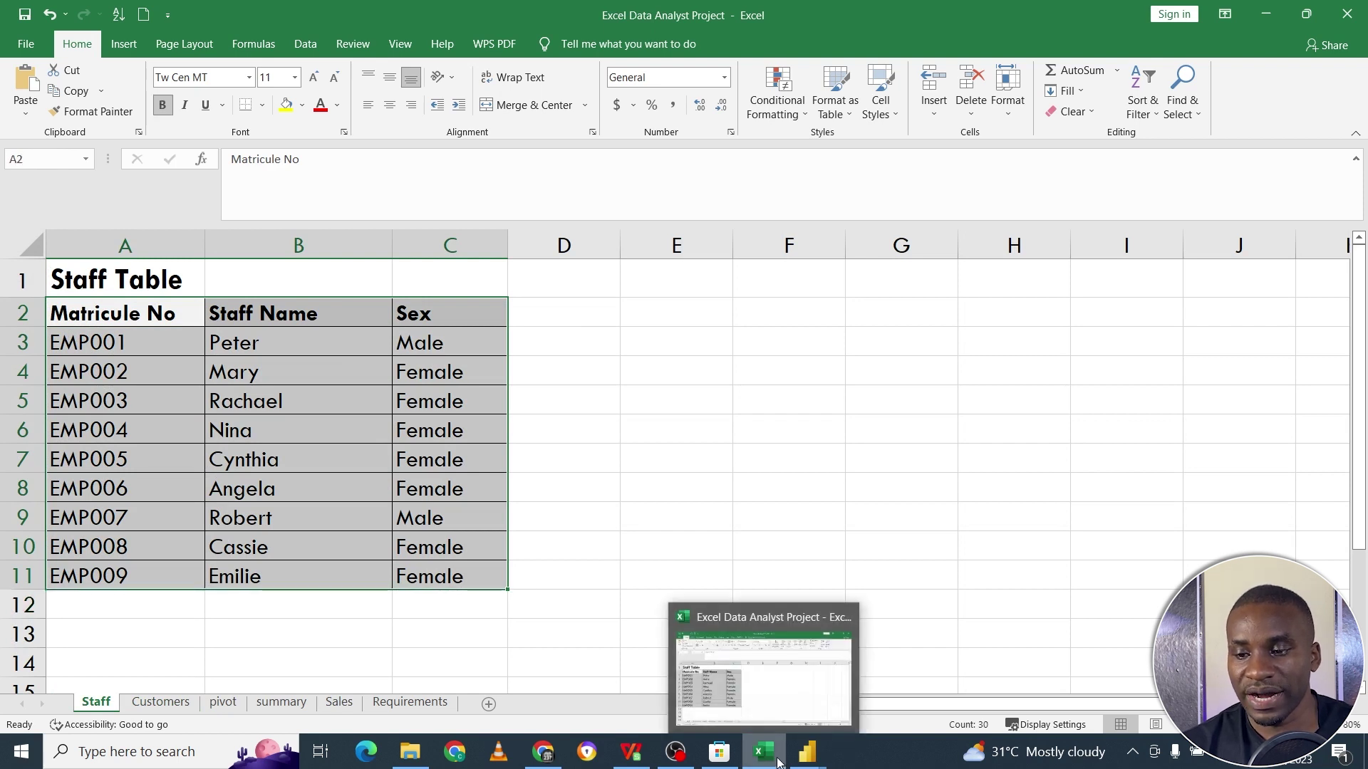
mouse_move(807, 751)
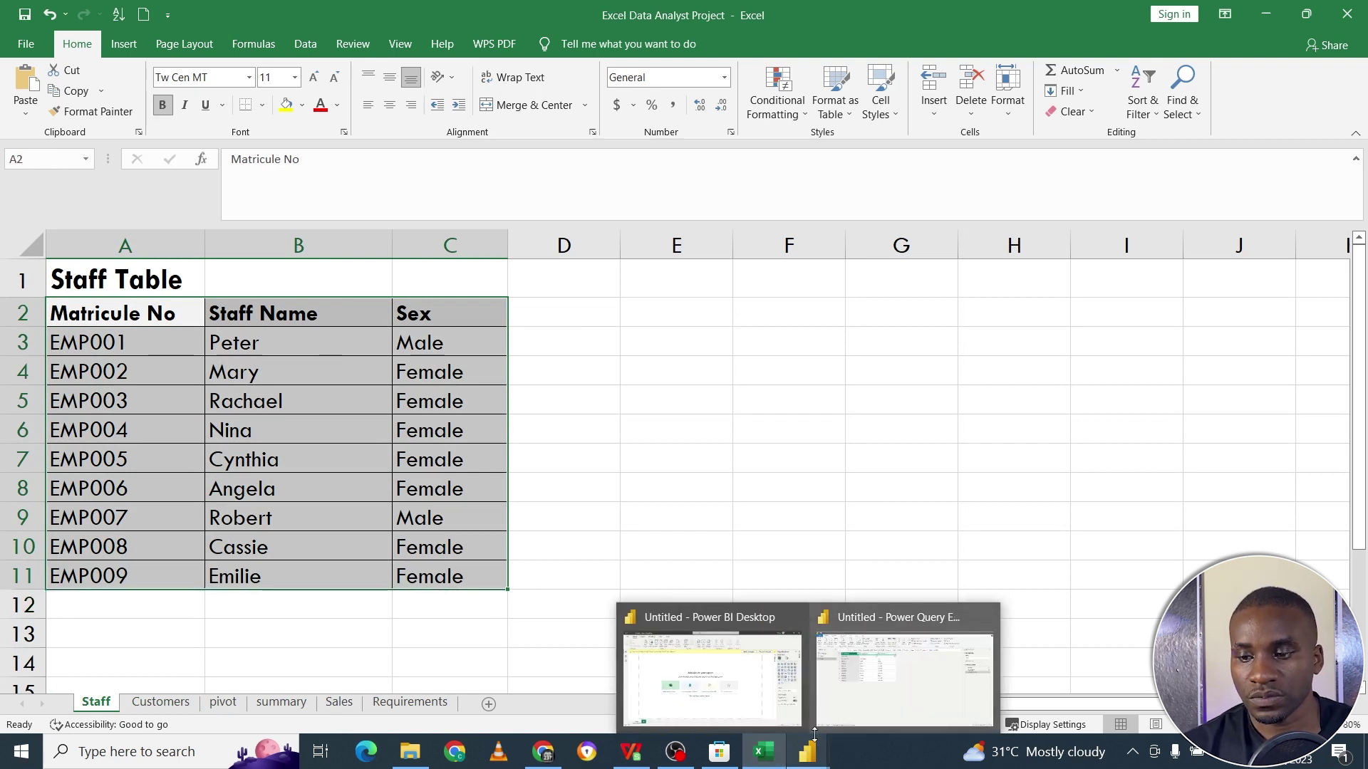
click(848, 691)
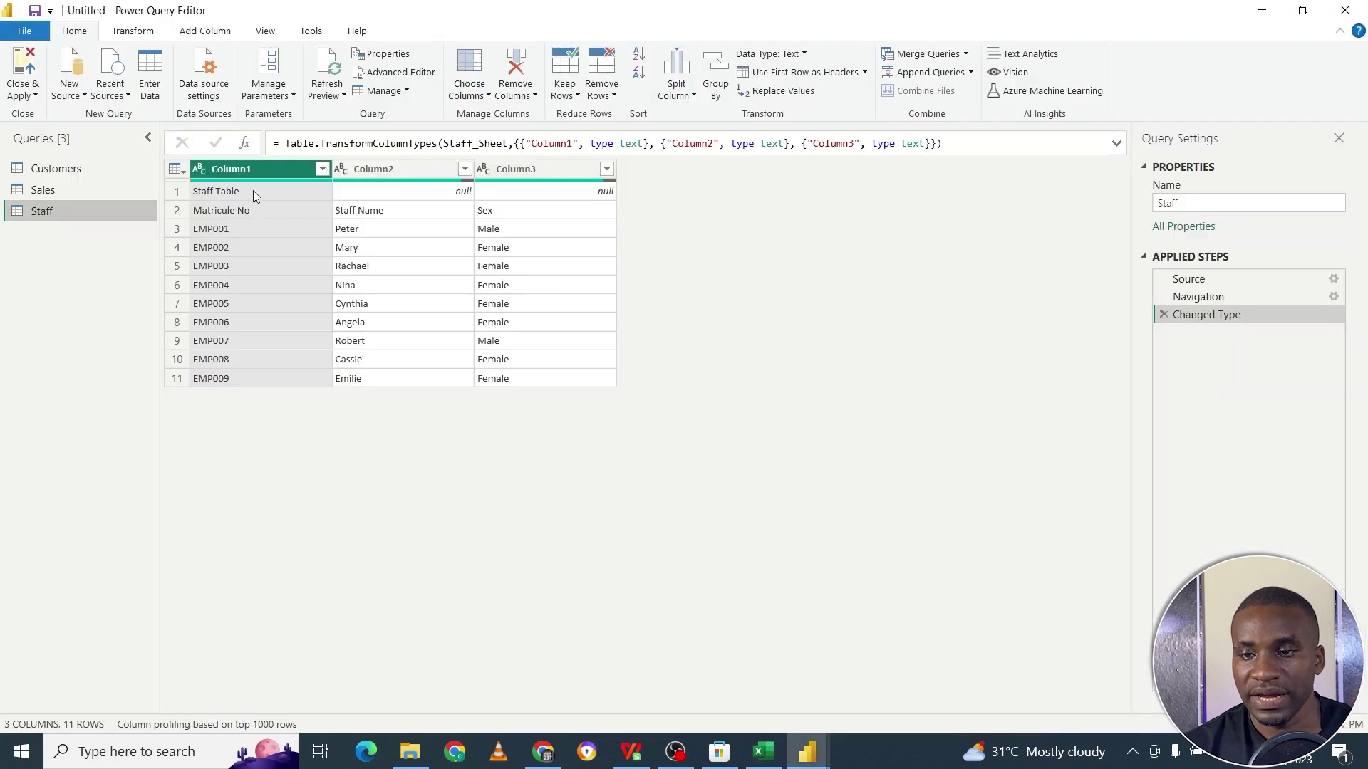
Remove the top 2 rows from the Staff query.
click(602, 89)
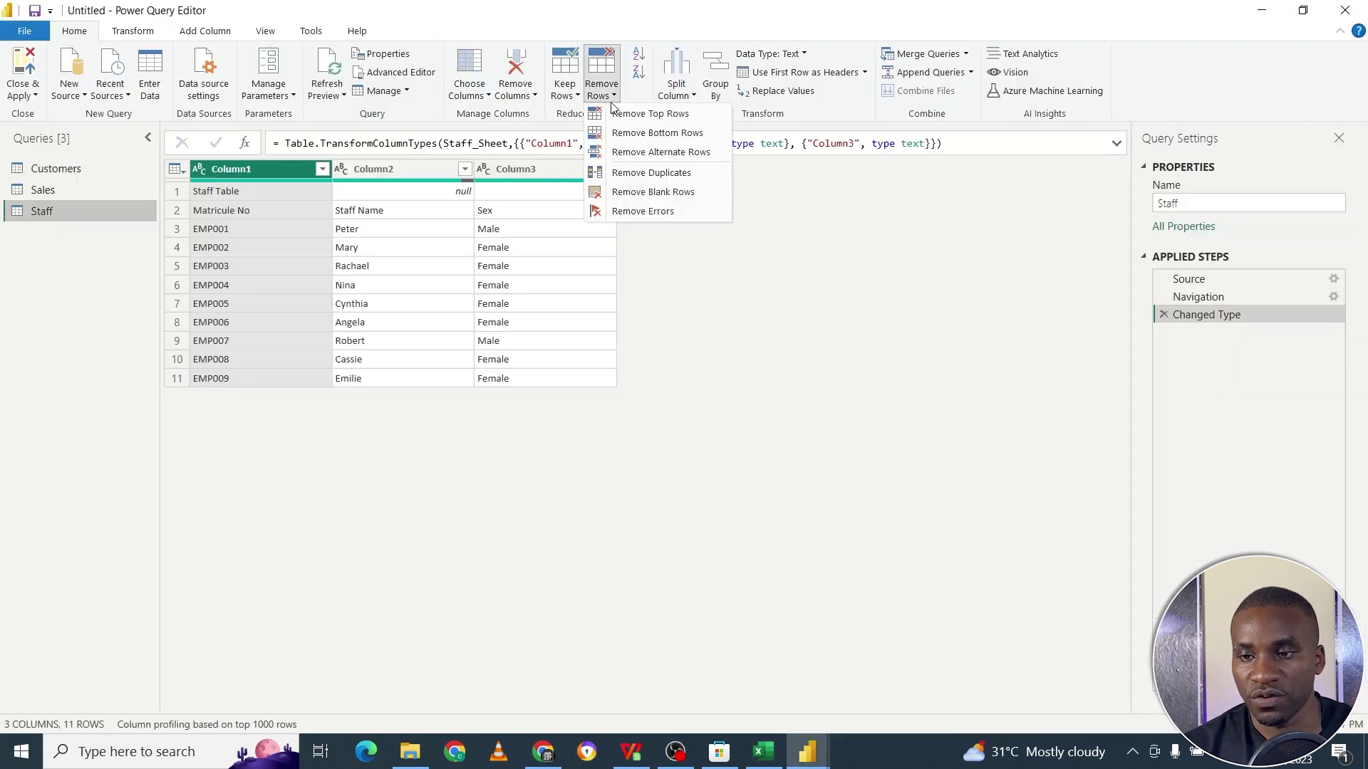
click(636, 116)
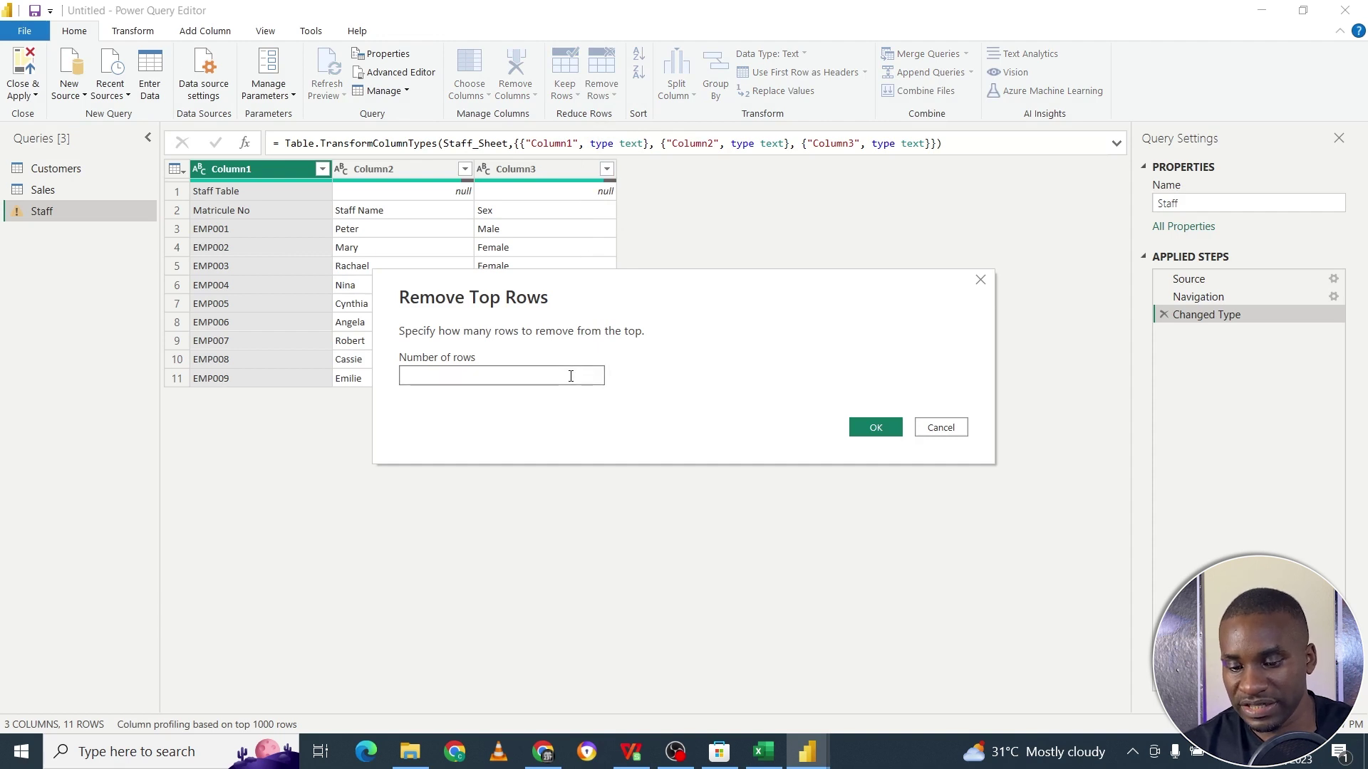
click(878, 429)
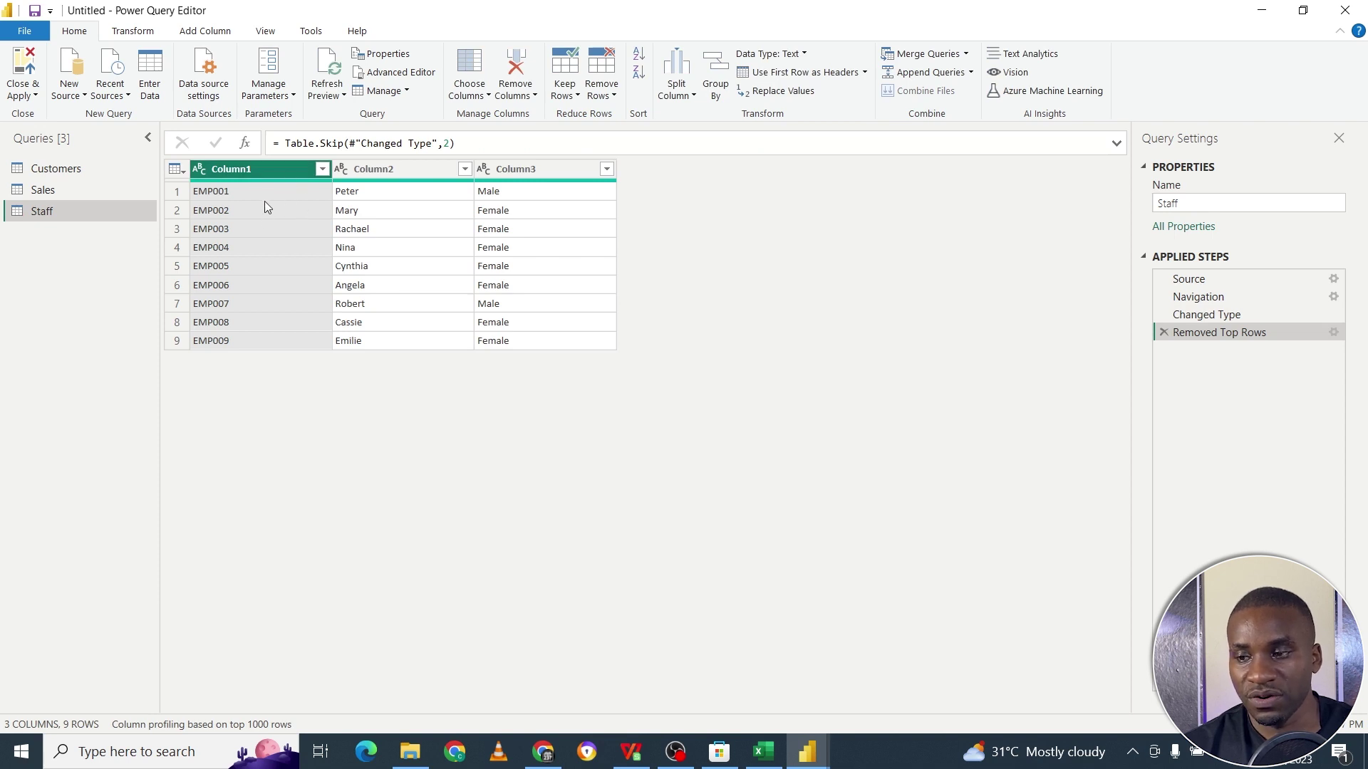
Change the Staff query's Removed Top Rows step to 1 row and use the first row as headers.
double_click(1226, 338)
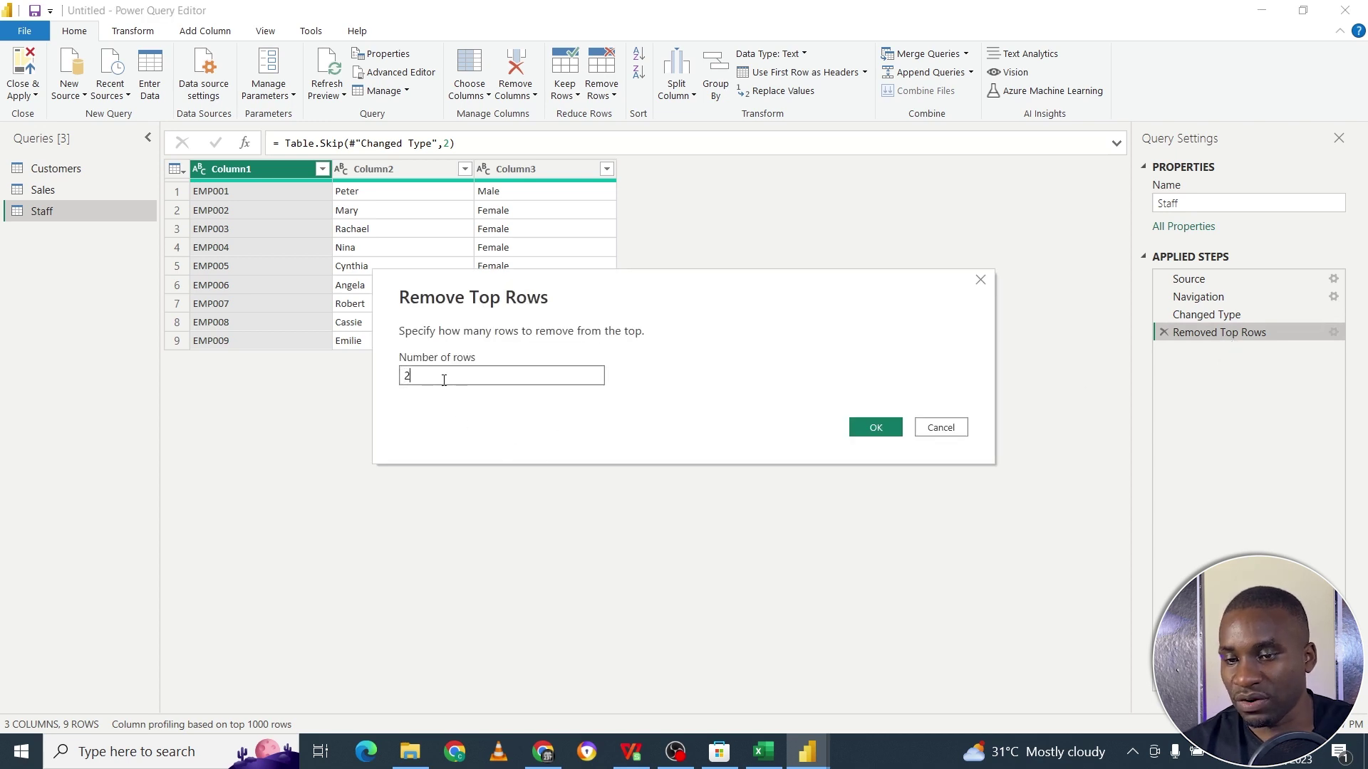
text(1)
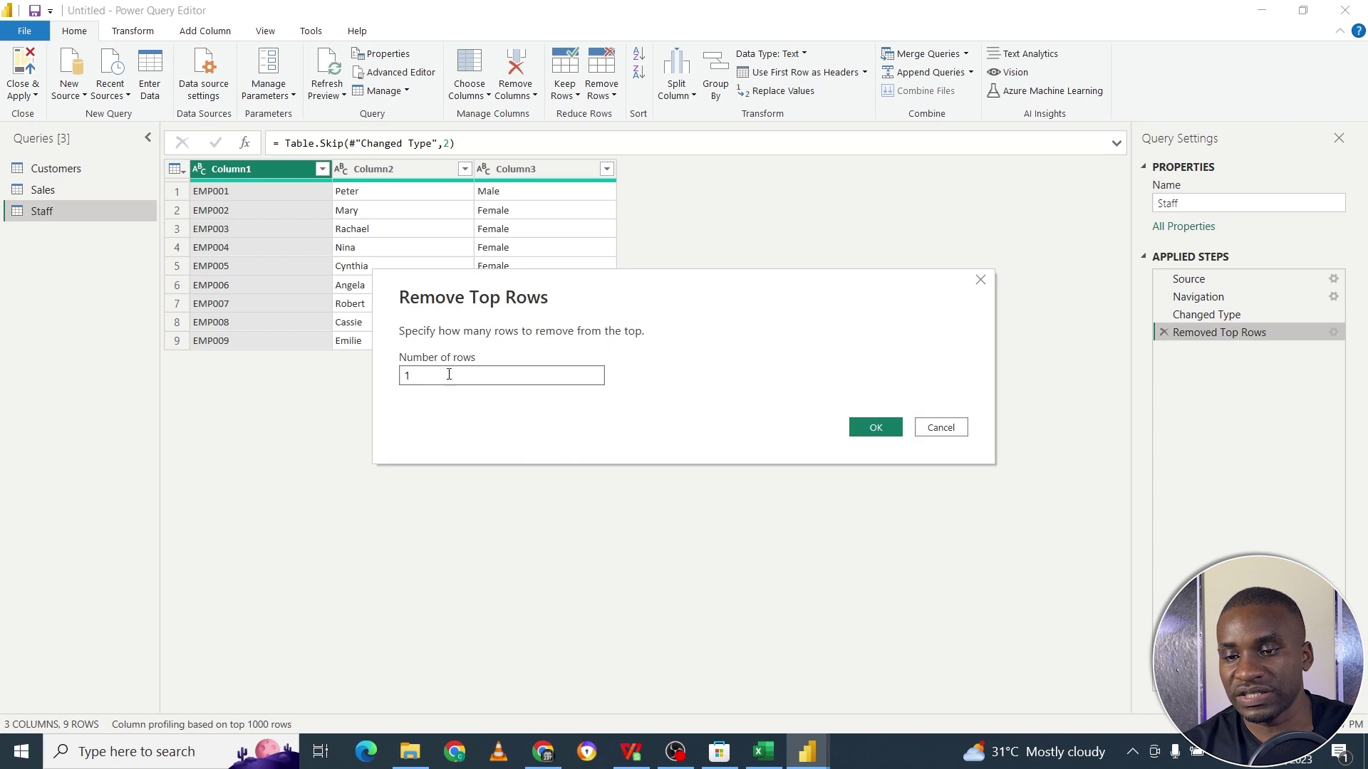
click(874, 427)
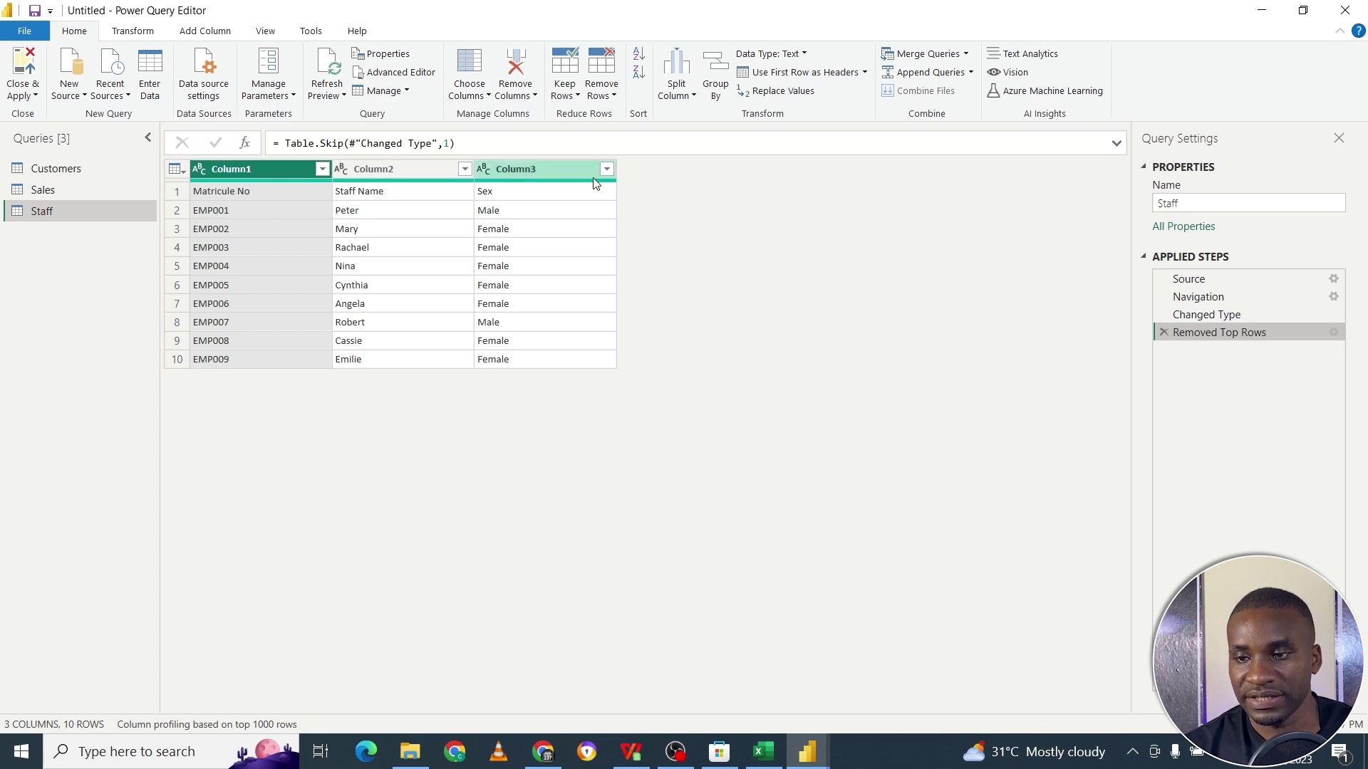
click(816, 74)
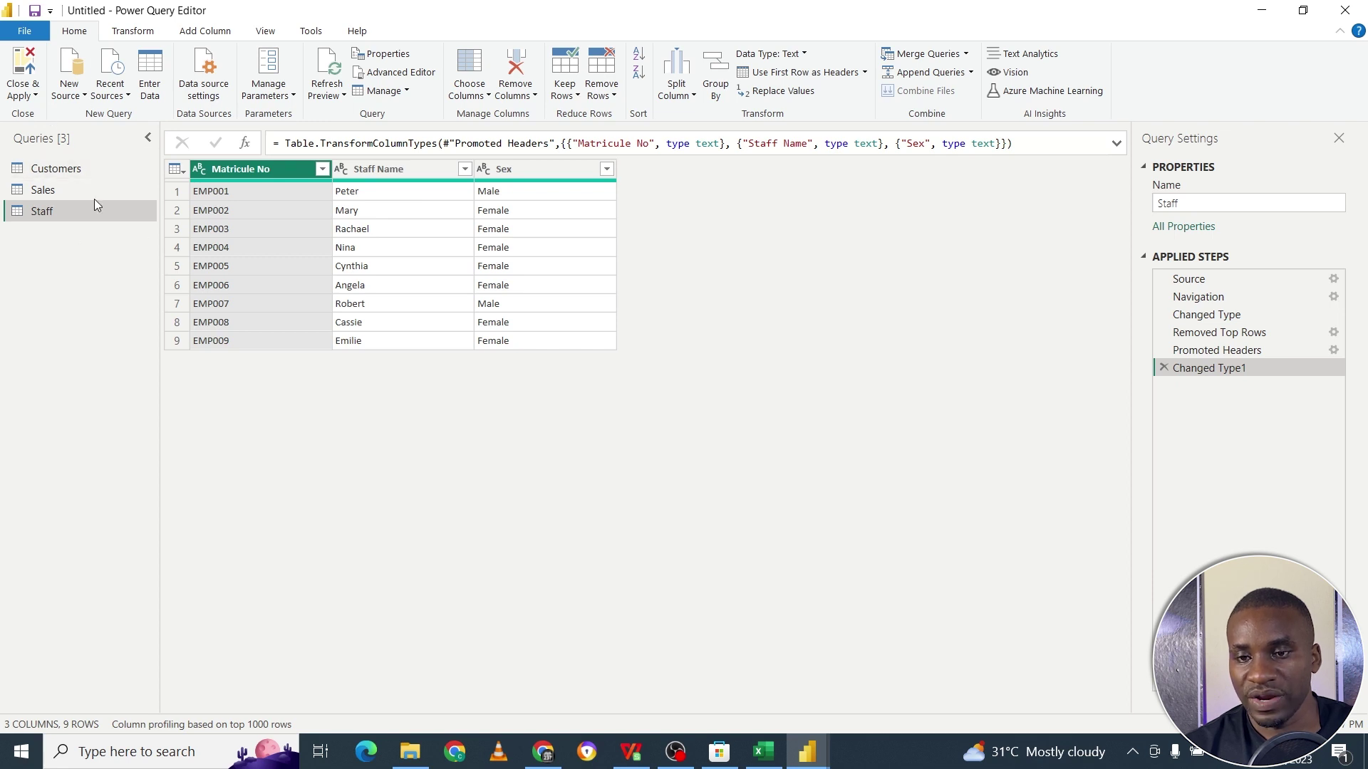
Review the cleaned Customers query and look through the available new data sources and Merge Queries options.
click(57, 170)
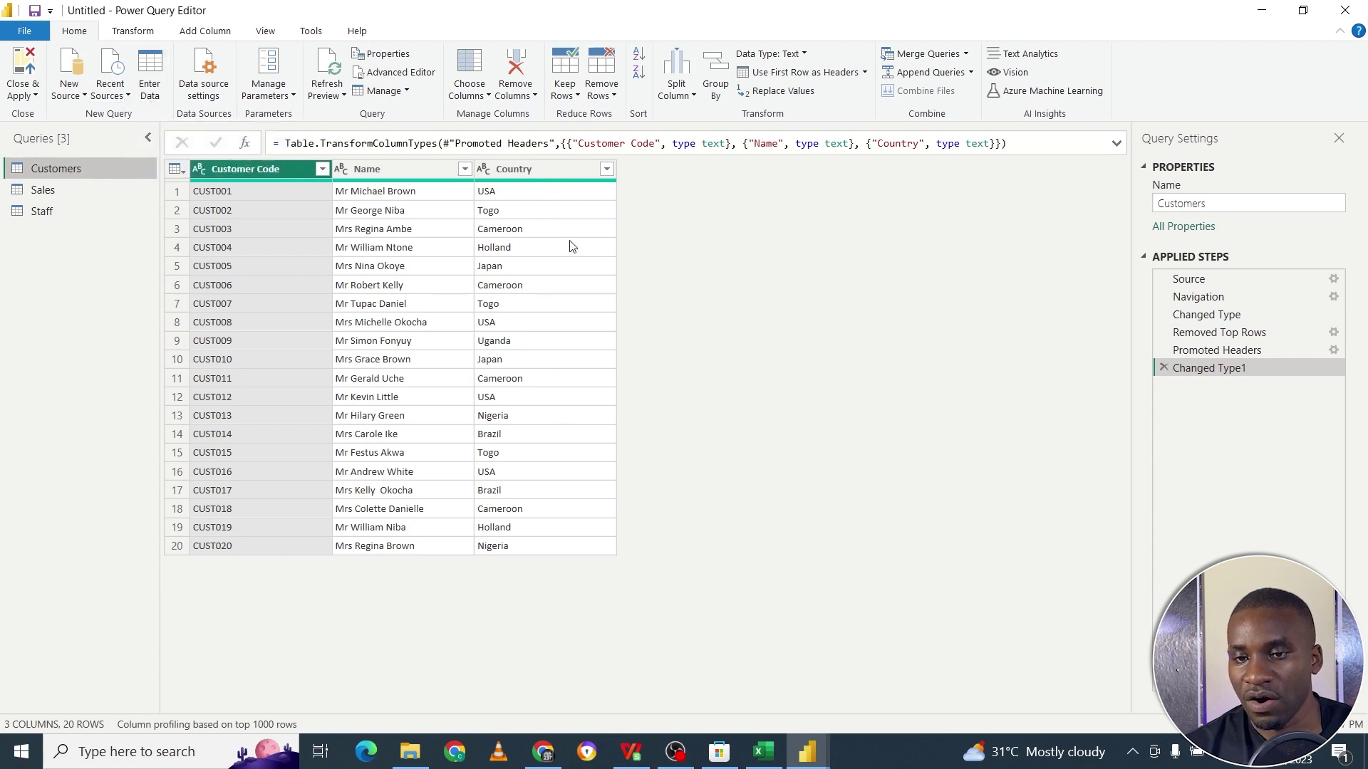
click(84, 96)
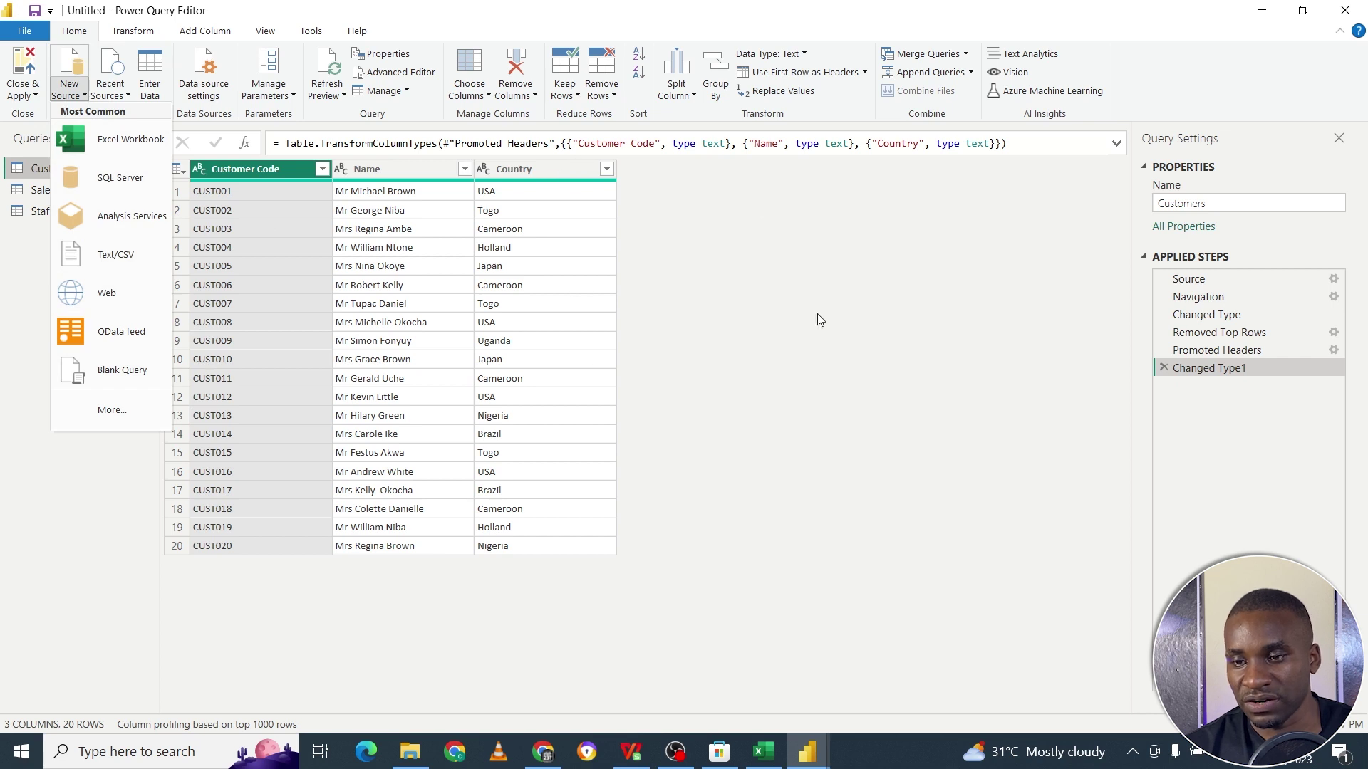
click(886, 305)
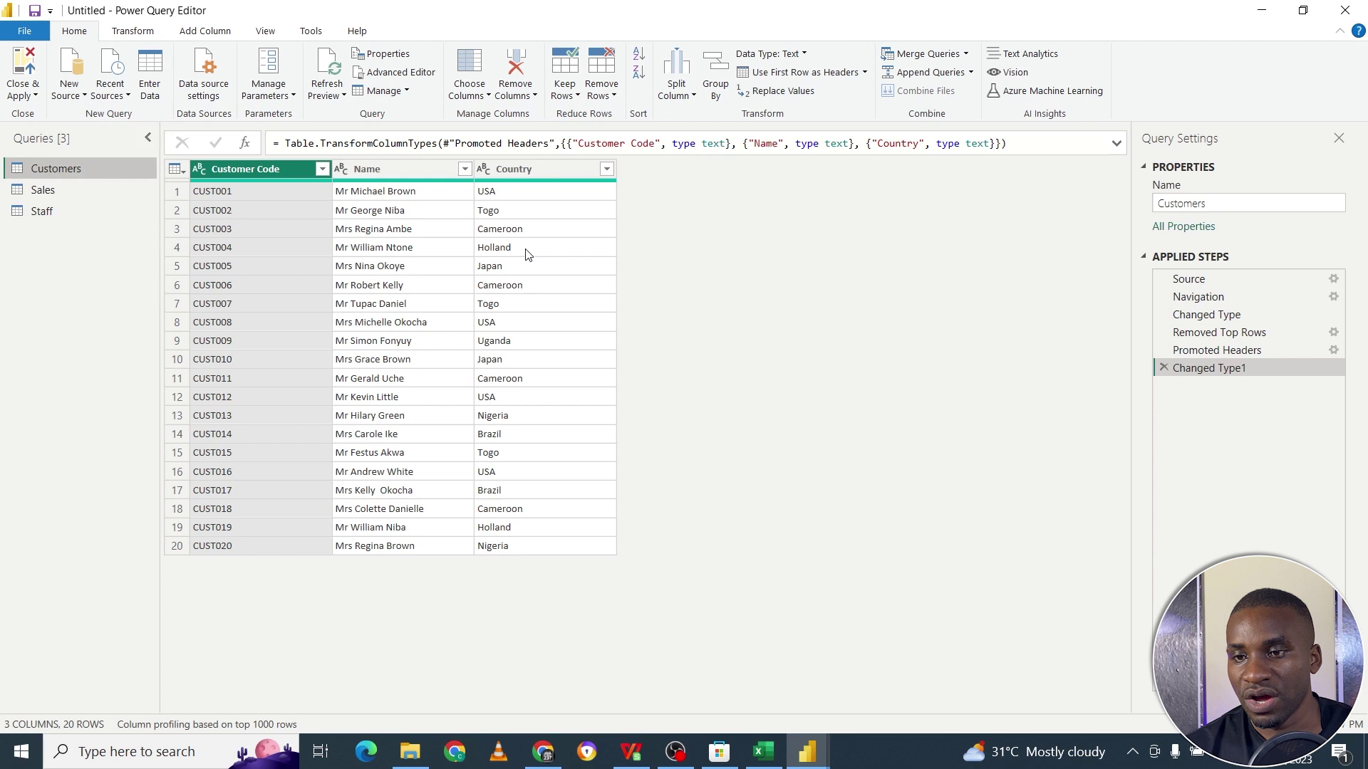
click(965, 54)
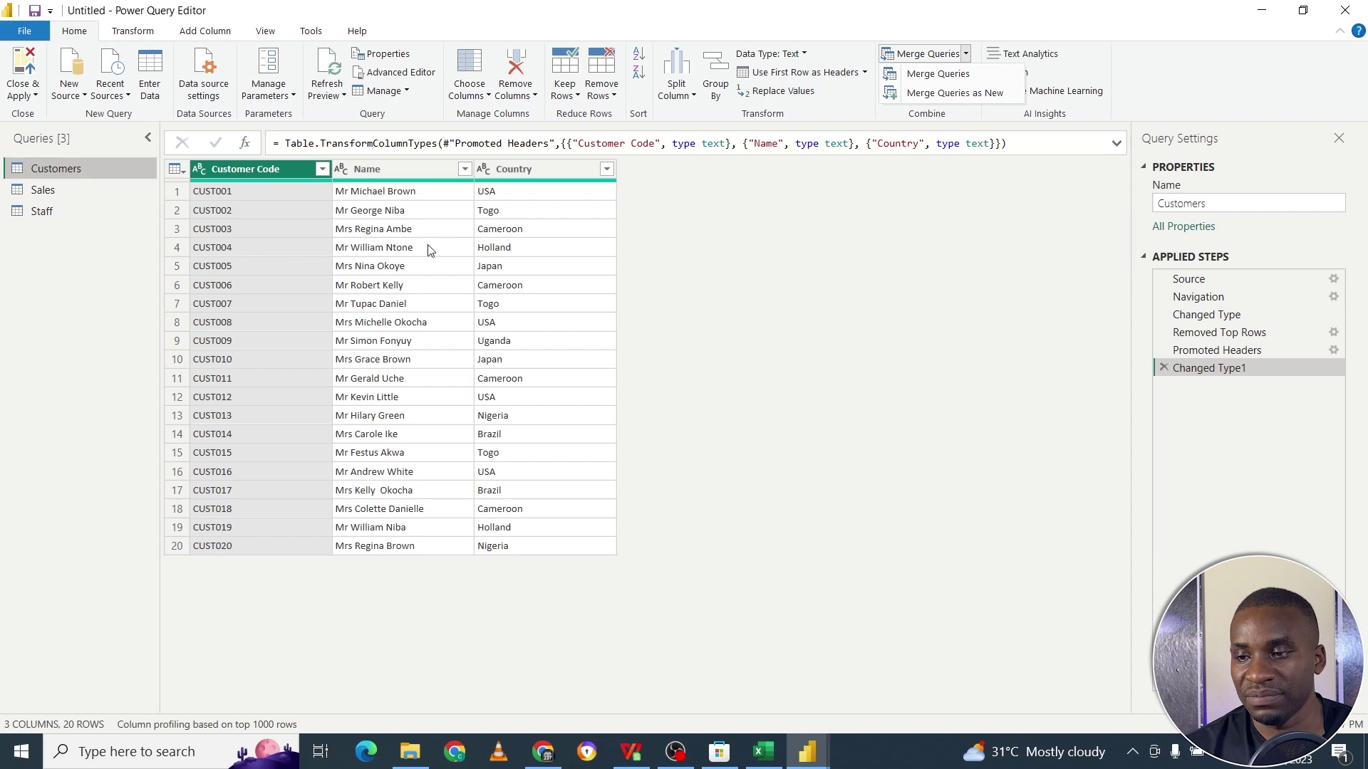
Compare the columns and first rows of the Sales, Customers and Staff queries.
click(79, 192)
click(104, 190)
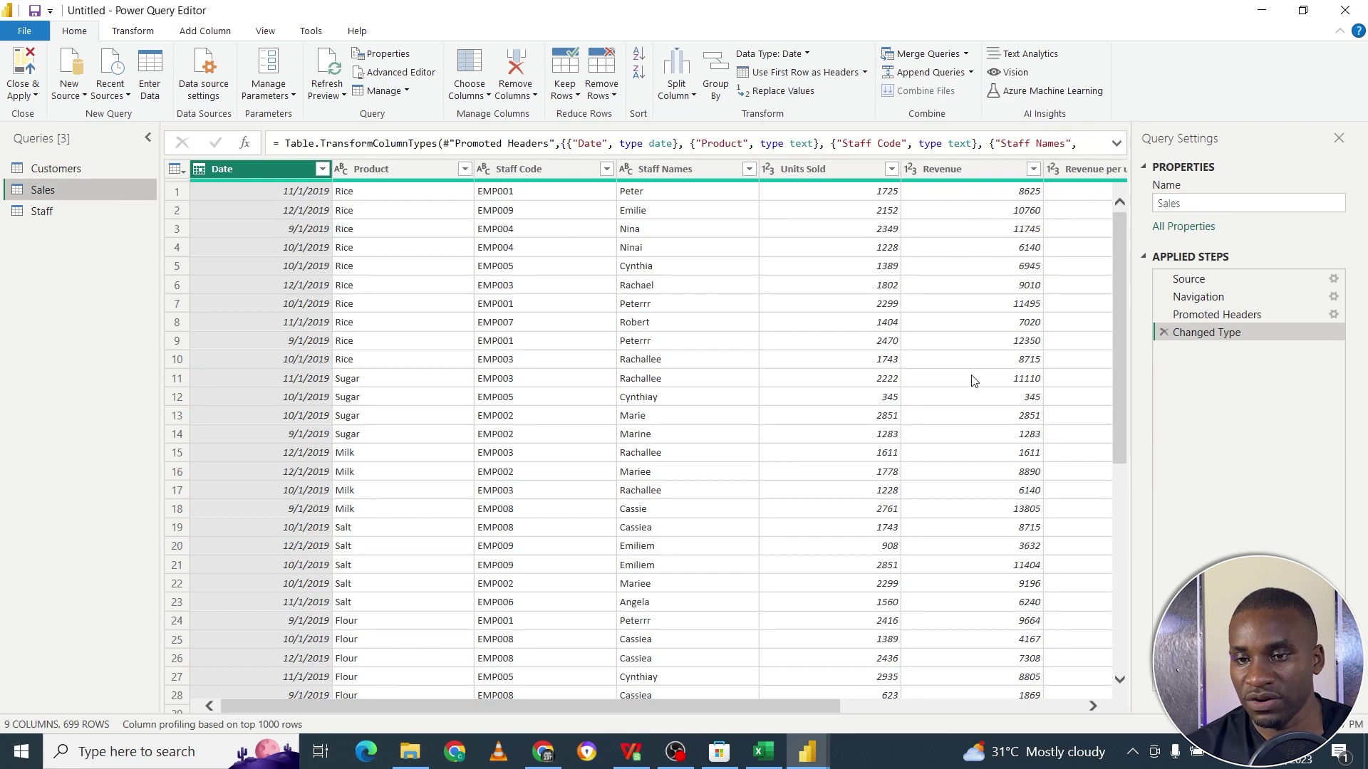
click(29, 169)
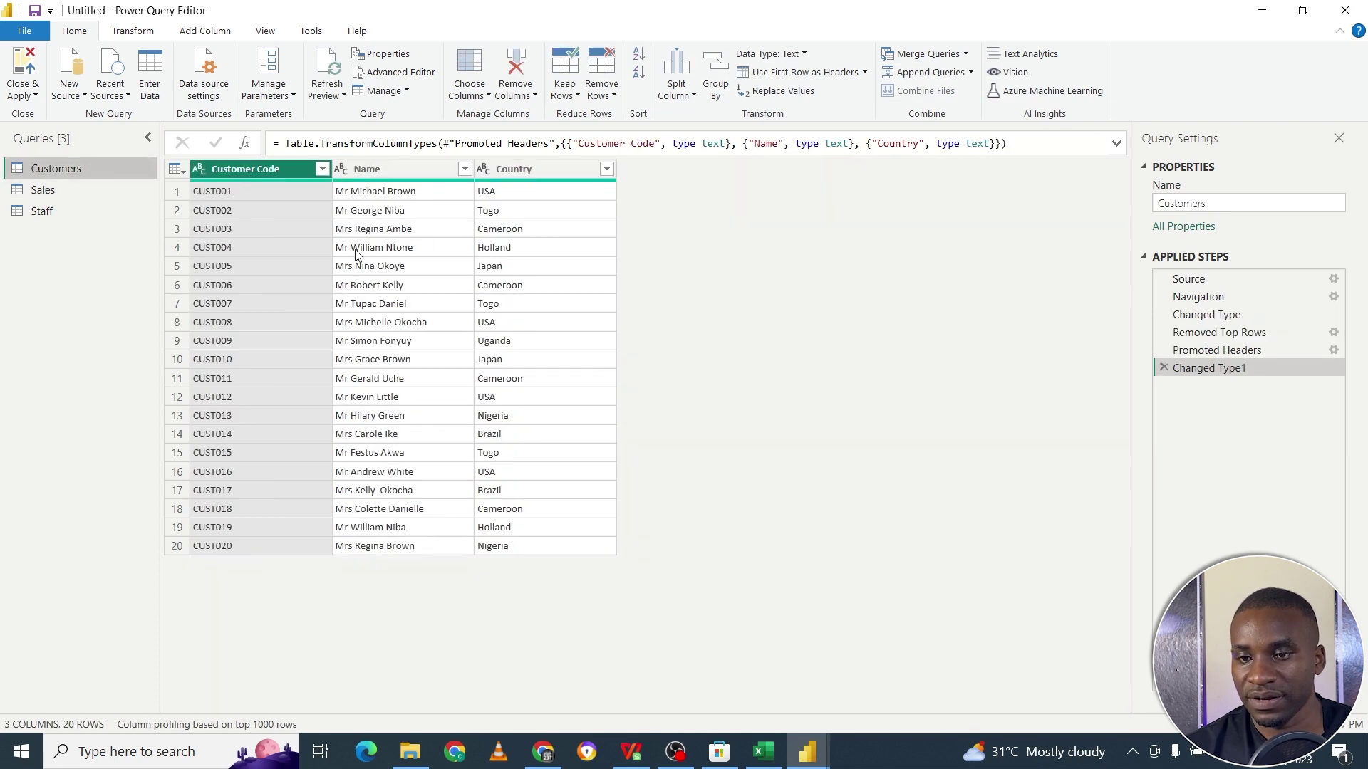
click(78, 208)
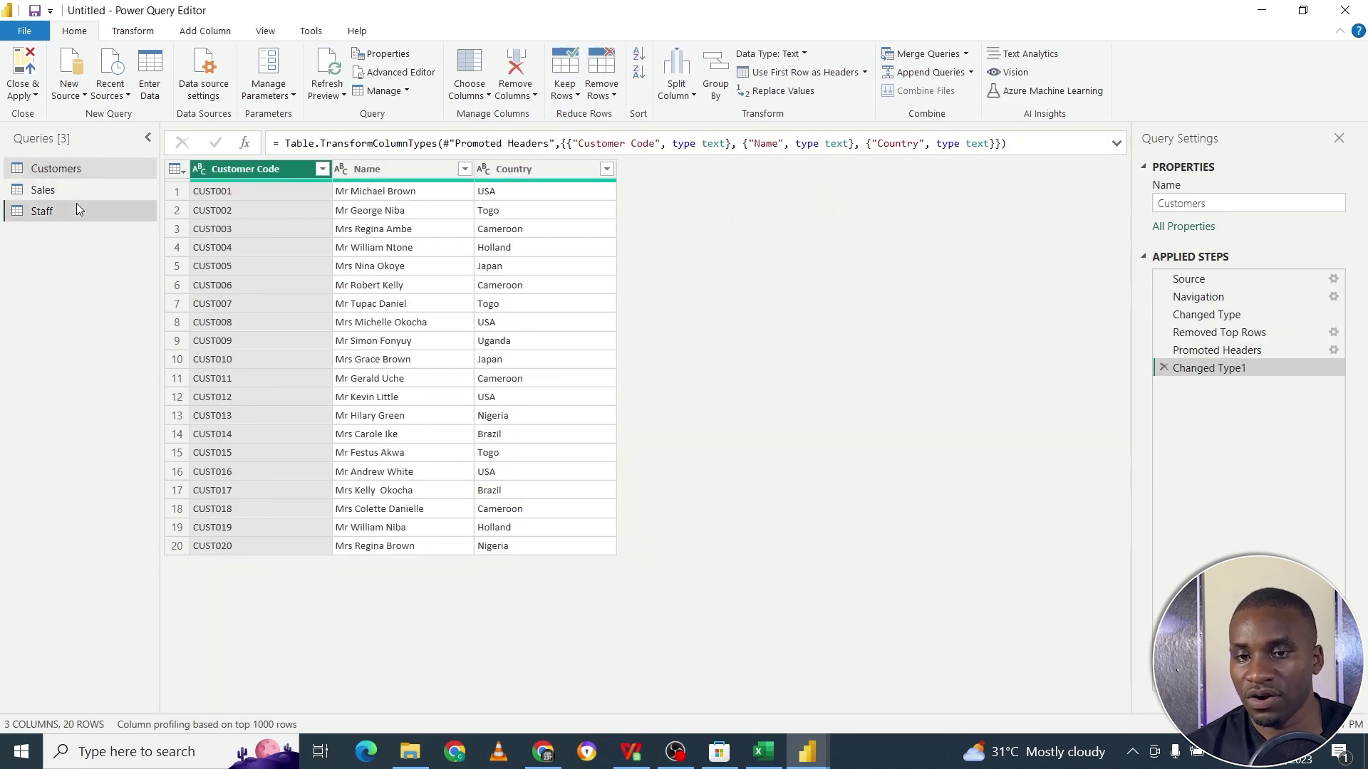
click(71, 191)
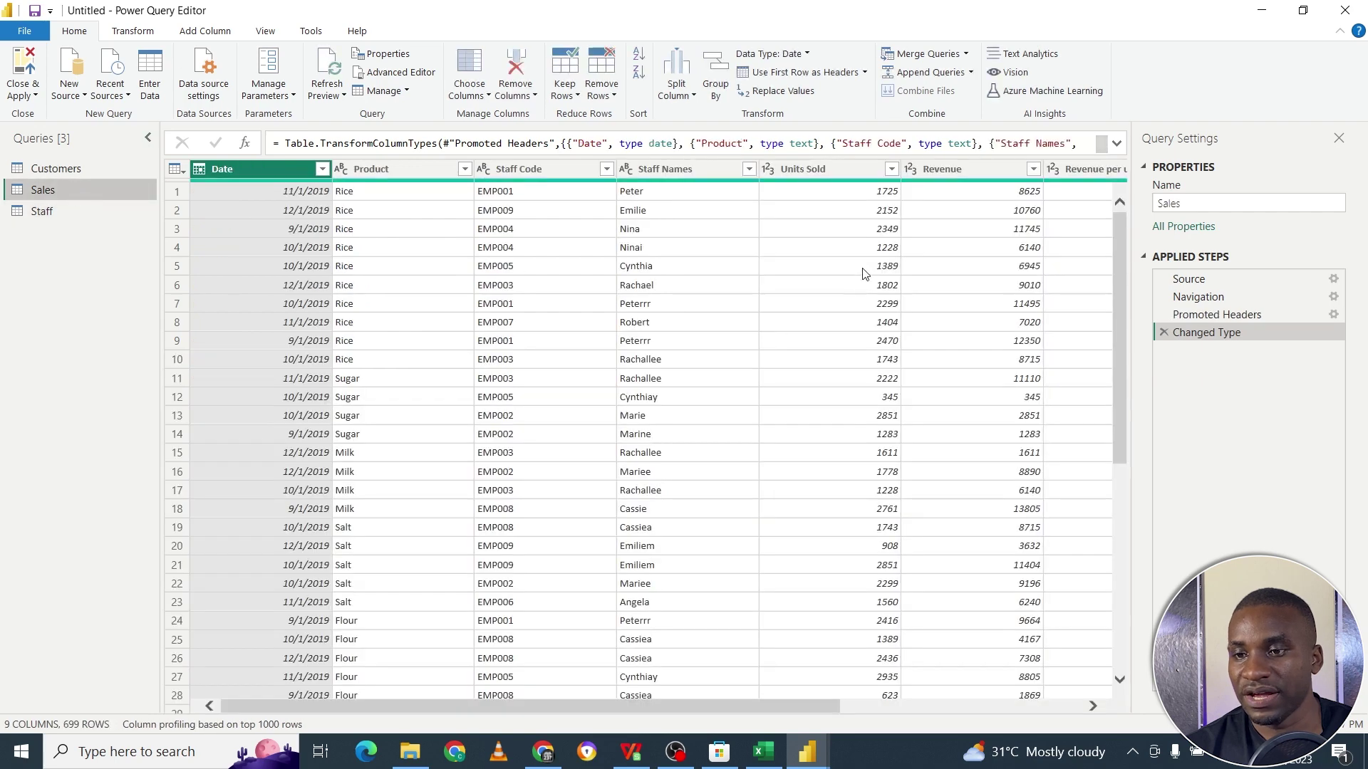
click(132, 211)
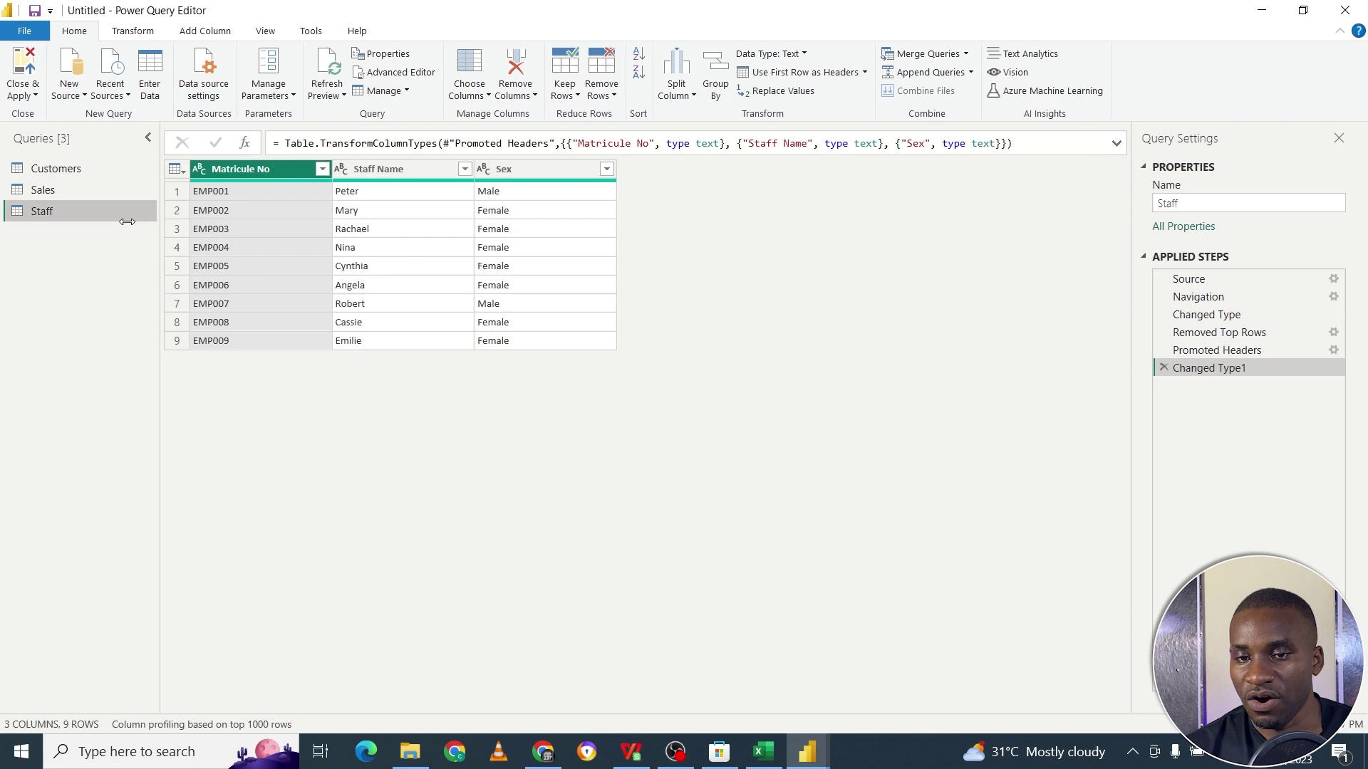
click(66, 191)
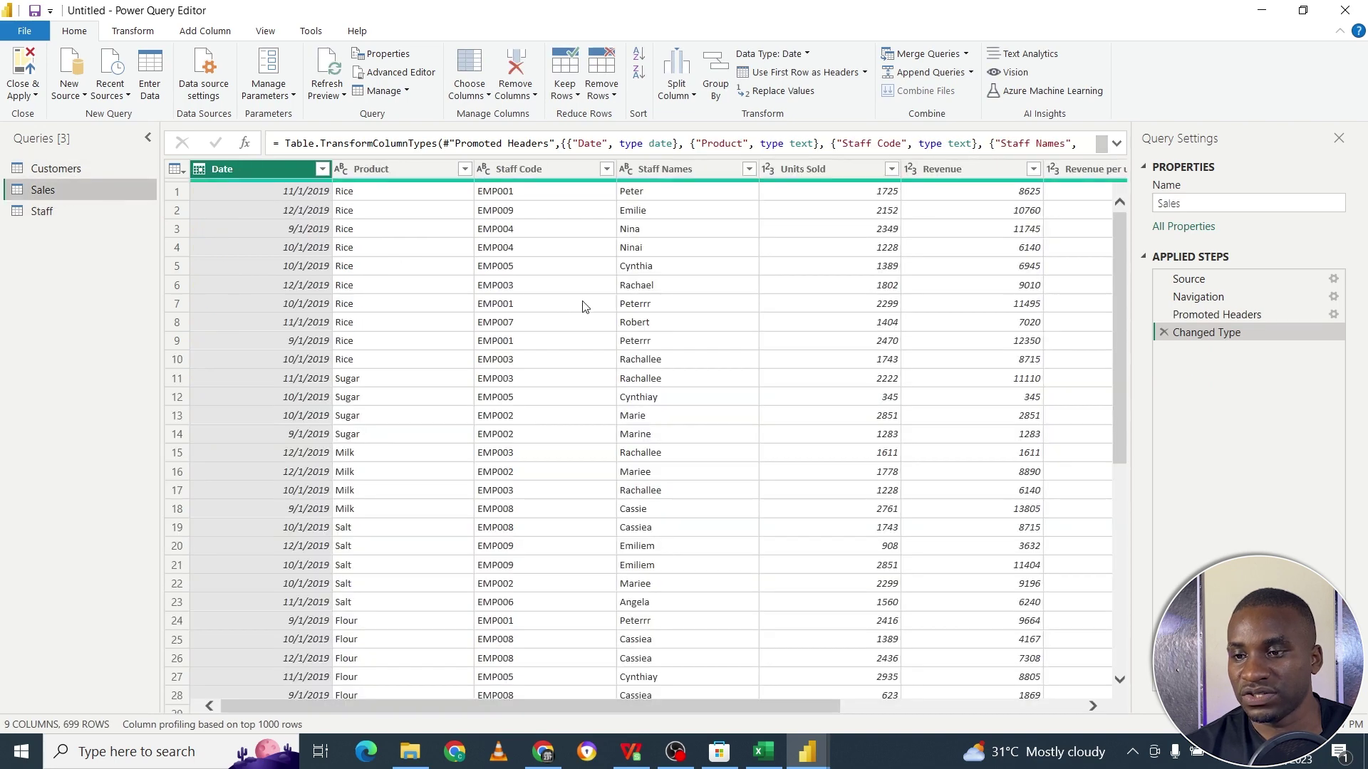
click(72, 174)
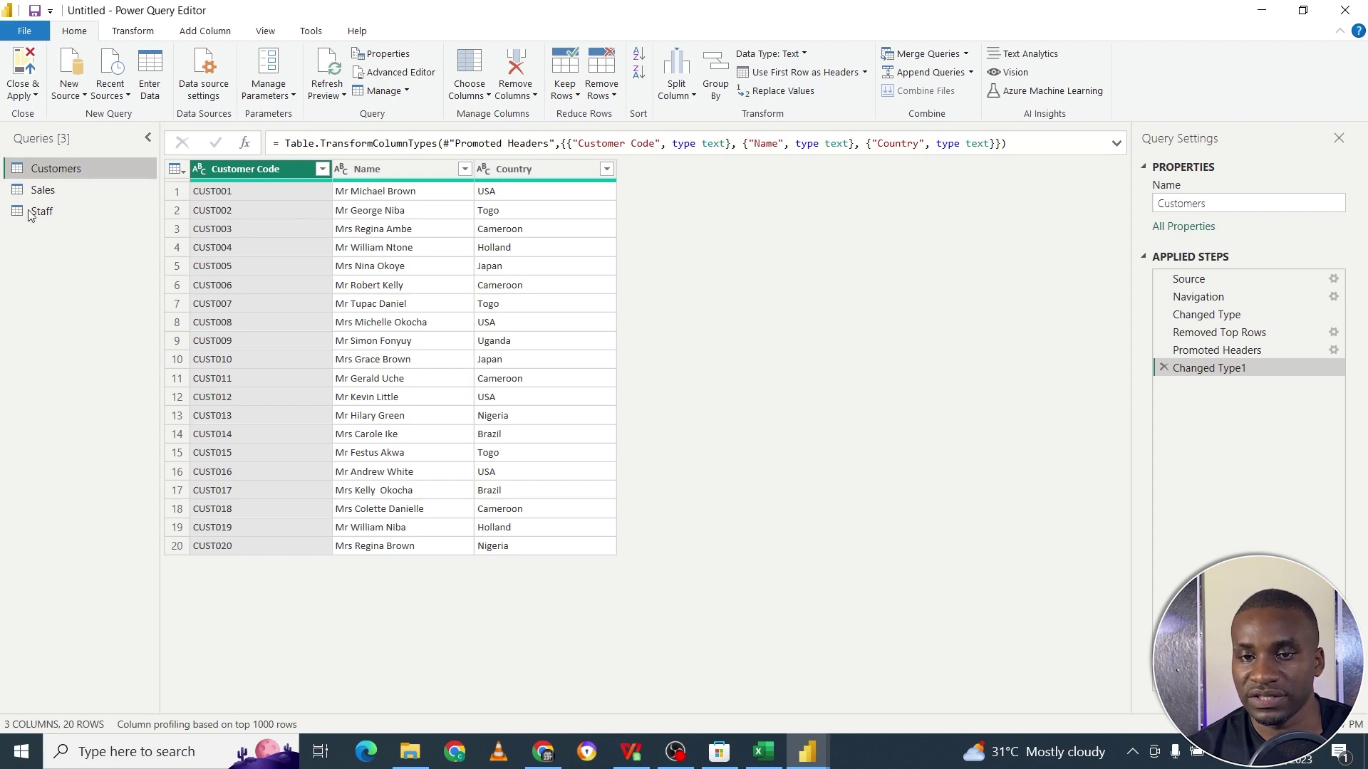
Close the Power Query Editor with the query changes applied and return to Power BI Desktop.
click(23, 62)
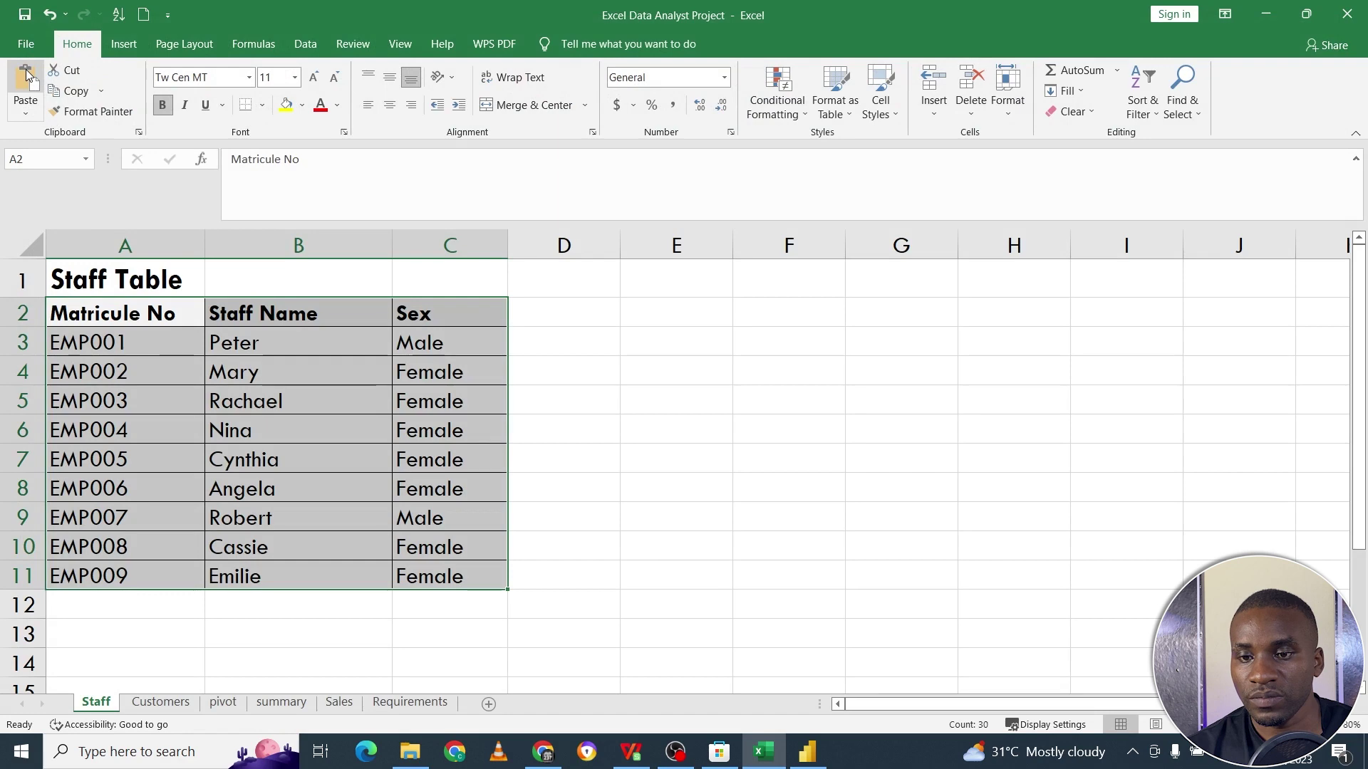
click(807, 751)
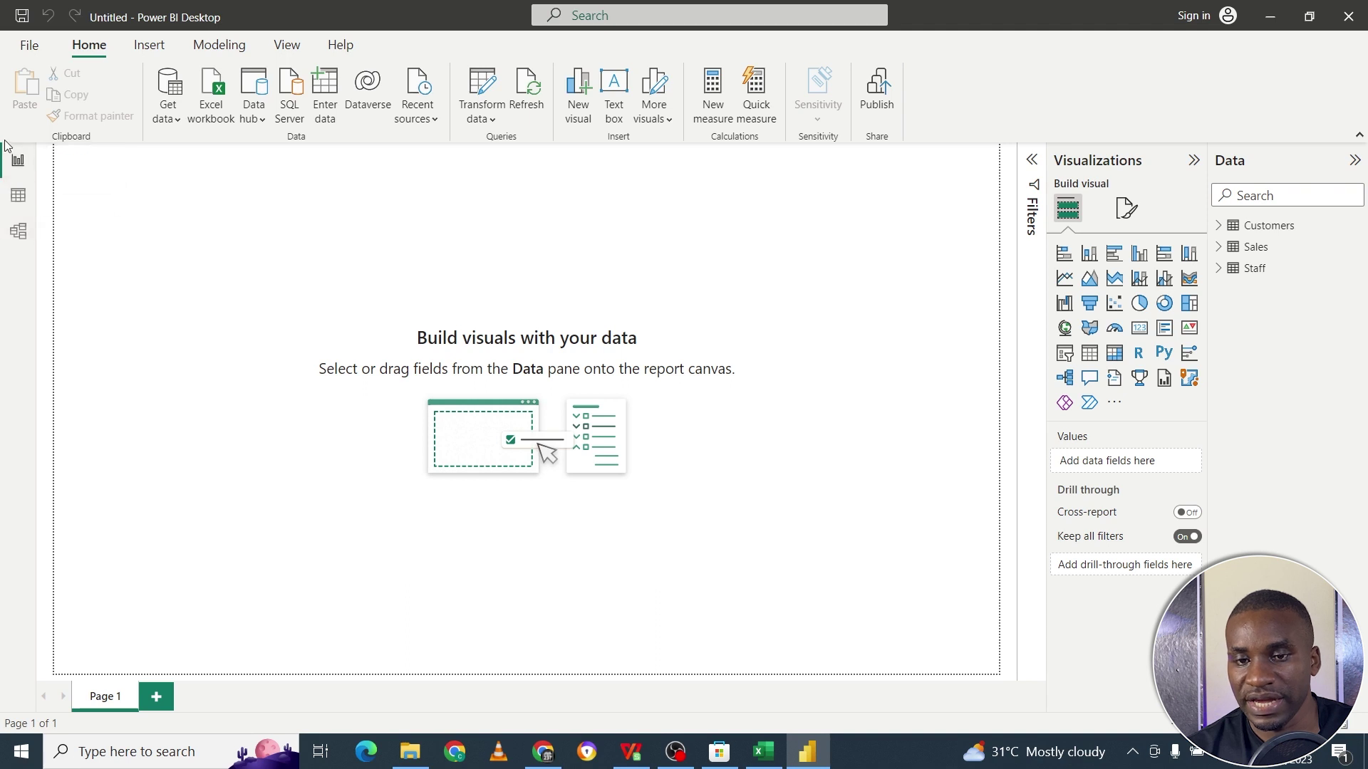
Look over the report and table views, and examine the Customers, Sales and Staff relationships in the data model.
click(25, 199)
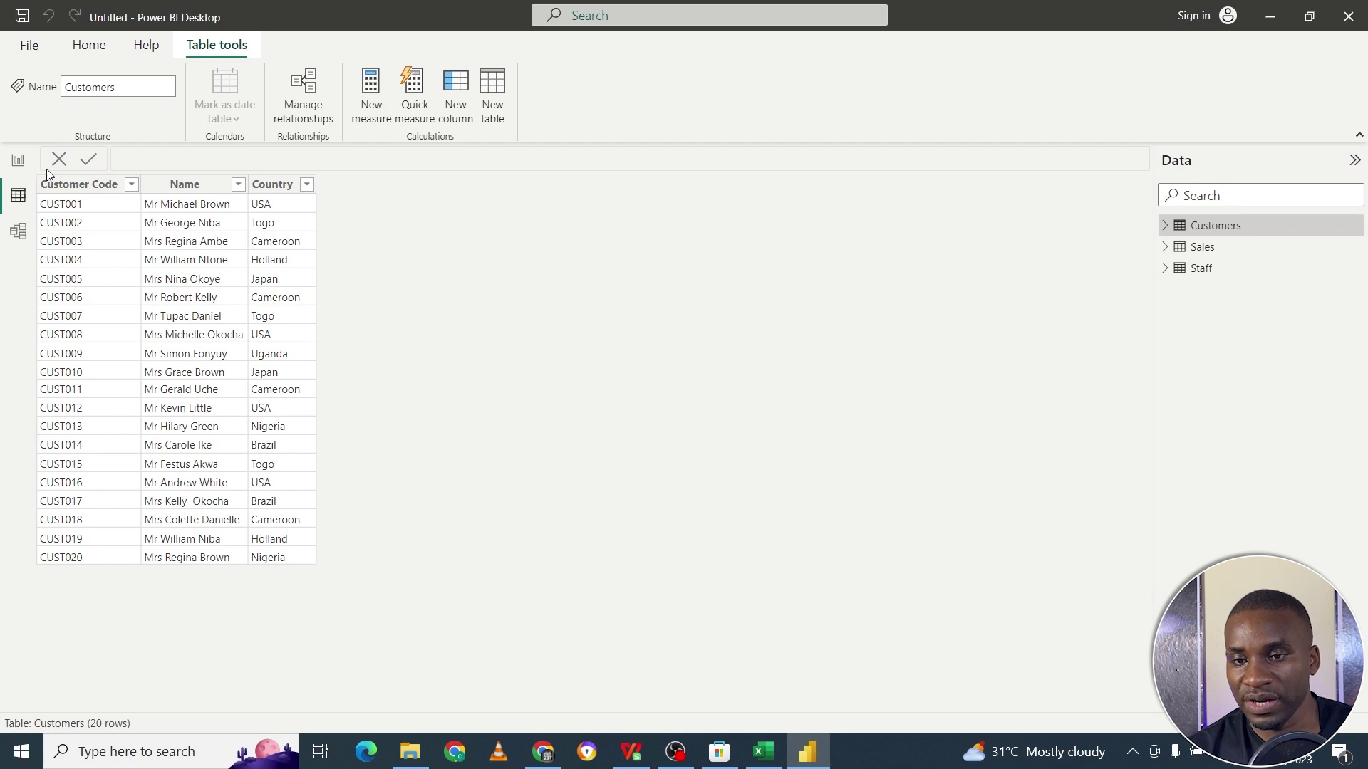
click(24, 171)
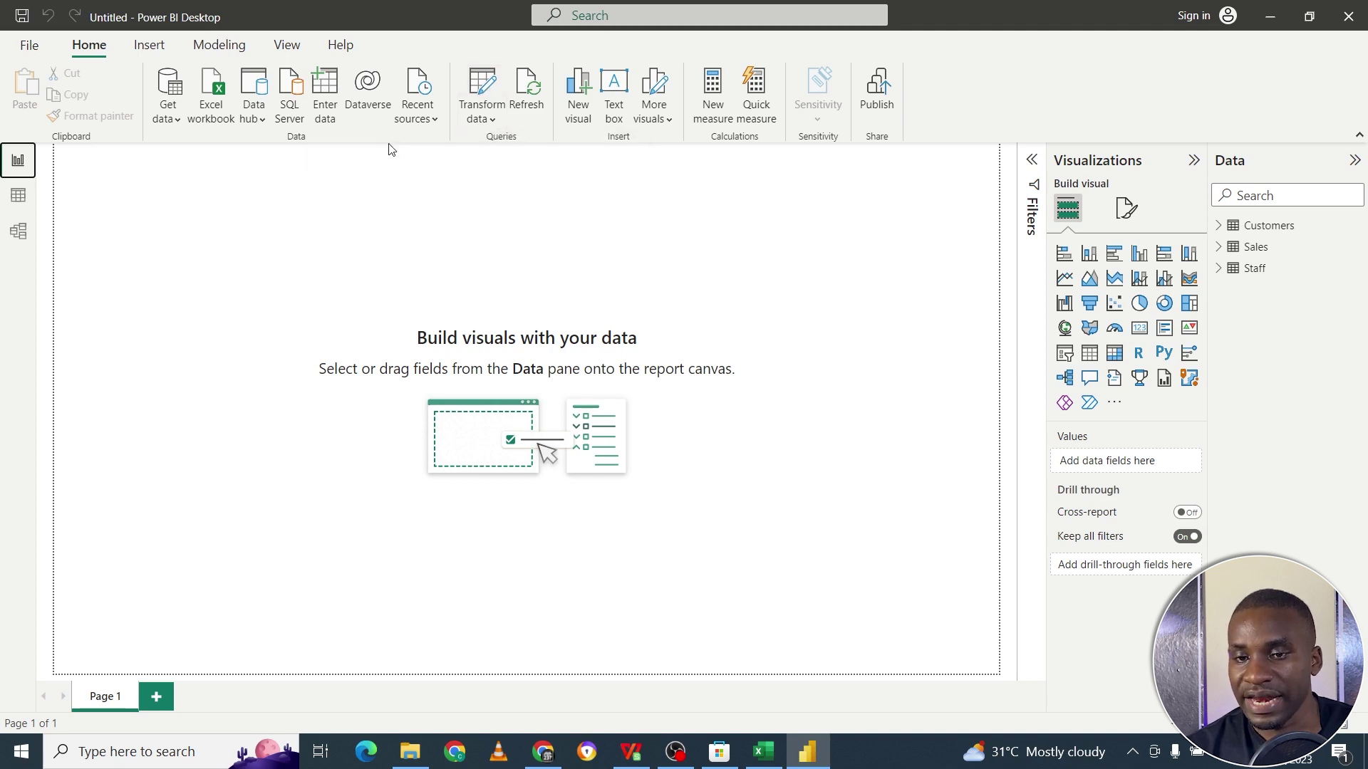
click(23, 200)
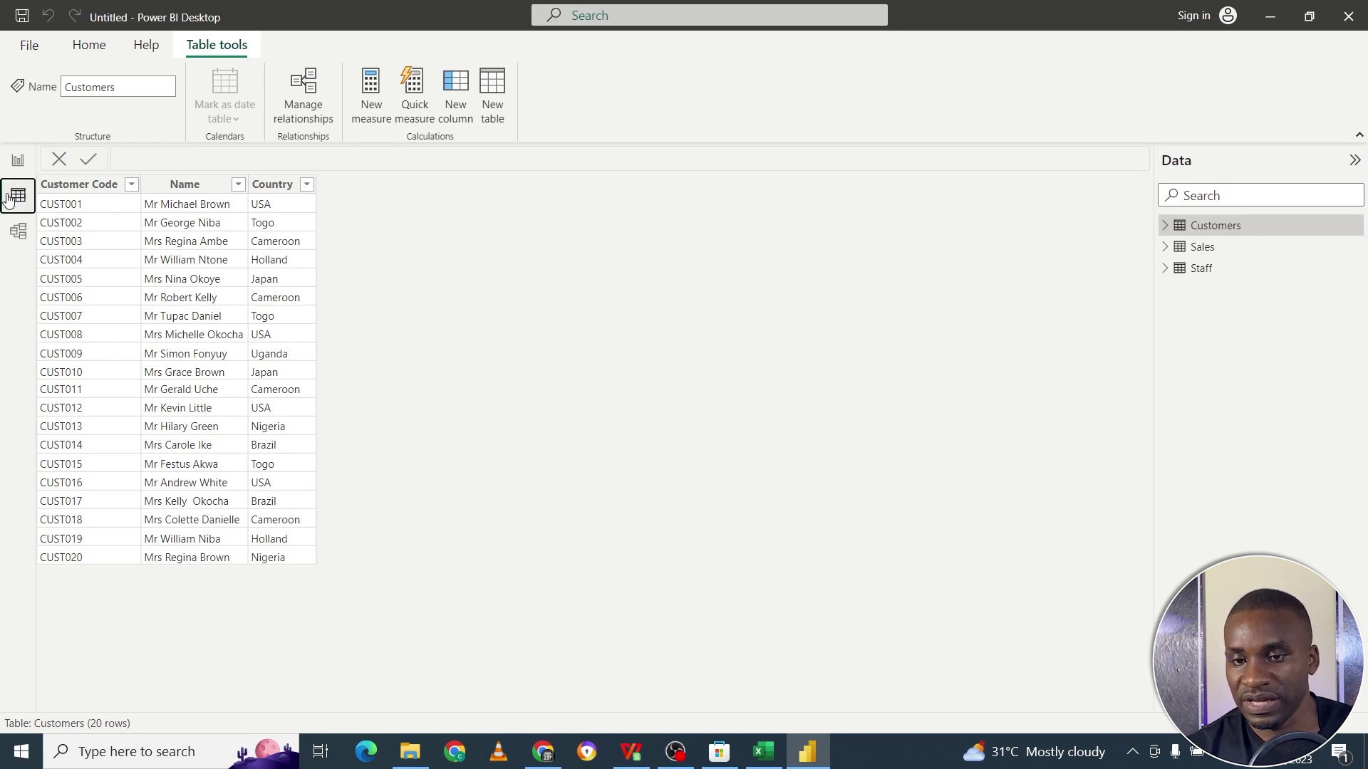
click(20, 233)
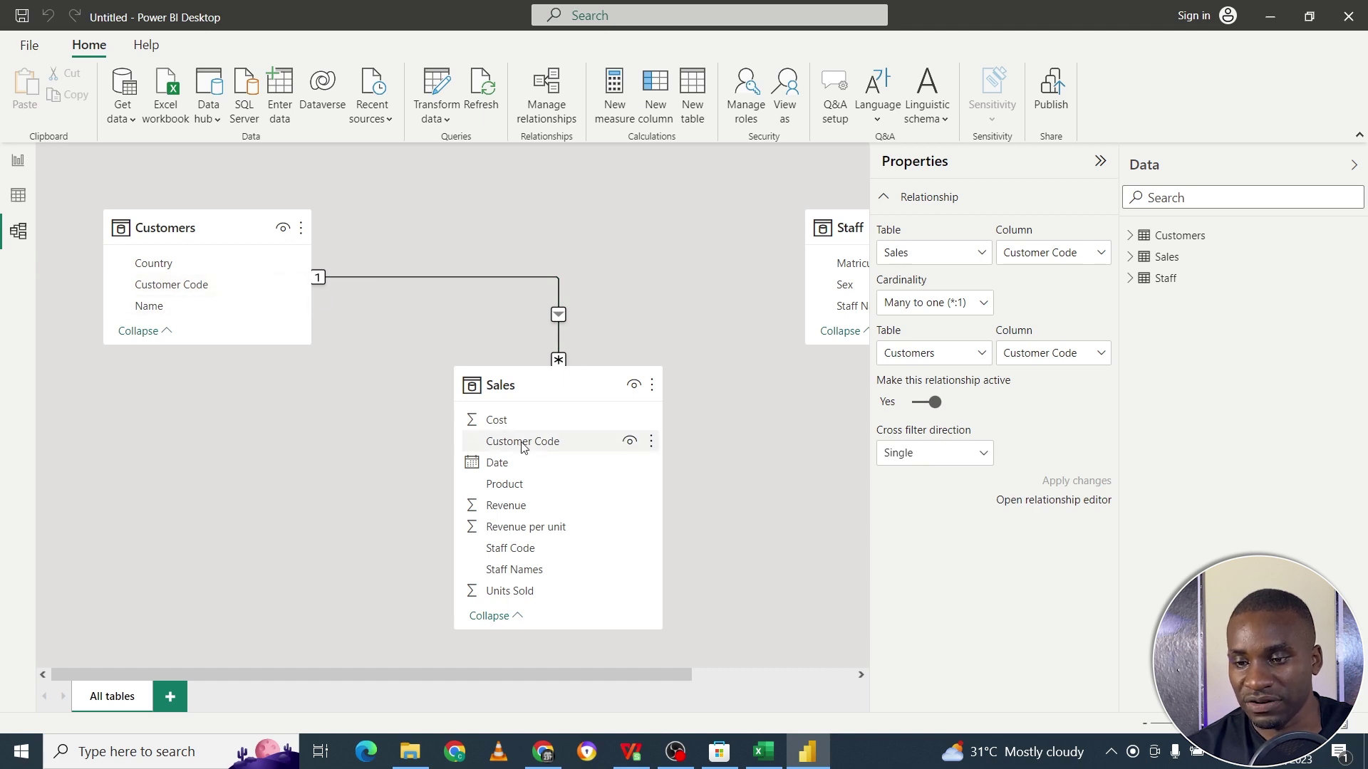
drag(663, 678, 773, 700)
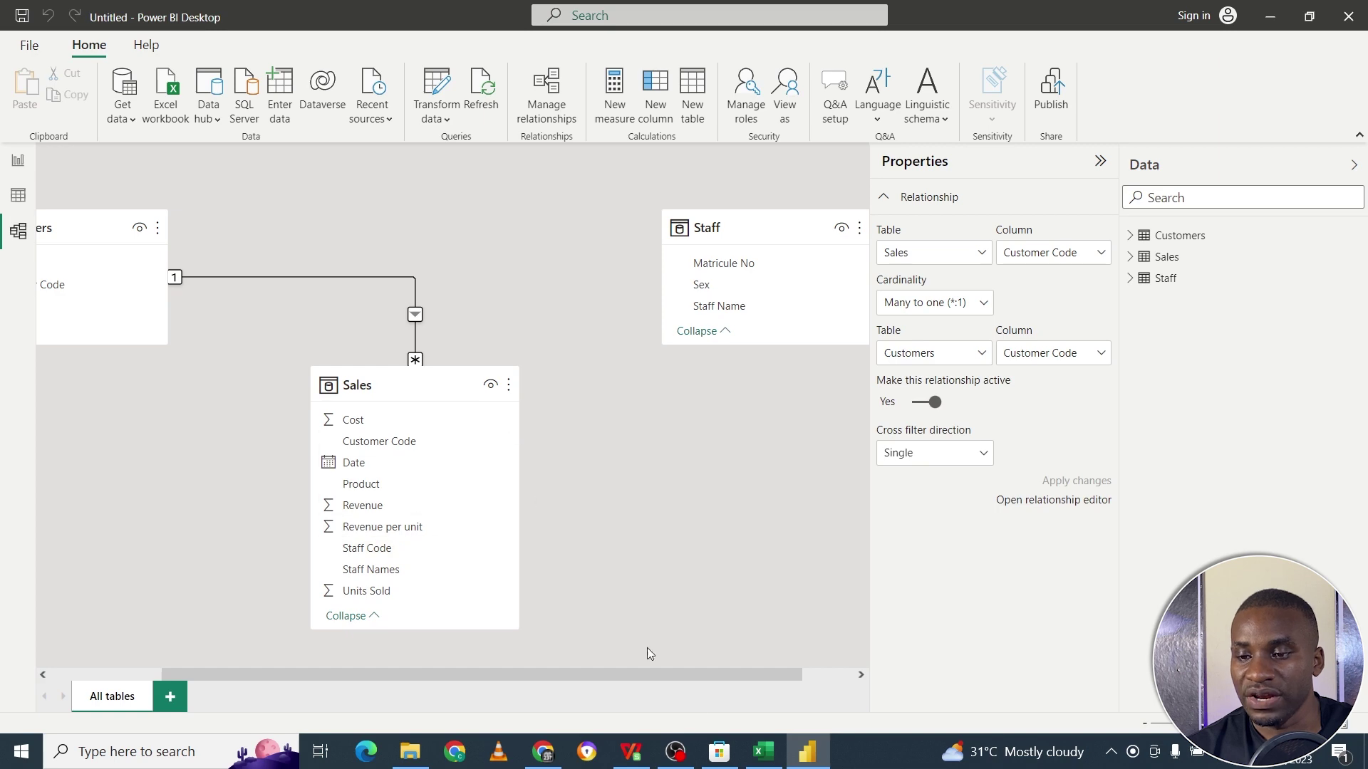
Switch to the Excel workbook and compare the Matricule No column on the Staff sheet with the Staff Code column on Sales.
click(762, 754)
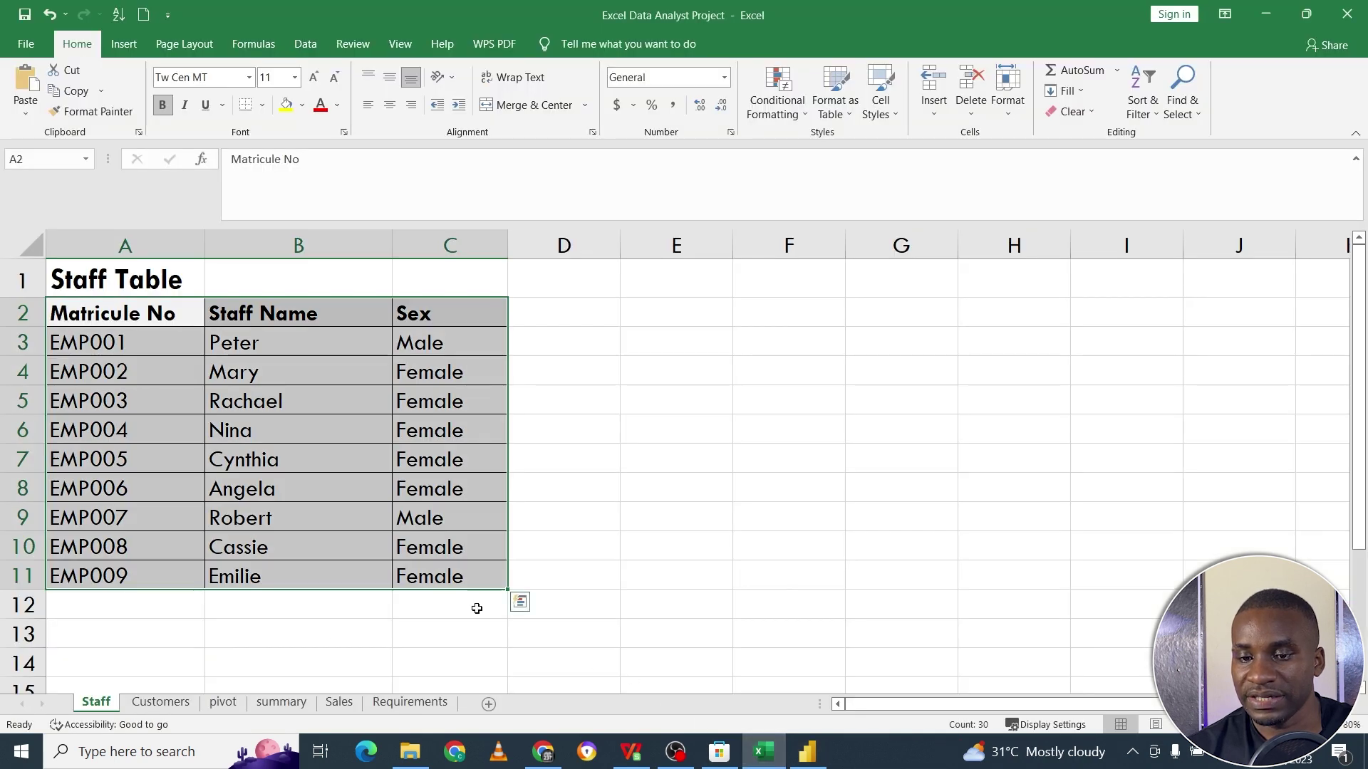
drag(153, 317, 131, 578)
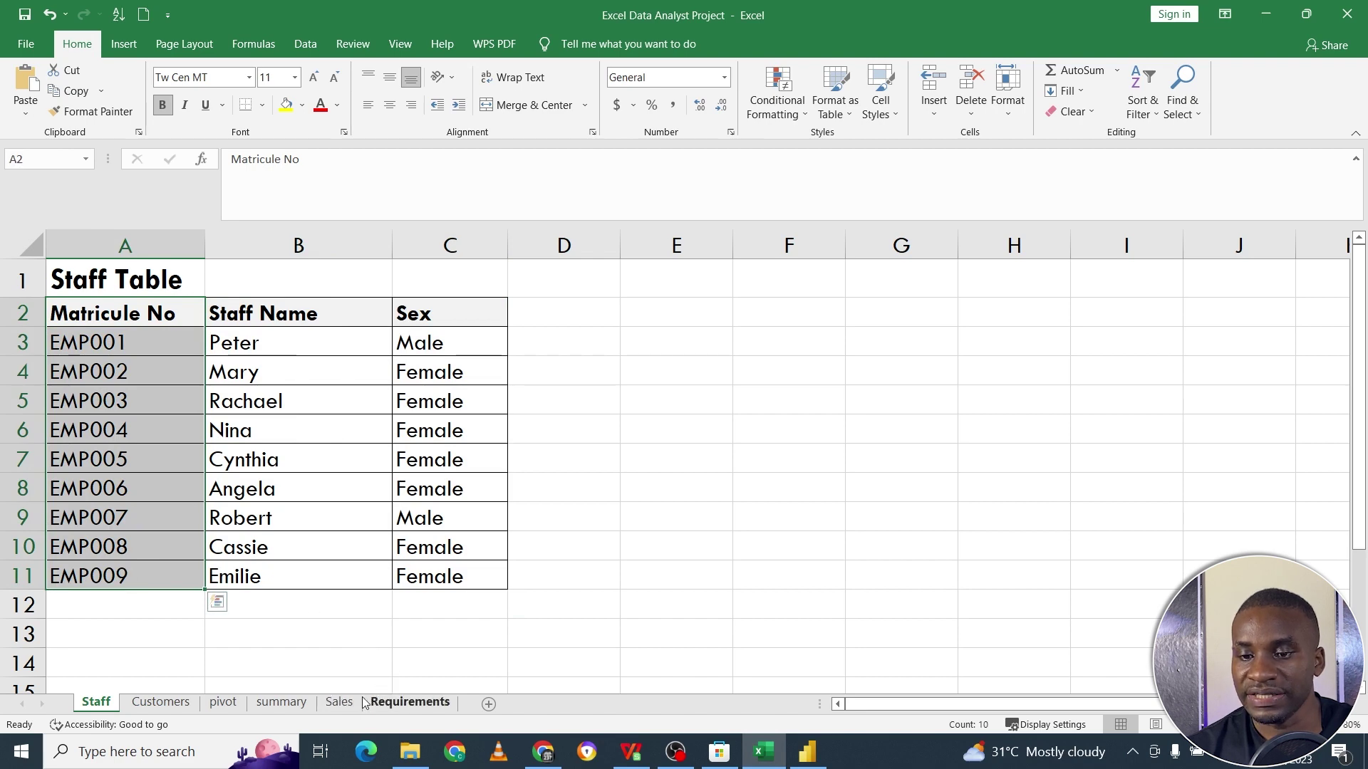
click(338, 702)
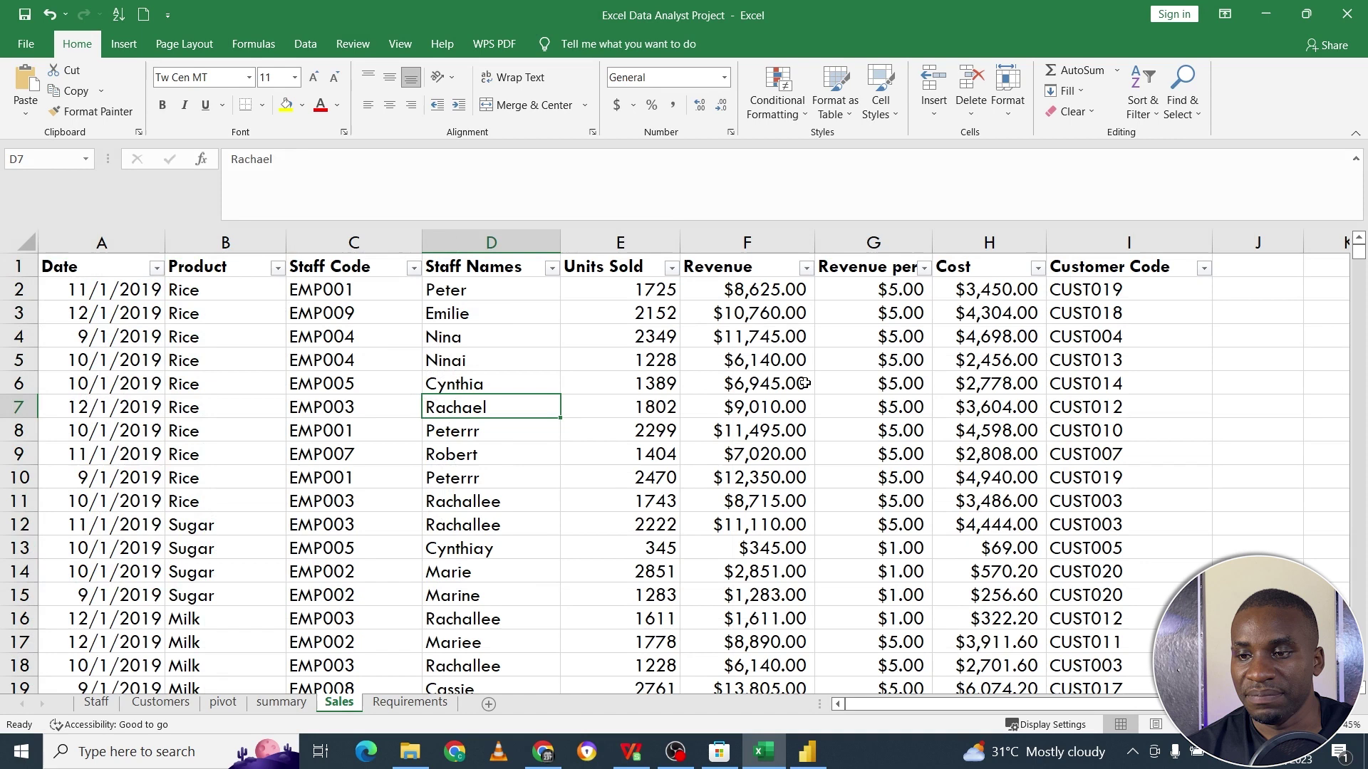
drag(378, 269, 427, 502)
click(354, 268)
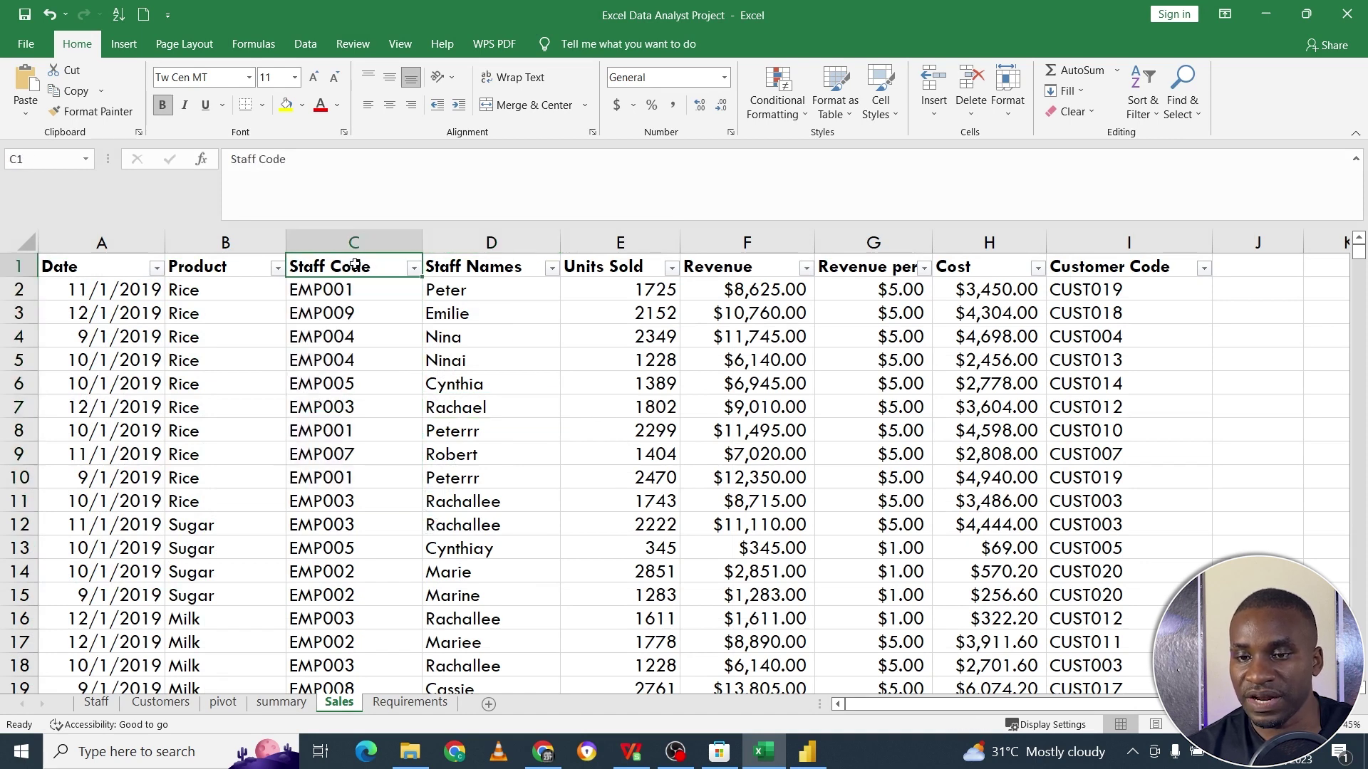
drag(354, 269, 353, 384)
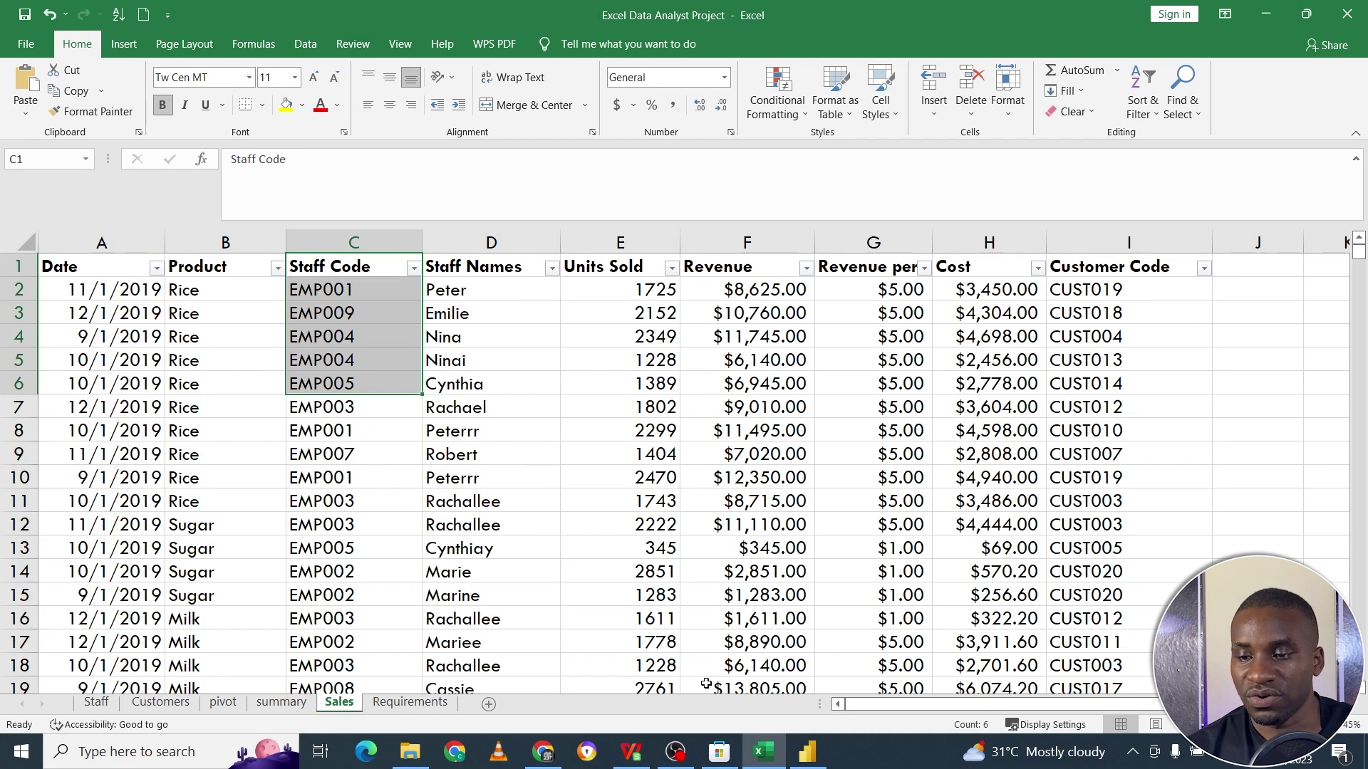
Return to Power BI Desktop and create a relationship from the Staff table's Matricule No to the Sales table's Staff Code.
click(798, 752)
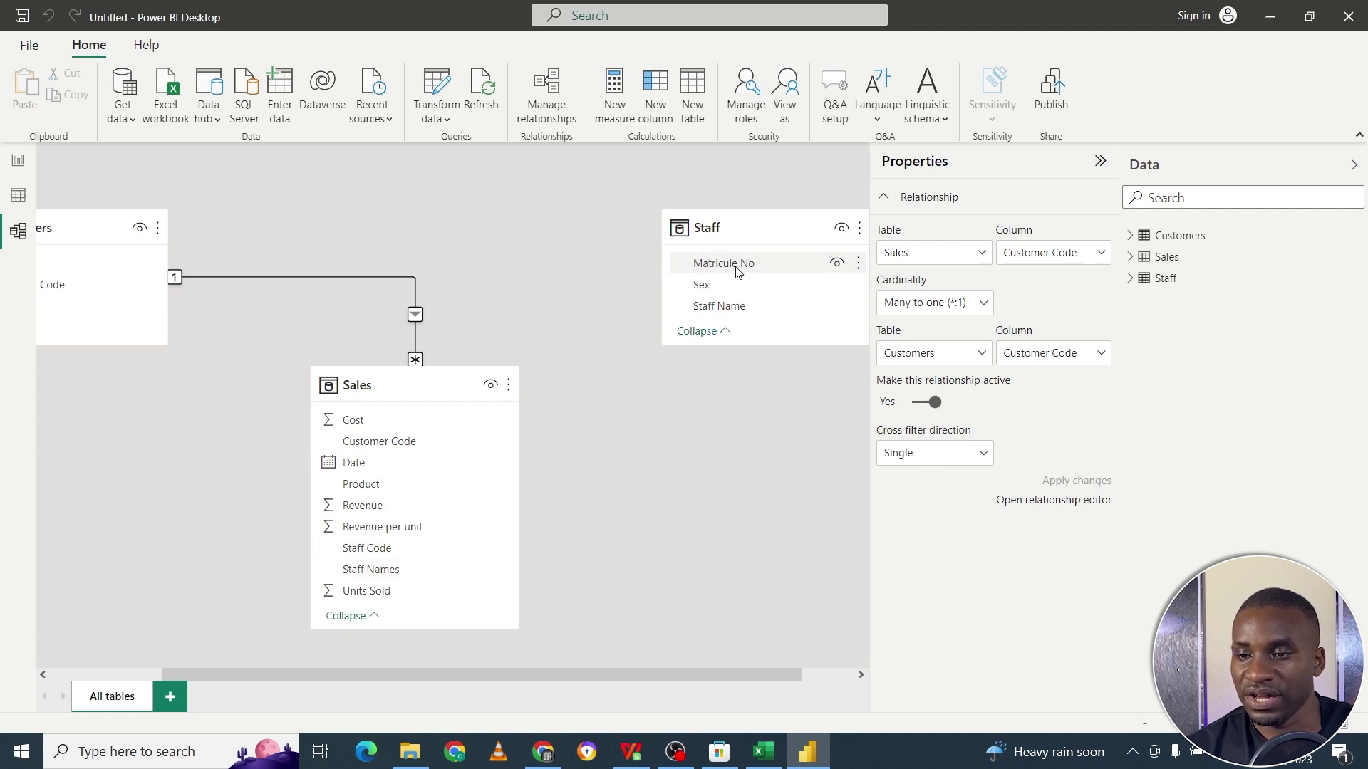
drag(737, 271, 427, 560)
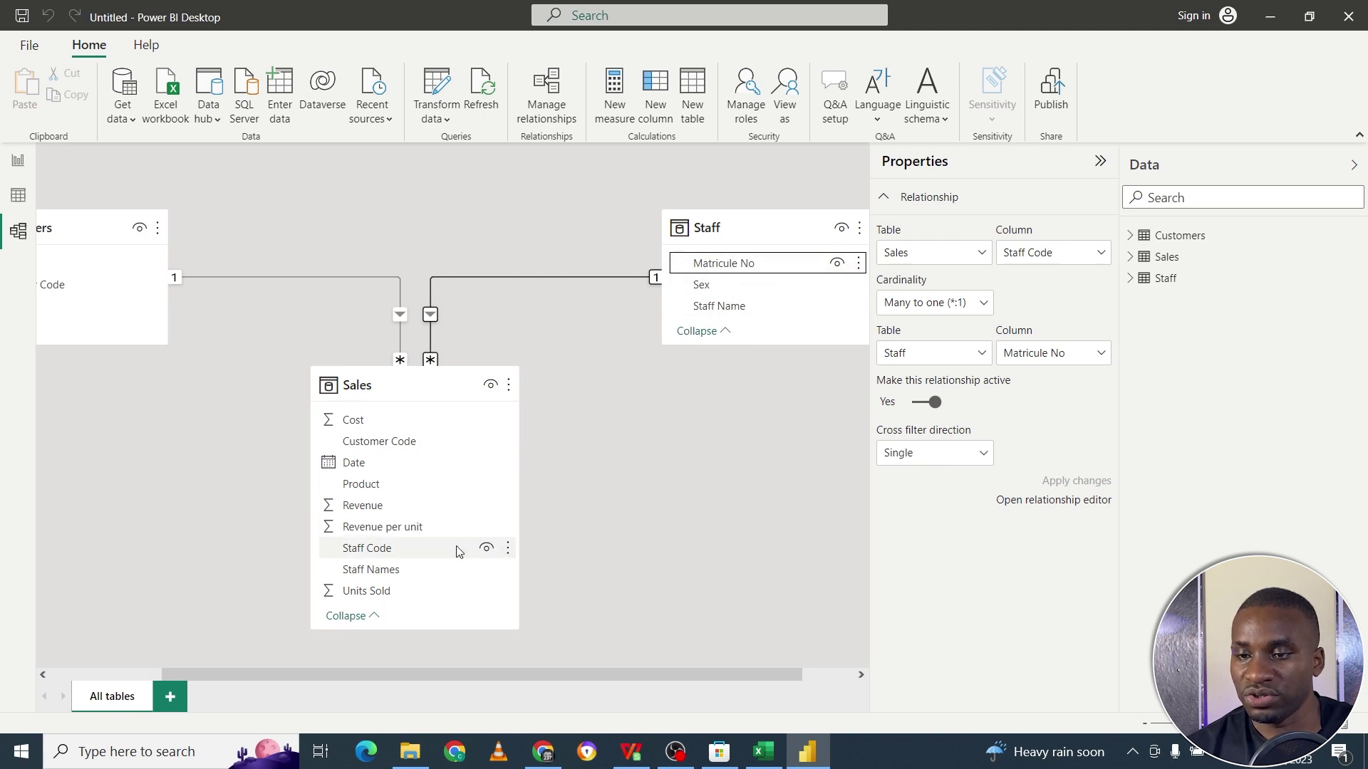
Delete the relationship between Staff and Sales and recreate it from Sales' Staff Code to Staff's Matricule No.
right_click(574, 278)
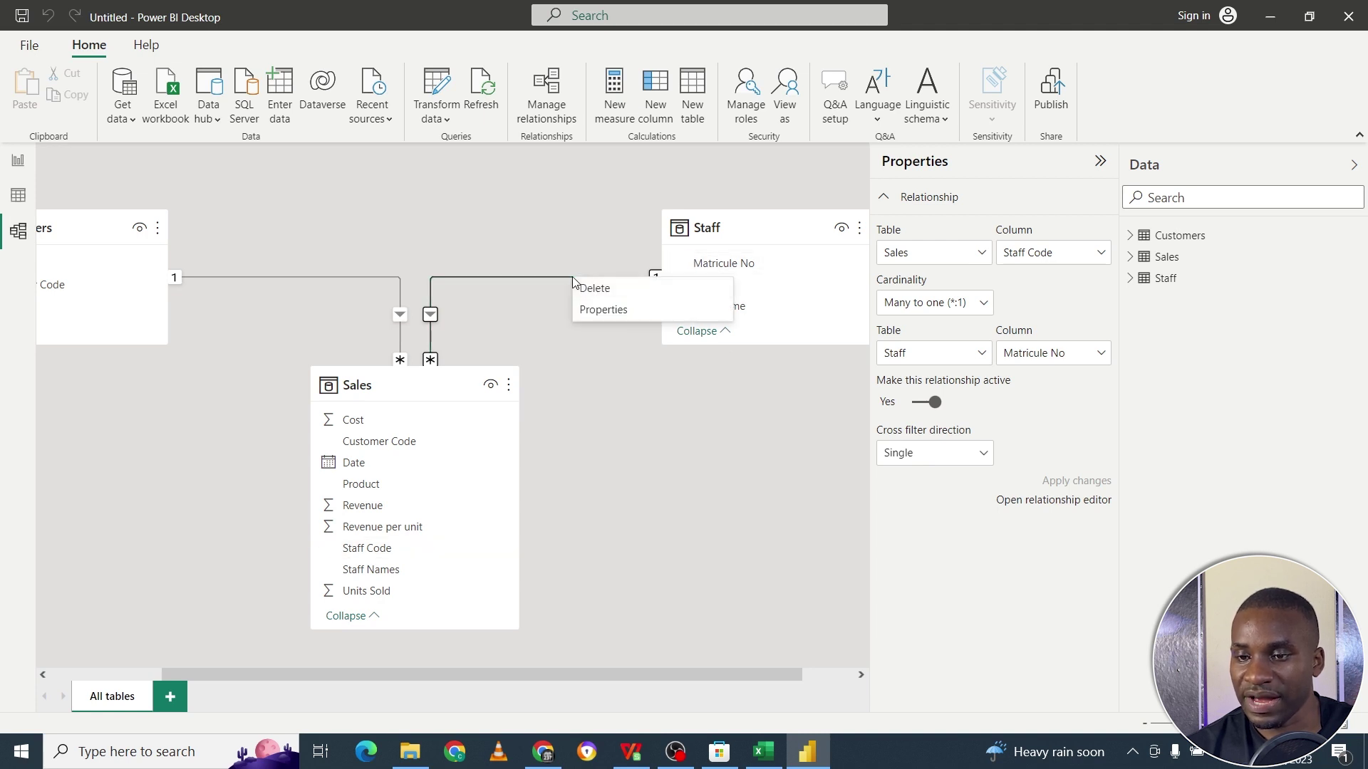
click(584, 288)
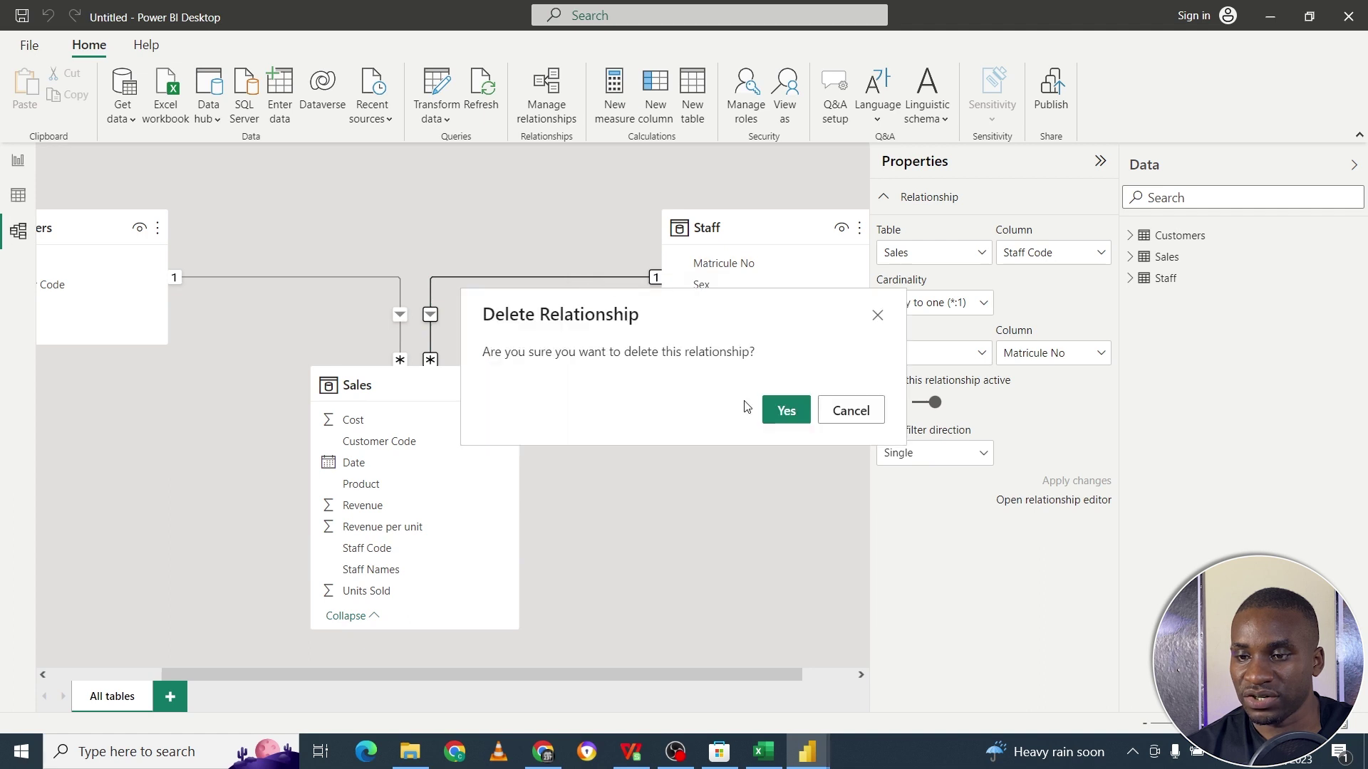
click(786, 411)
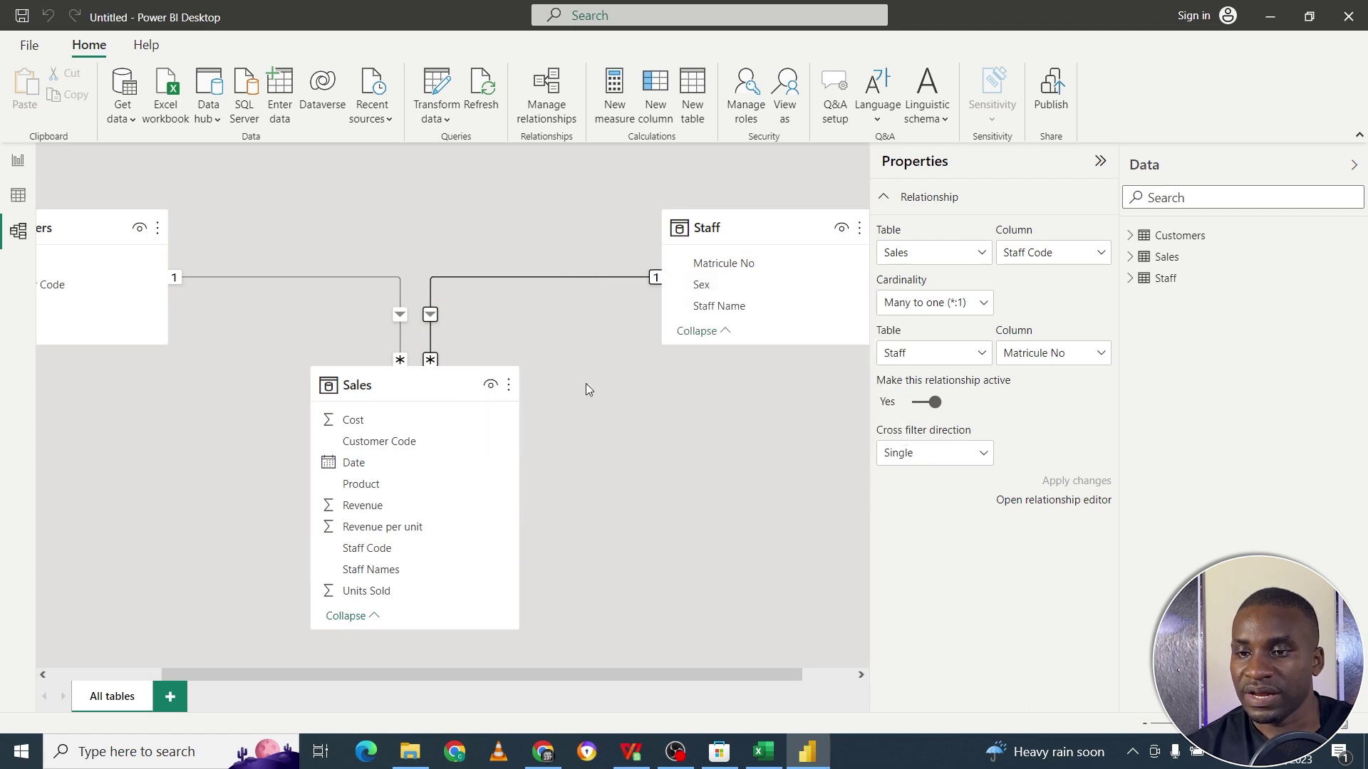
drag(375, 555, 716, 263)
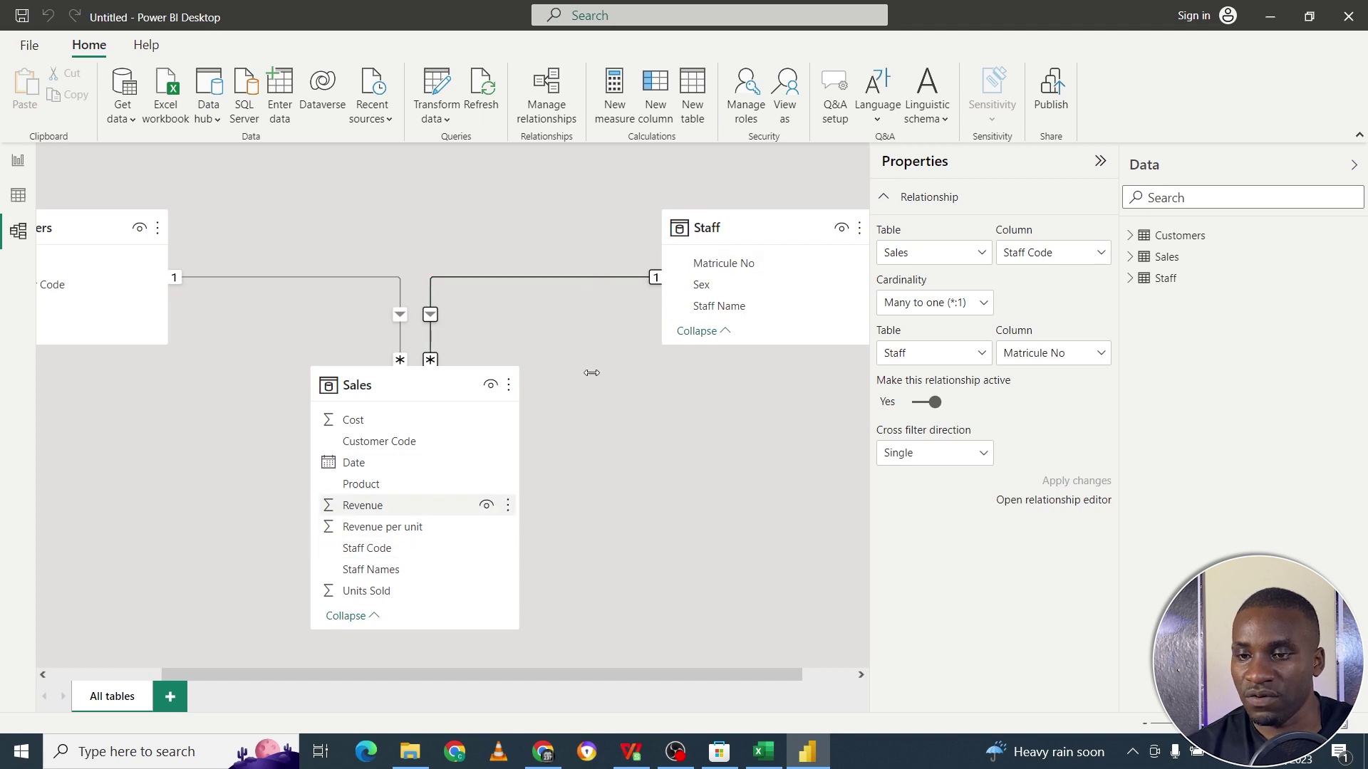
Try Staff Name and Sex as the Staff column in the Sales–Staff relationship properties, and set it back to Matricule No.
right_click(595, 279)
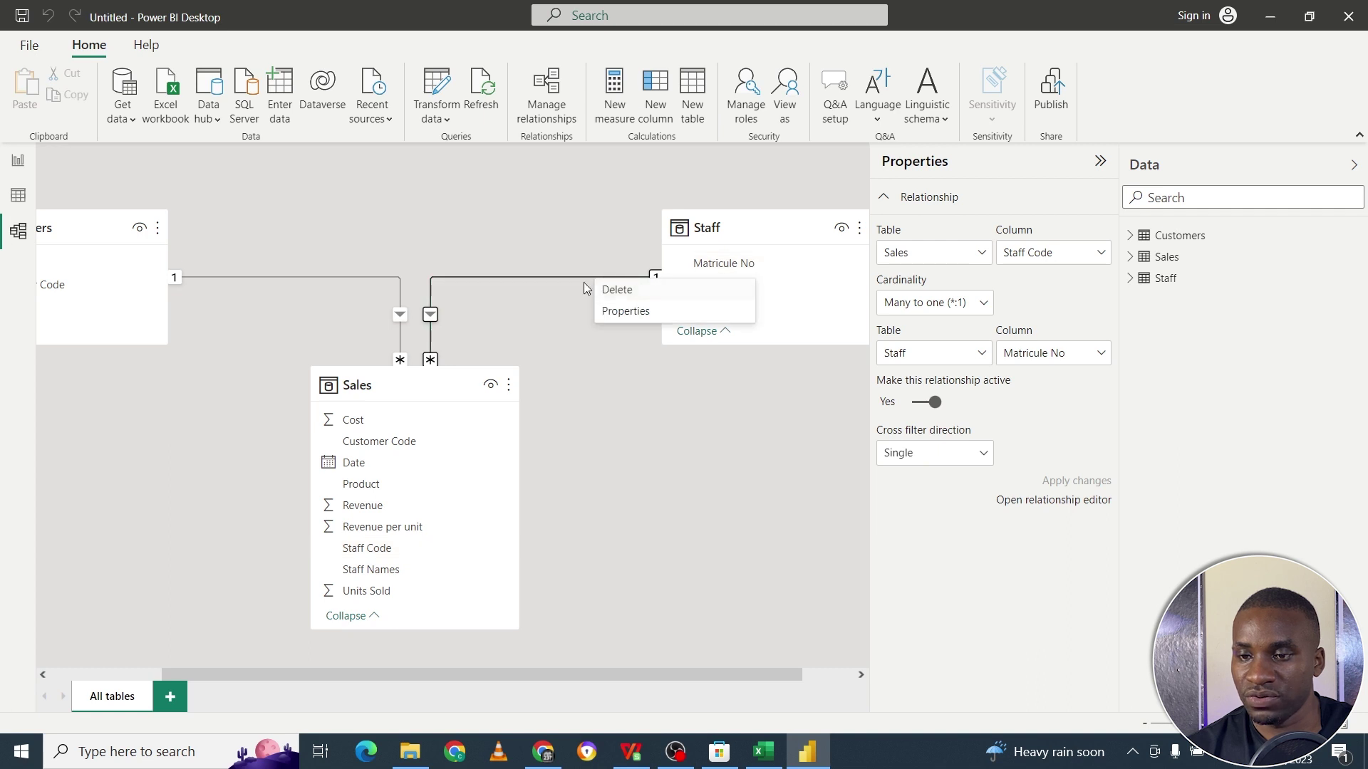
click(624, 311)
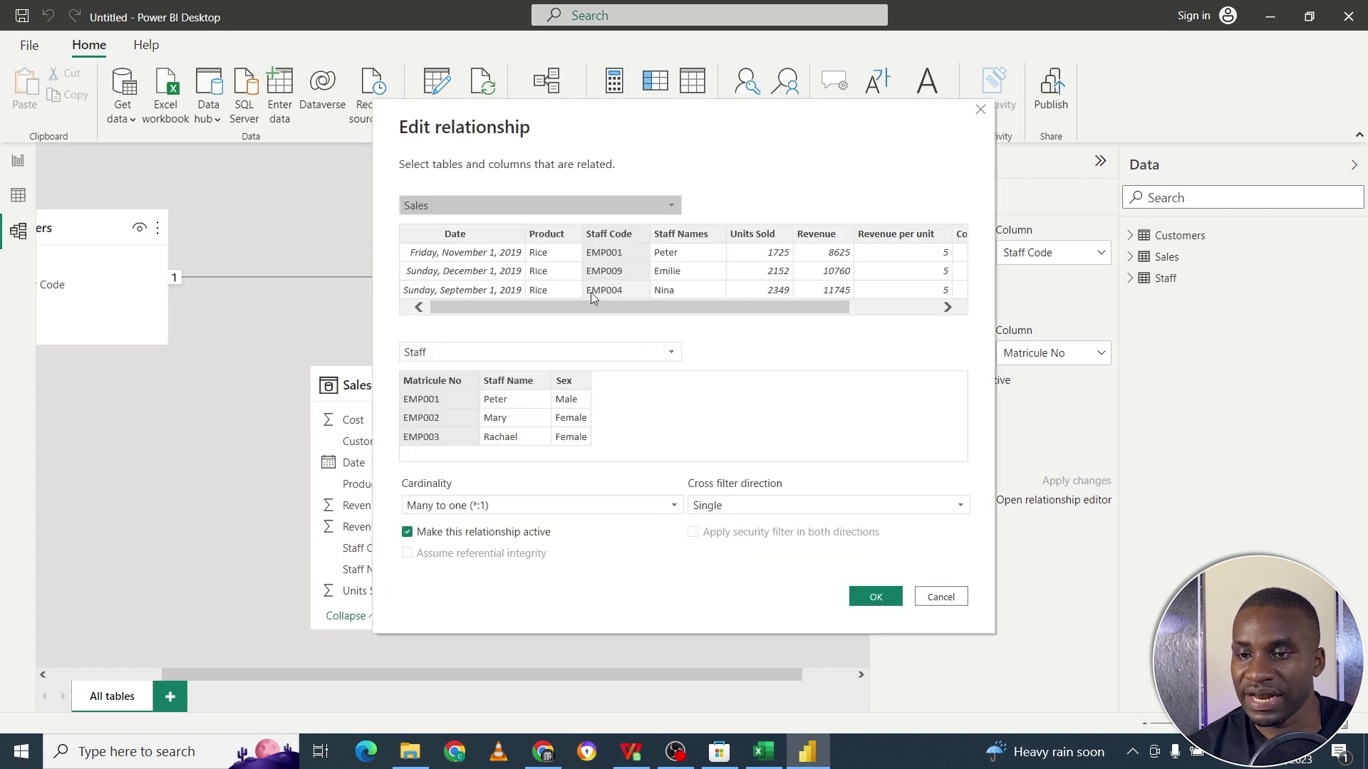
click(534, 382)
click(565, 381)
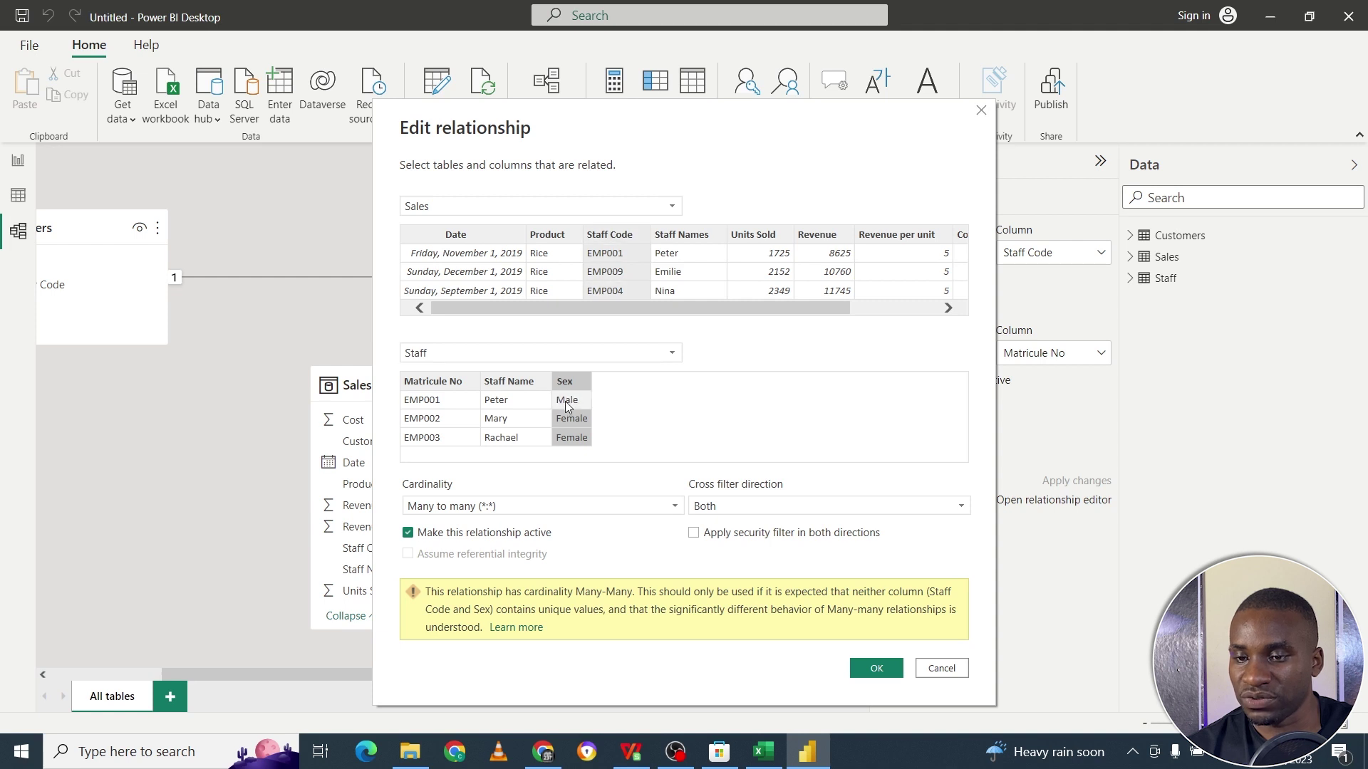
click(455, 383)
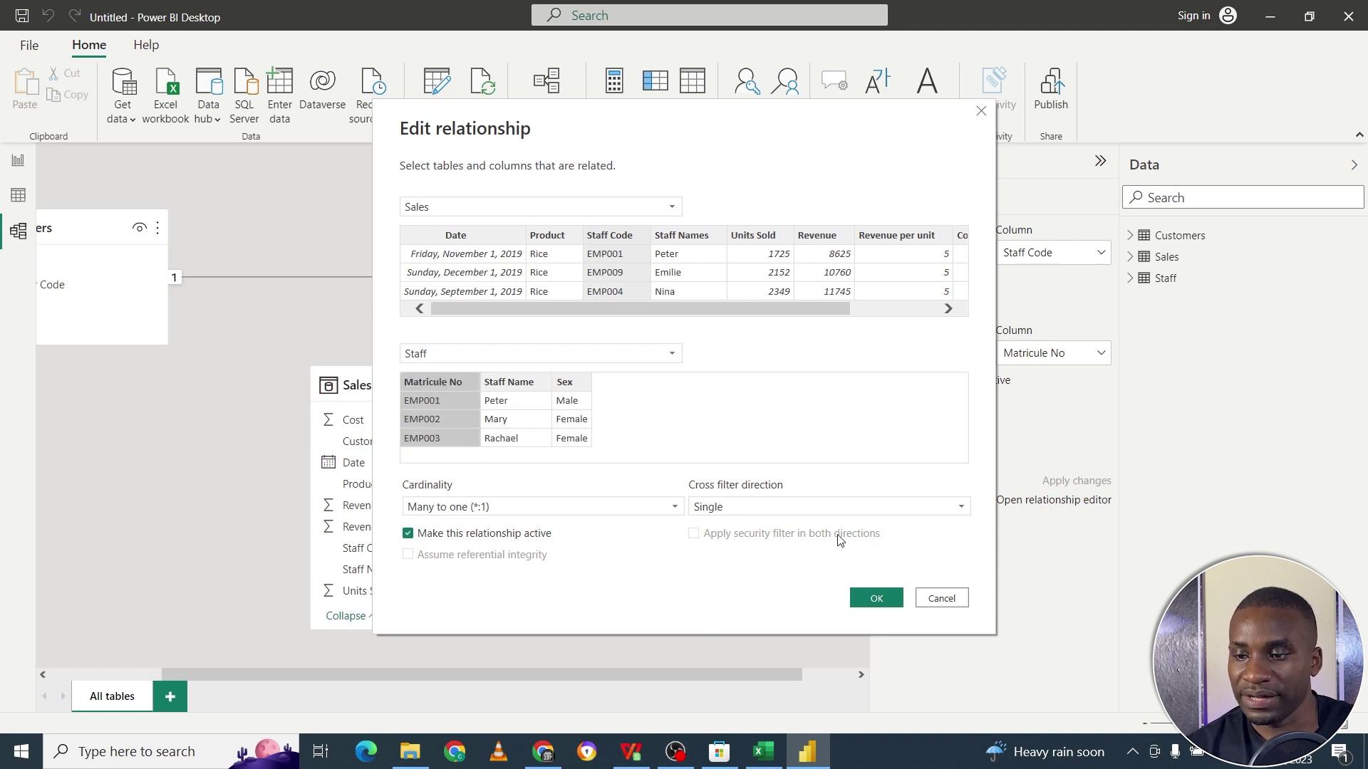
click(898, 604)
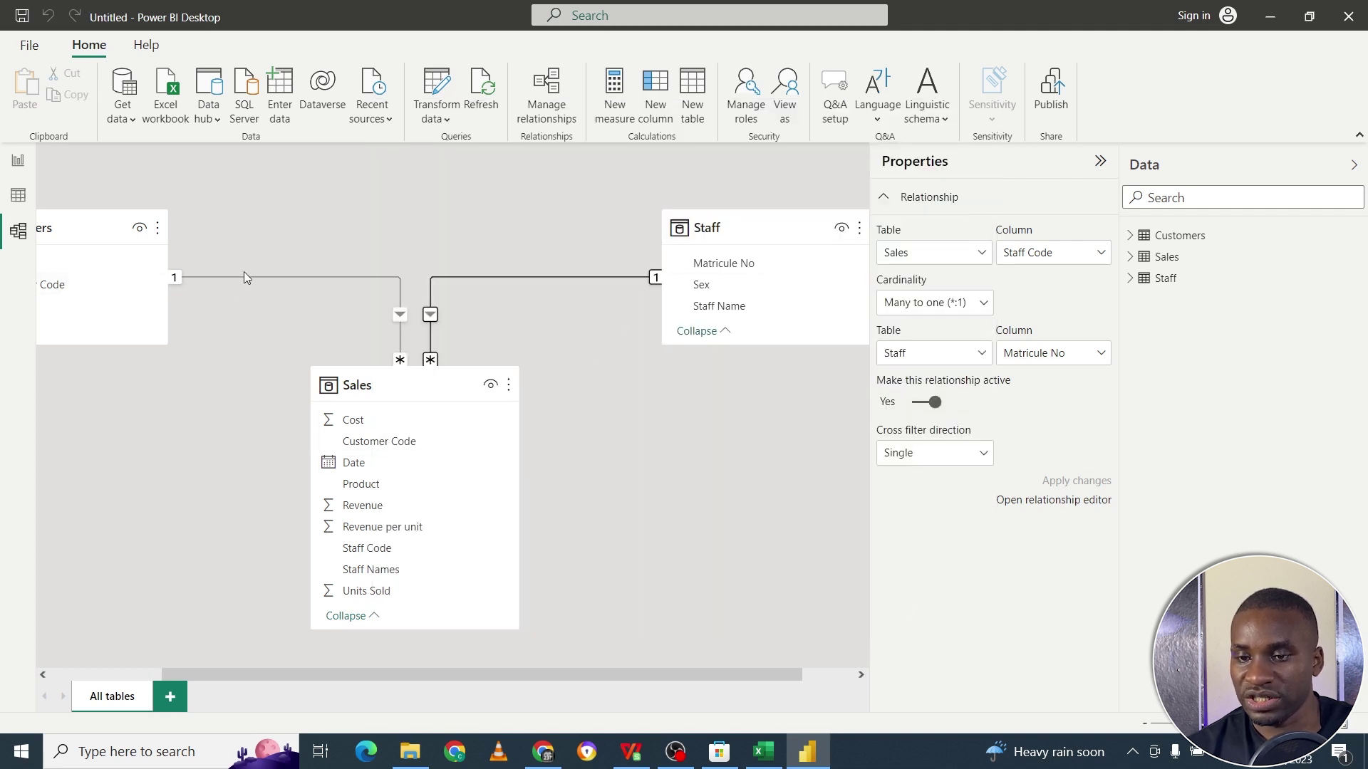
Build a stacked column chart of Sales Revenue by Customers Country on the report page and enlarge it.
click(19, 163)
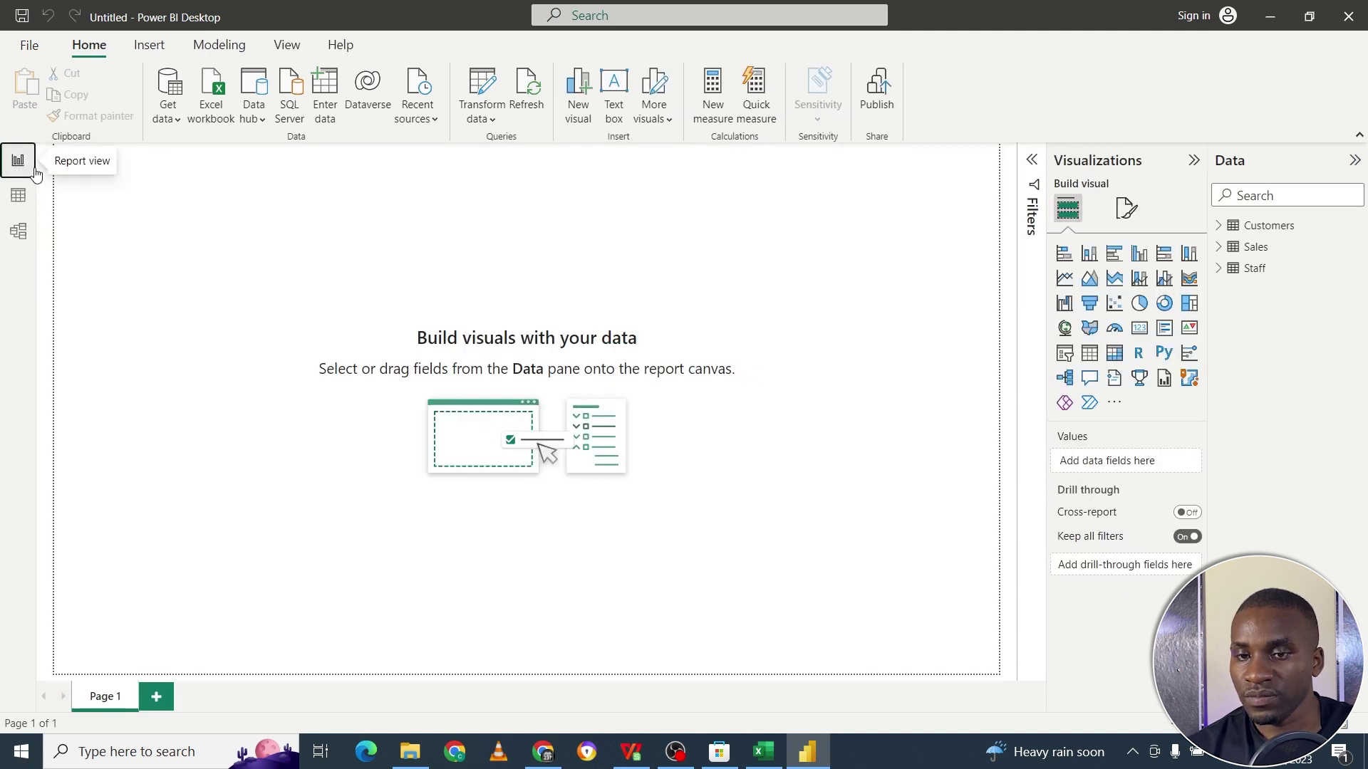
click(1219, 225)
click(1219, 311)
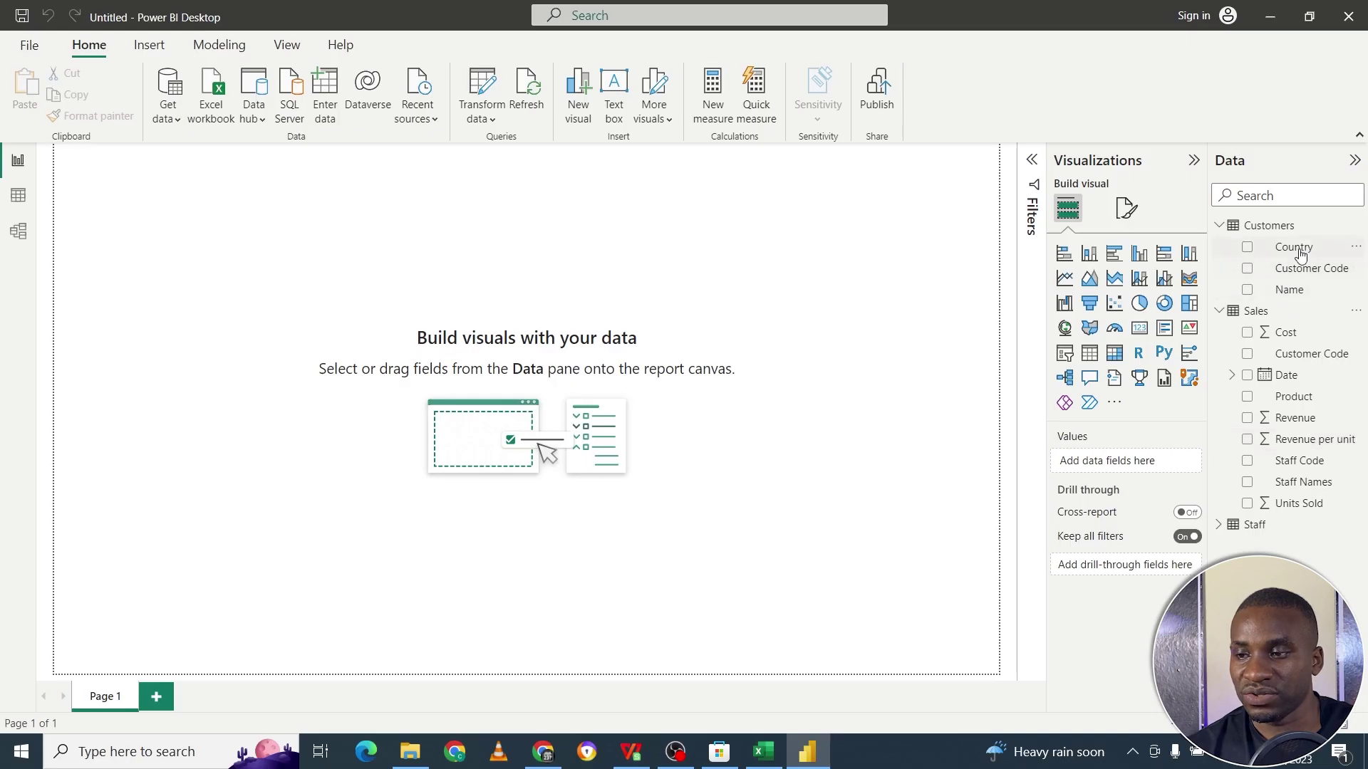
drag(1300, 249, 346, 221)
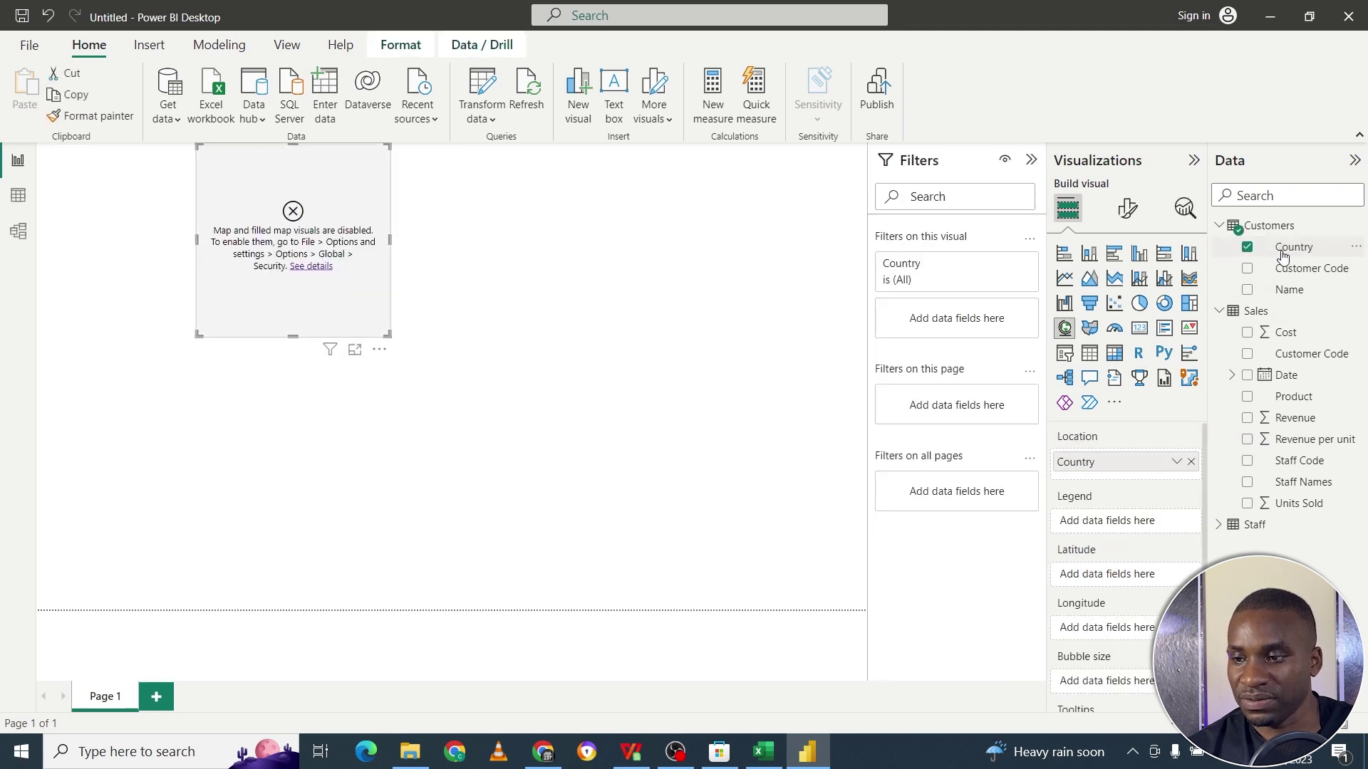
drag(1297, 418, 330, 230)
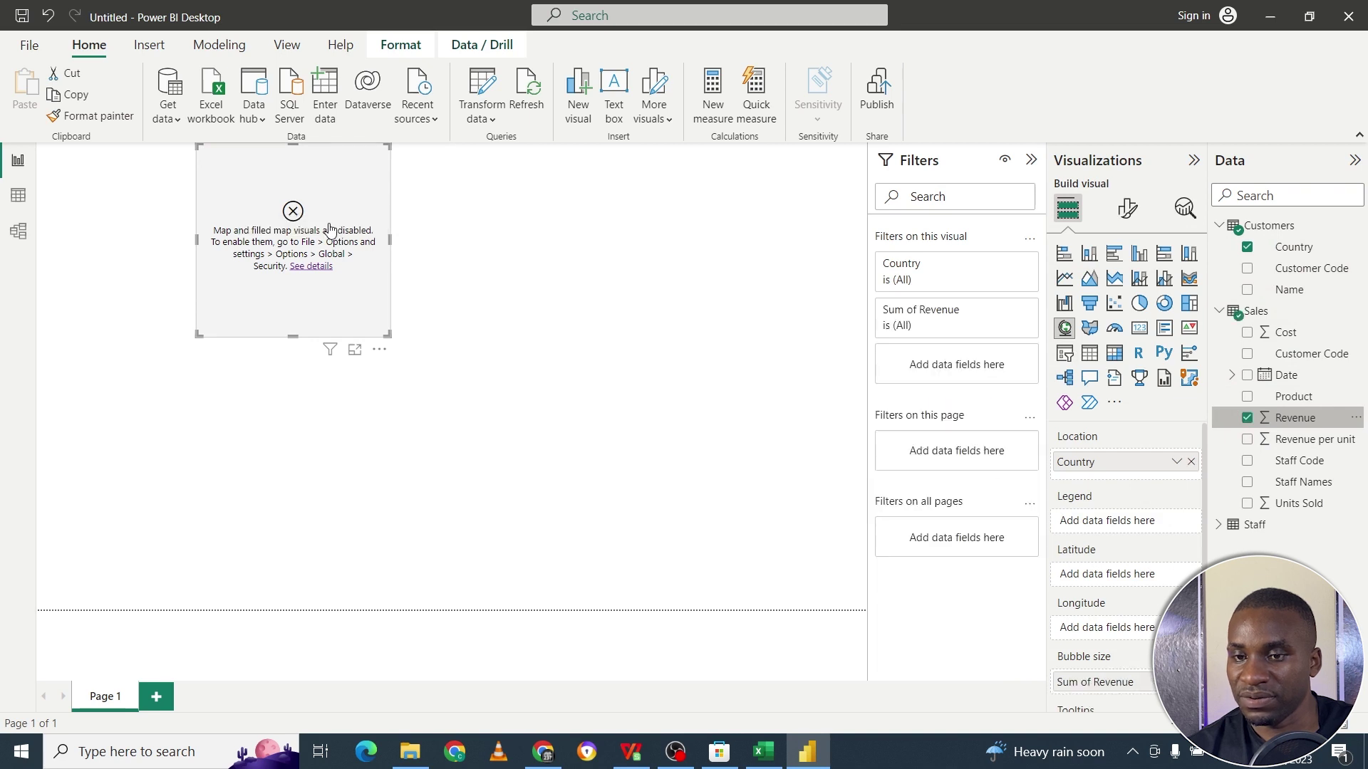
click(1089, 255)
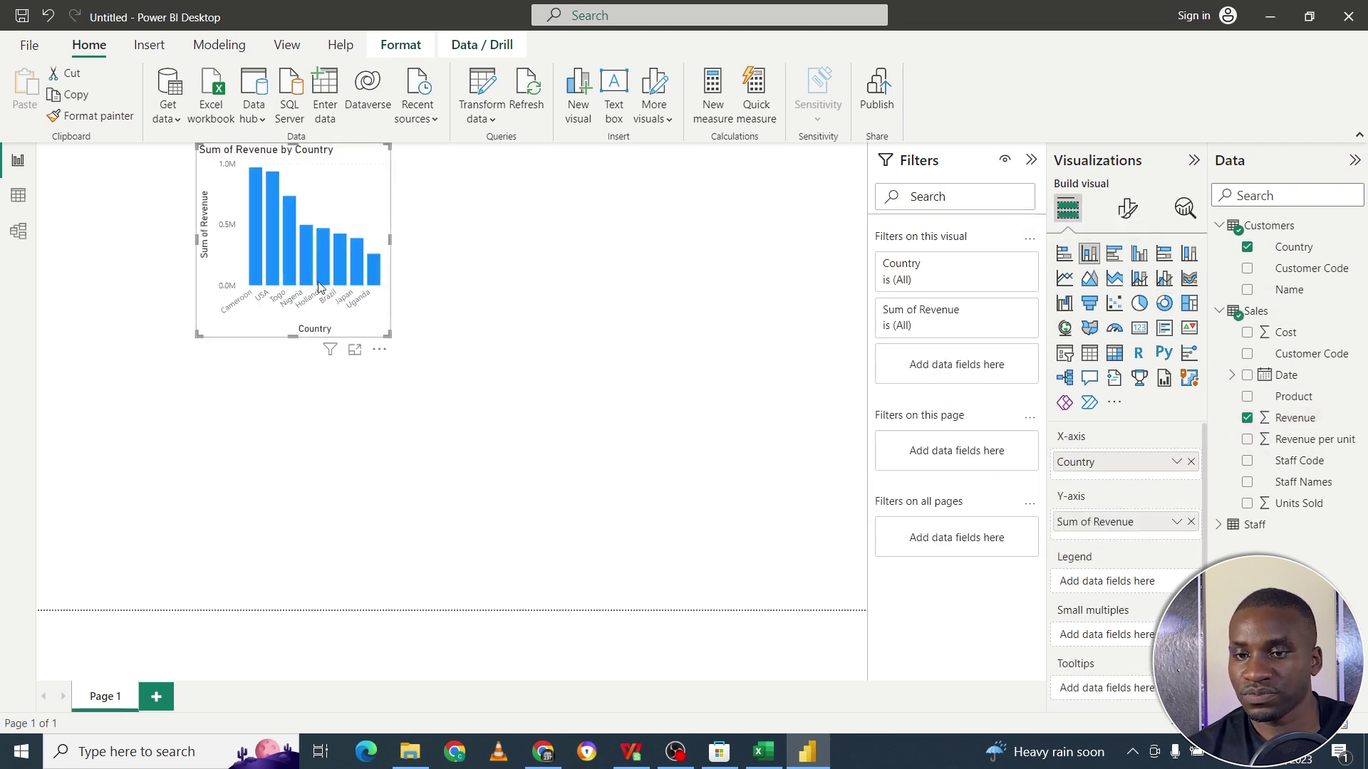
drag(385, 333, 558, 443)
mouse_move(422, 331)
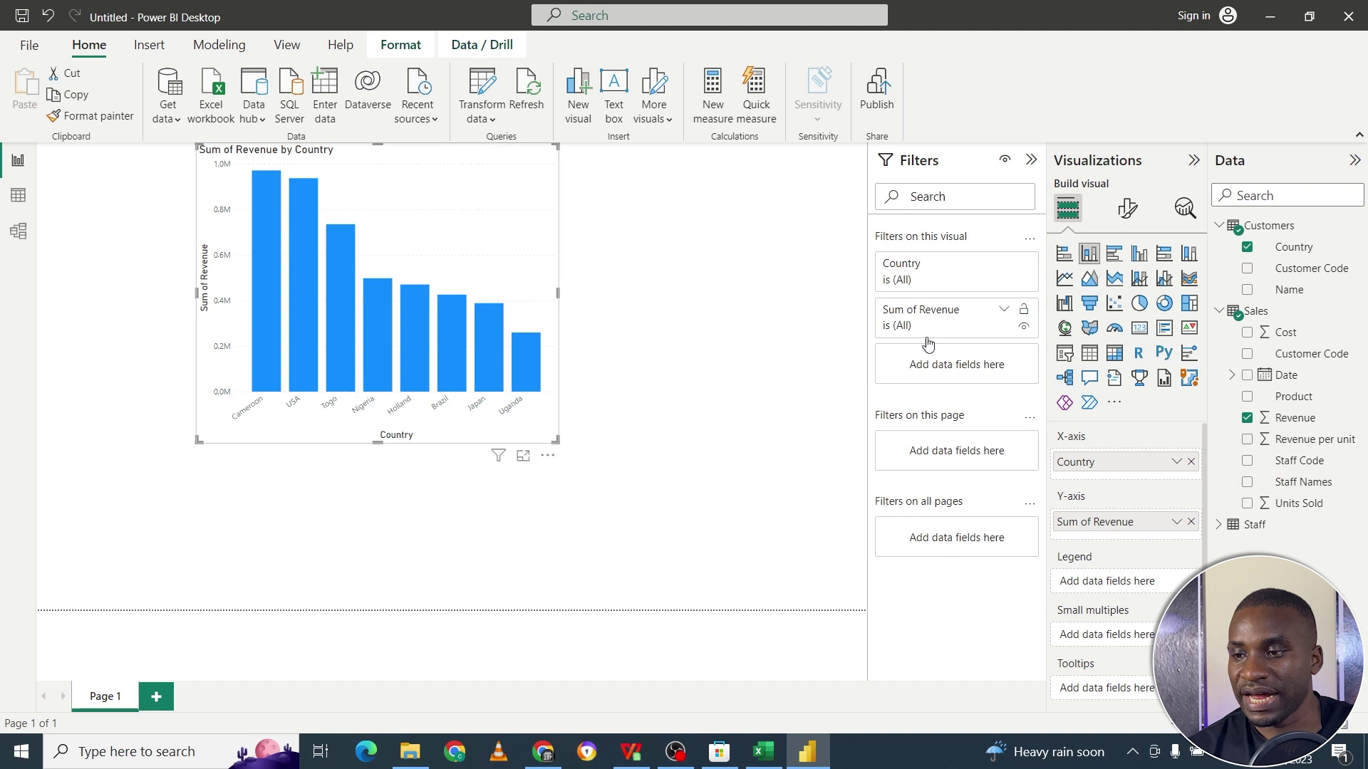
Compare the revenue chart's fields with the relationships linking Customers, Sales and Staff in the data model.
click(14, 242)
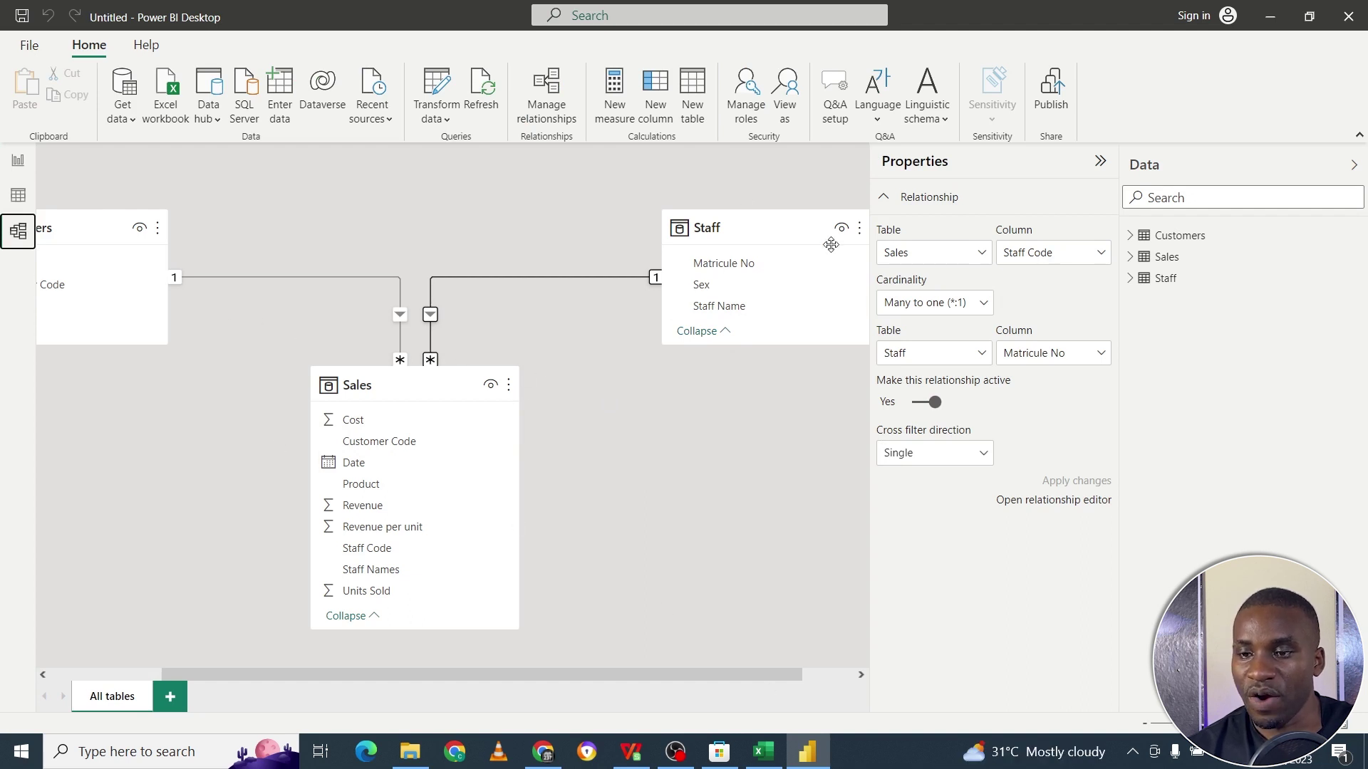
click(17, 162)
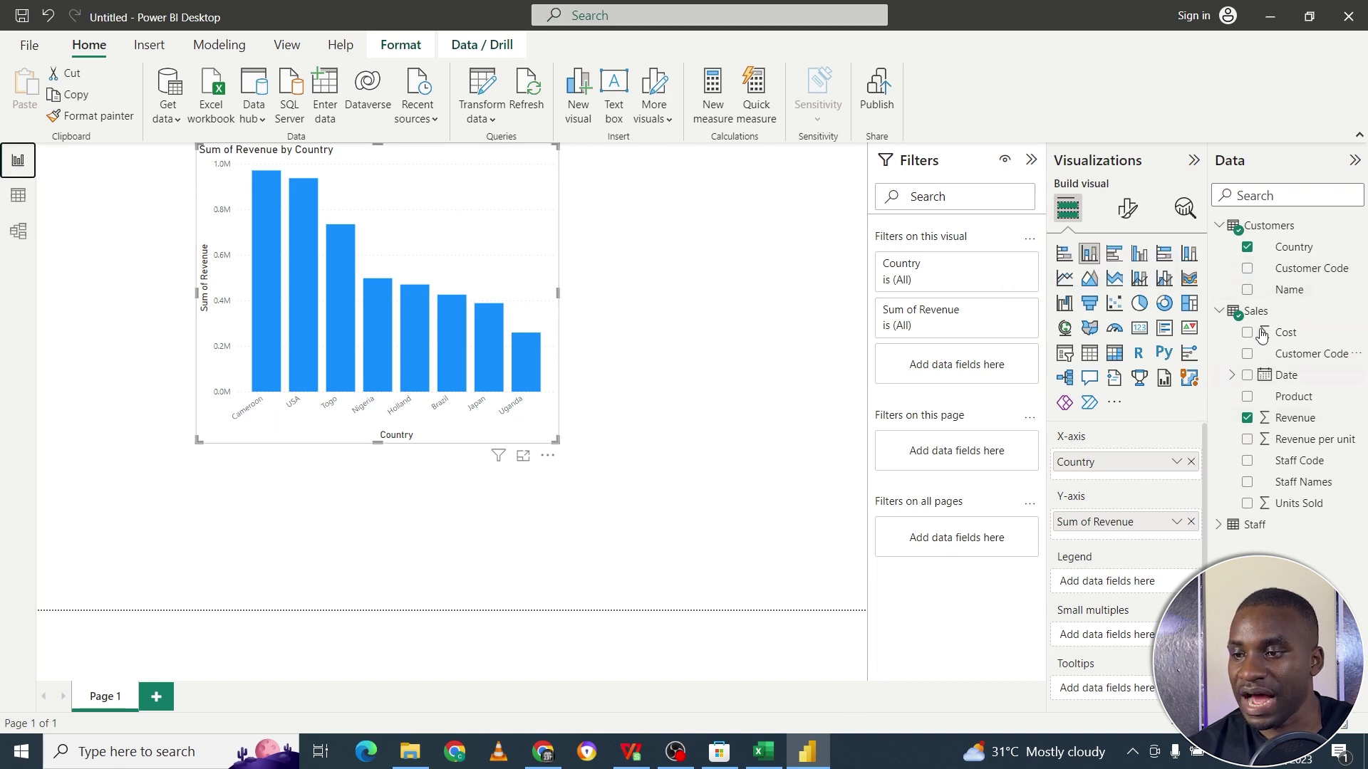
click(18, 231)
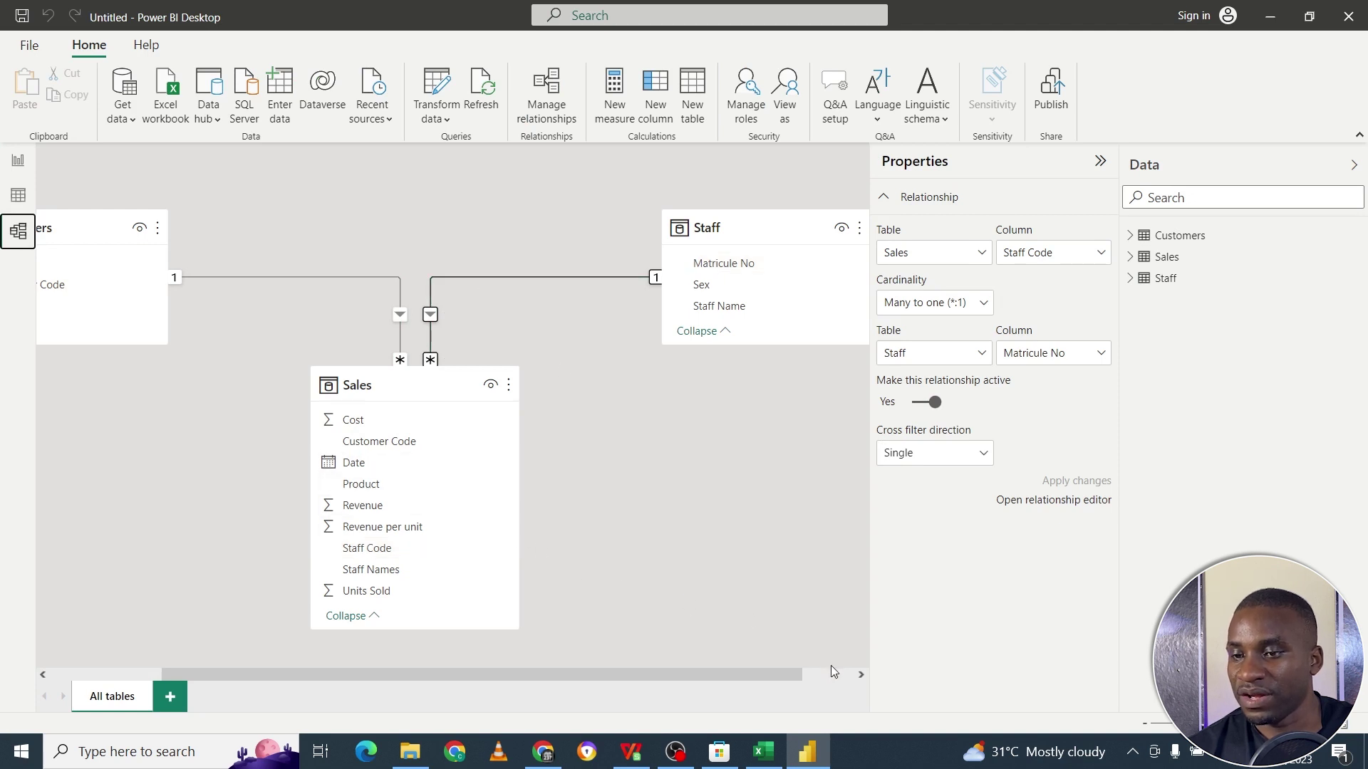
drag(777, 675, 674, 675)
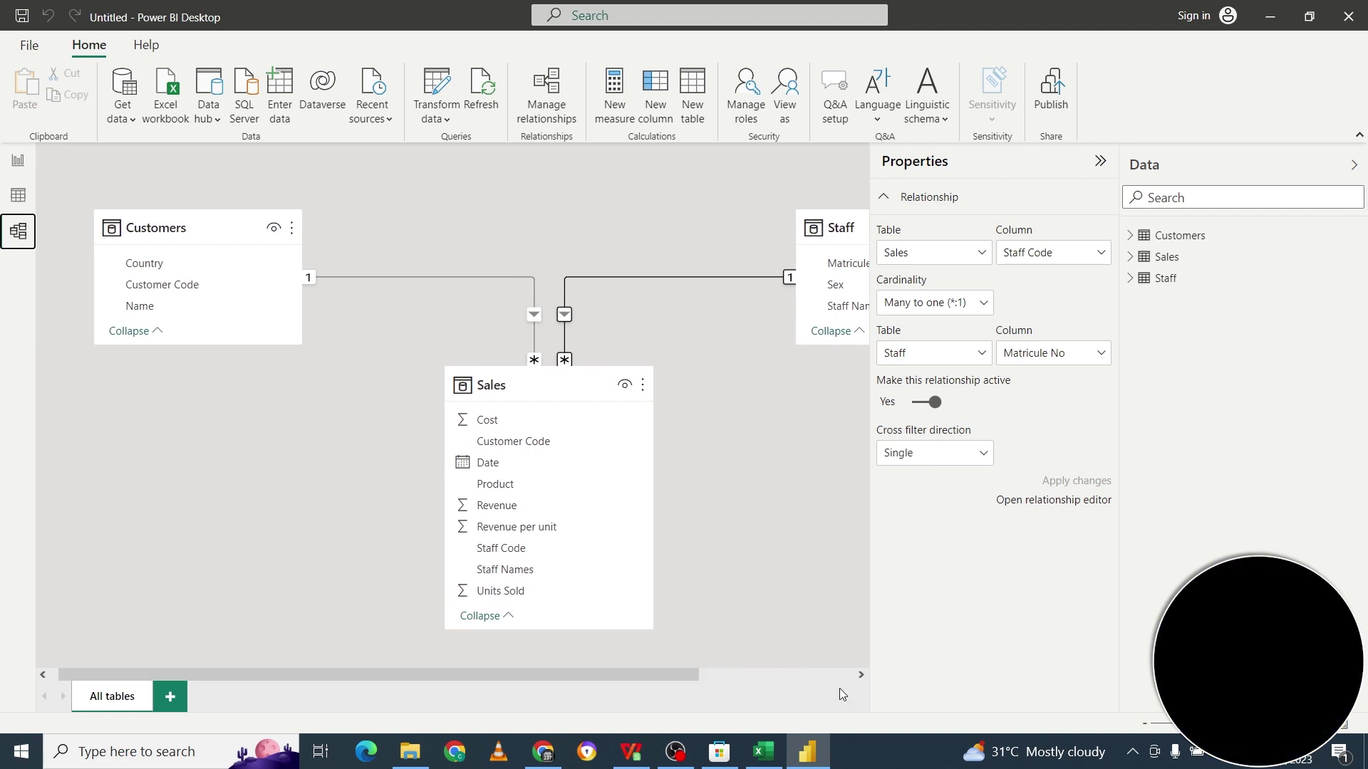